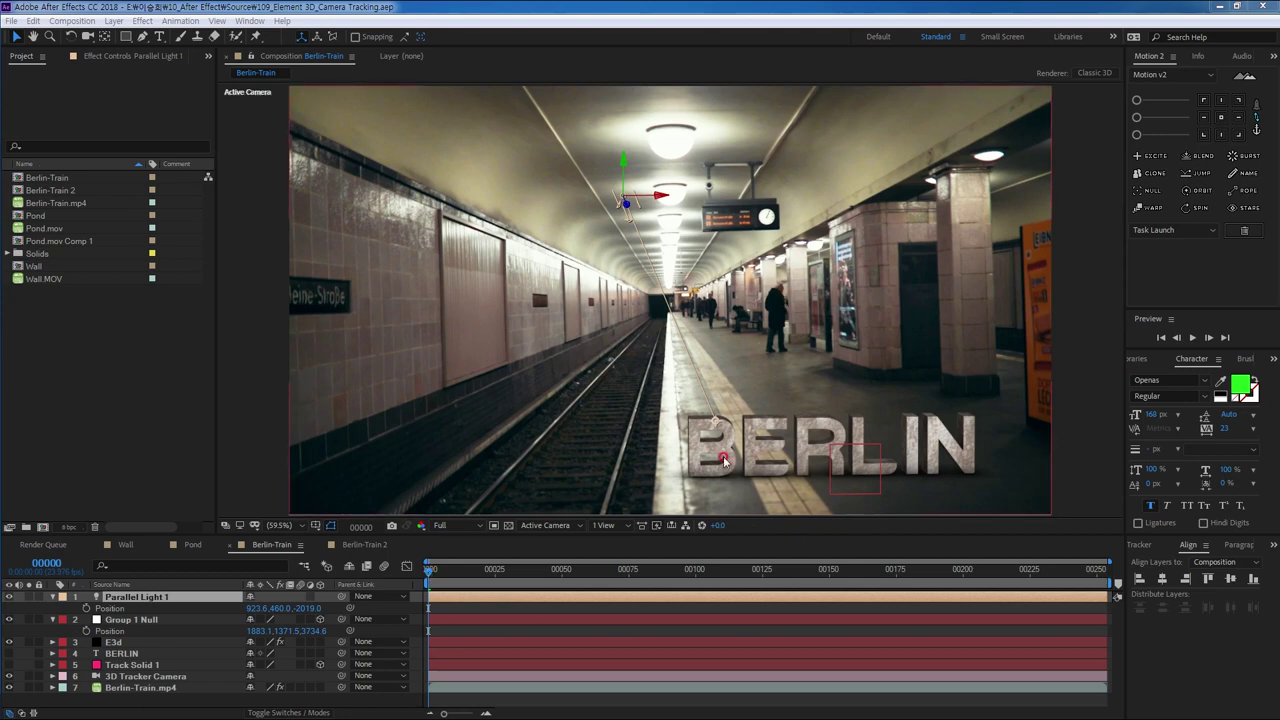
Deselect the parallel light and preview the finished BERLIN shot, stopping at an earlier frame.
click(474, 615)
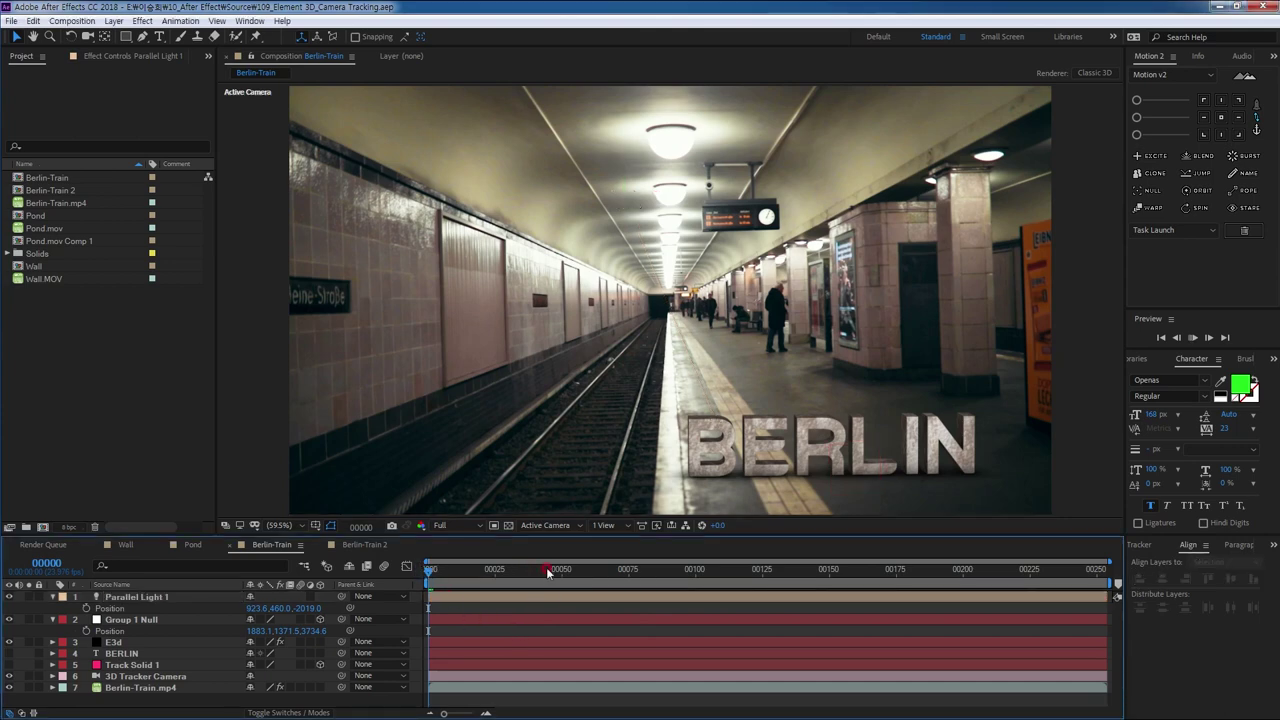
key(space)
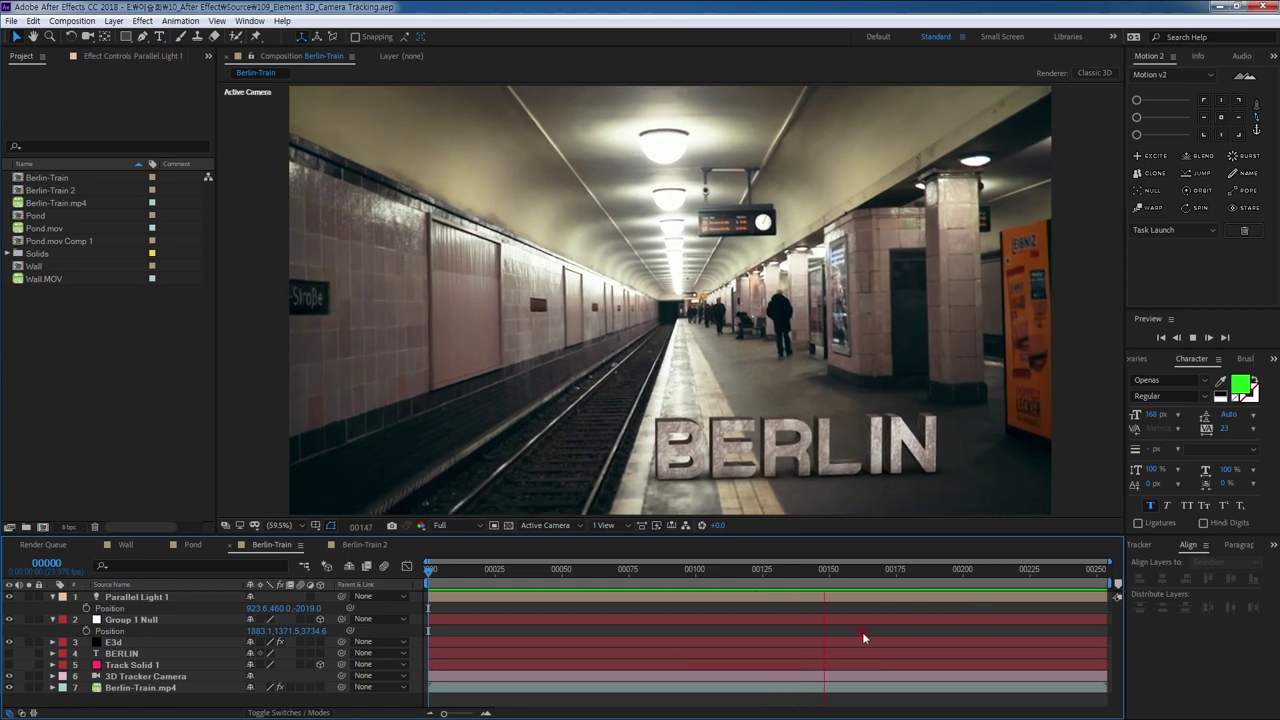
drag(885, 606, 428, 604)
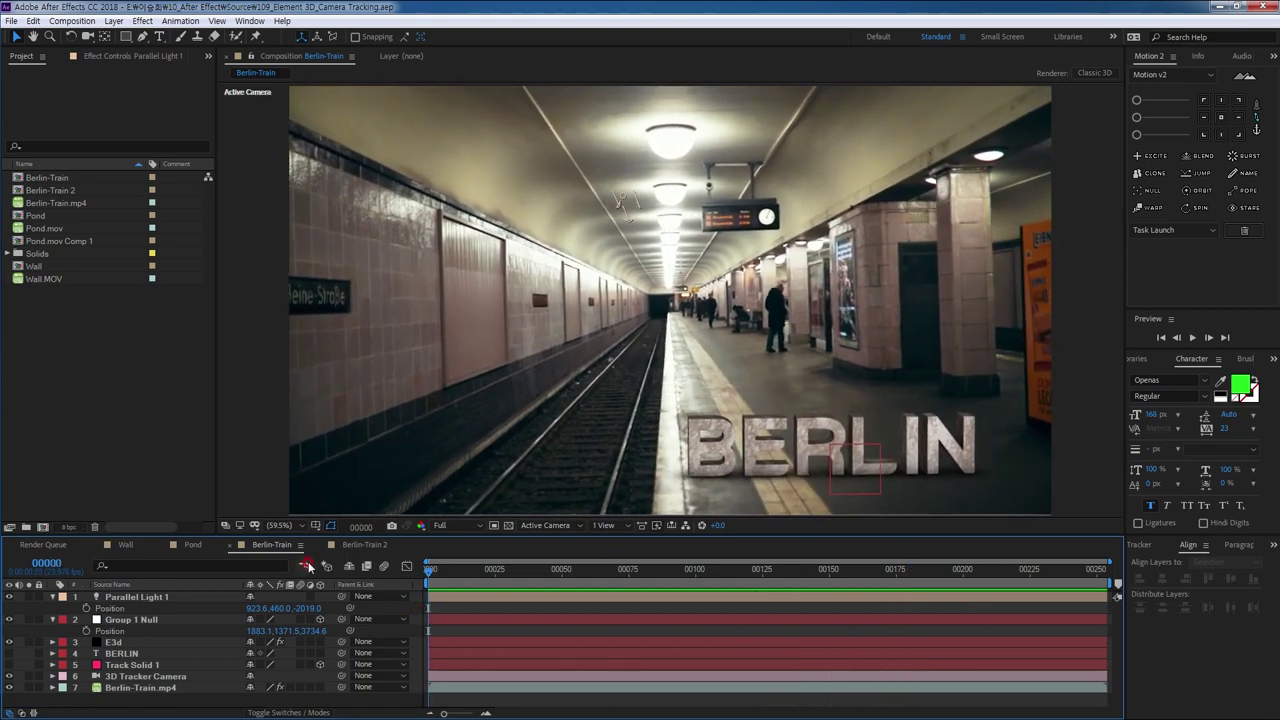
Camera-track the subway footage in Berlin-Train 2 with Track Camera and pick floor track points.
click(351, 545)
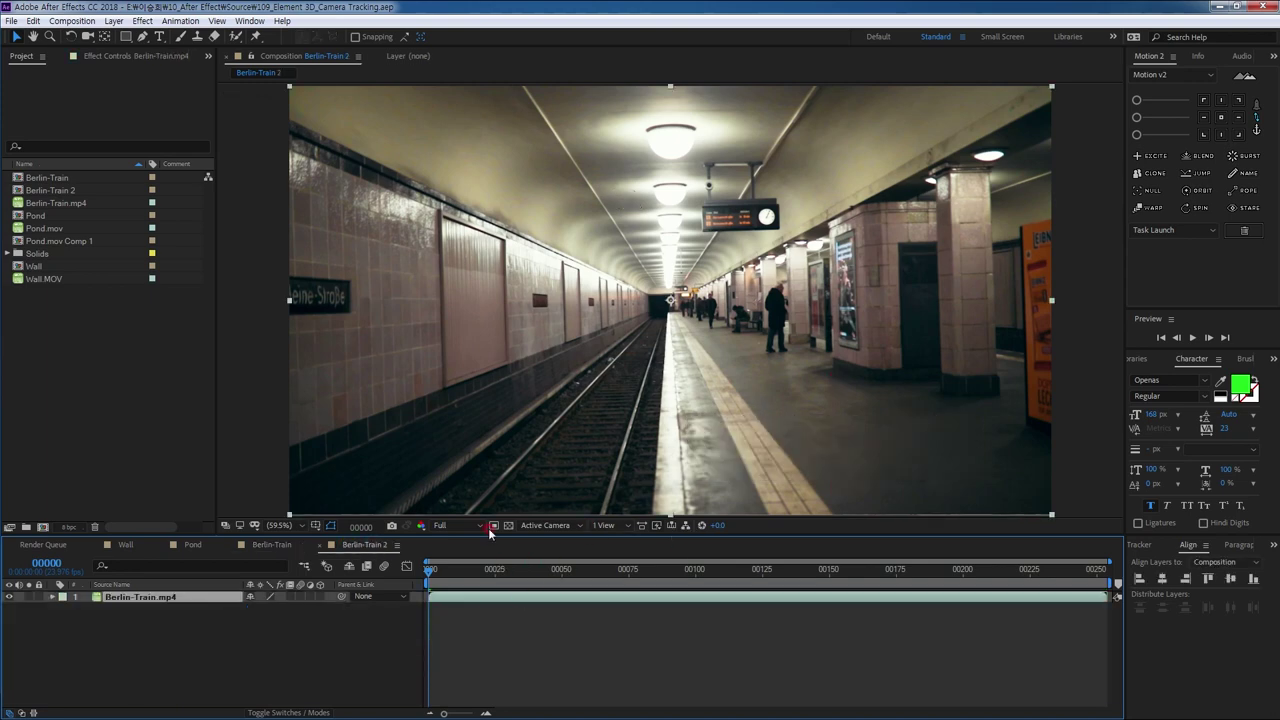
drag(494, 535, 496, 547)
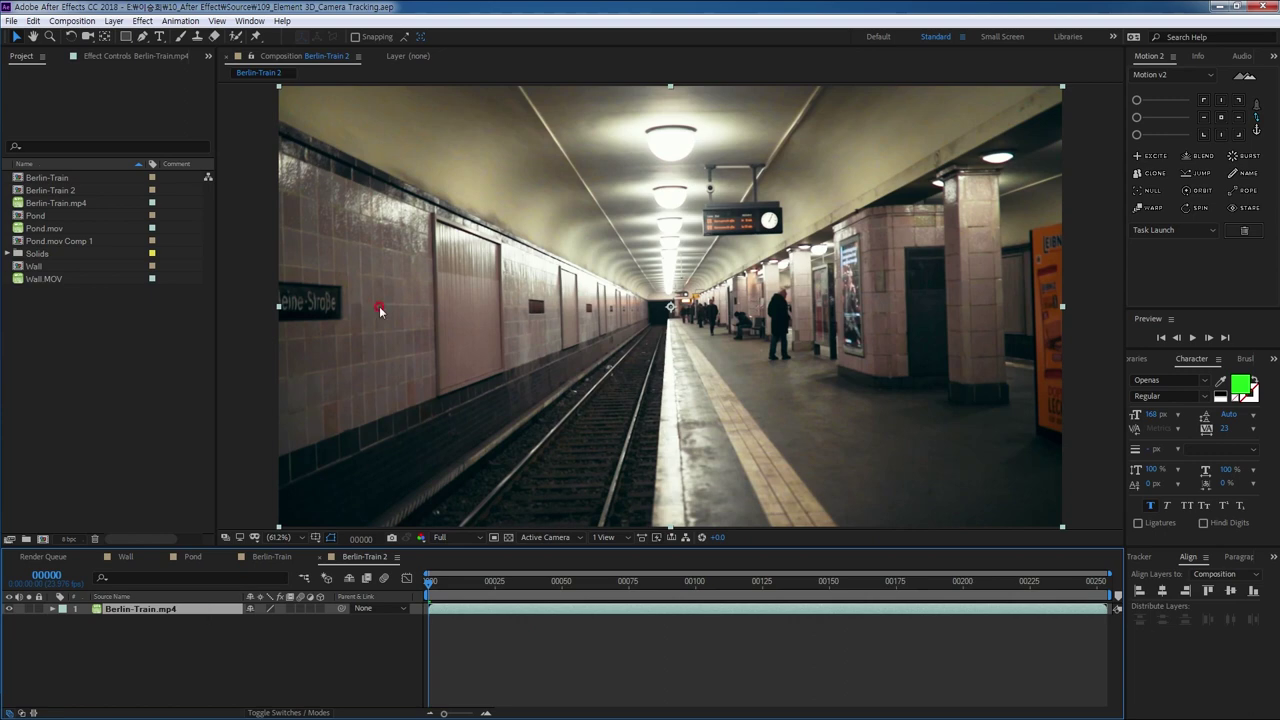
click(180, 22)
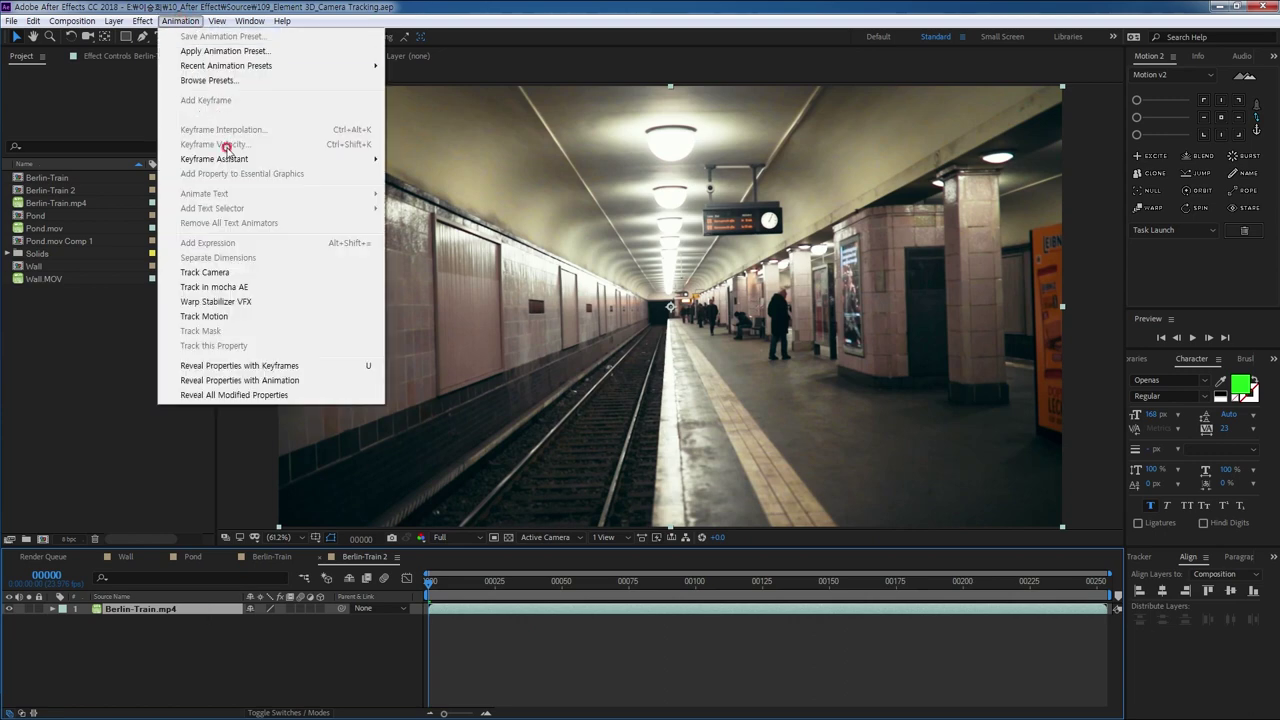
click(209, 273)
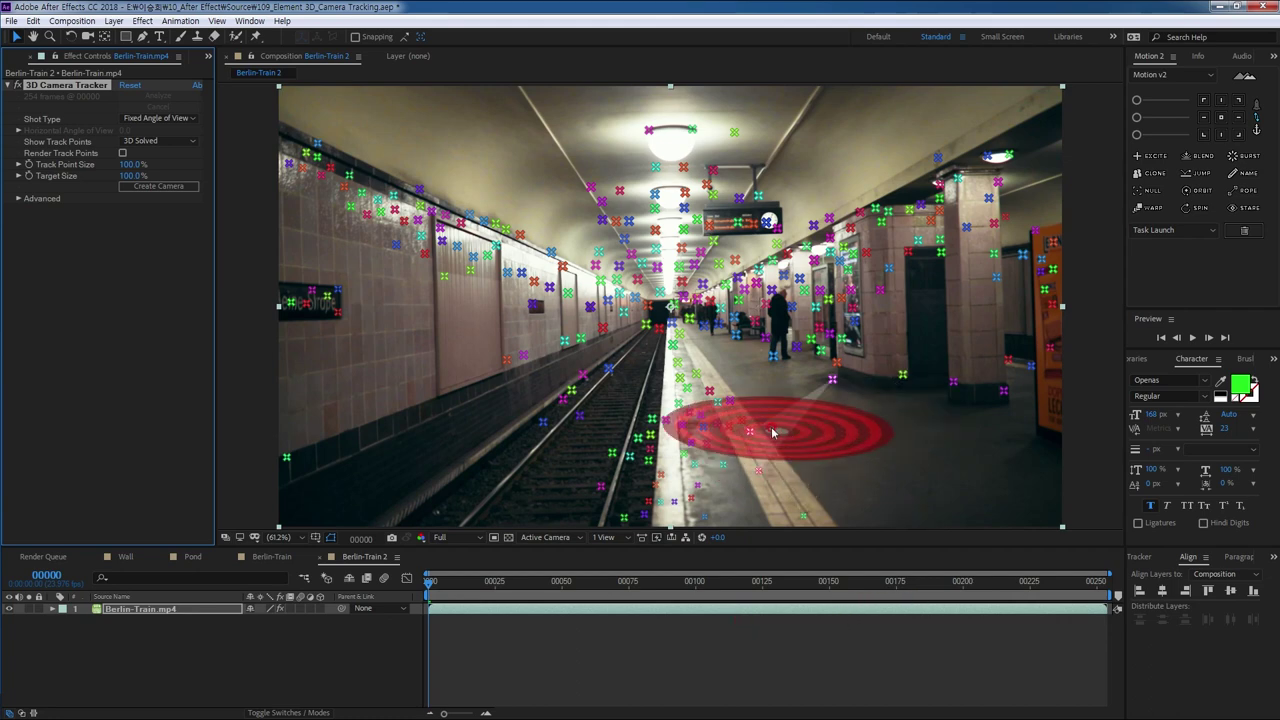
click(770, 432)
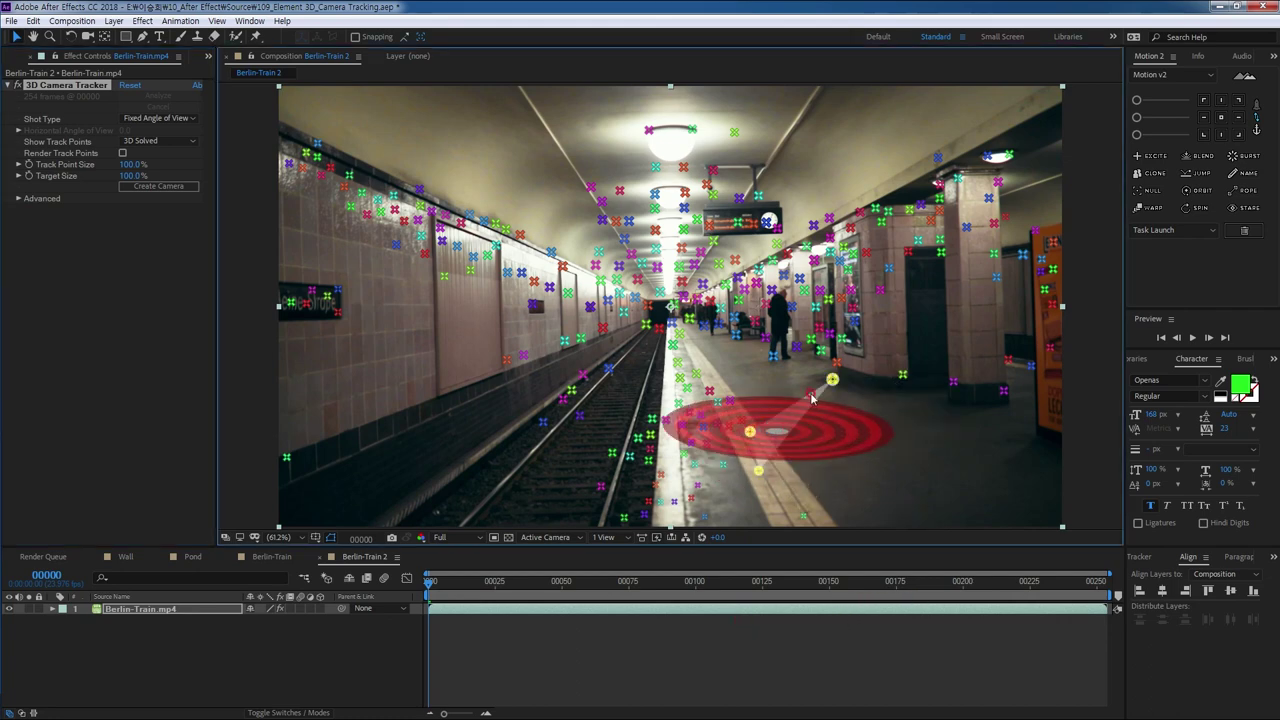
Create a tracked solid and camera on the platform floor, then start a new text layer.
right_click(770, 434)
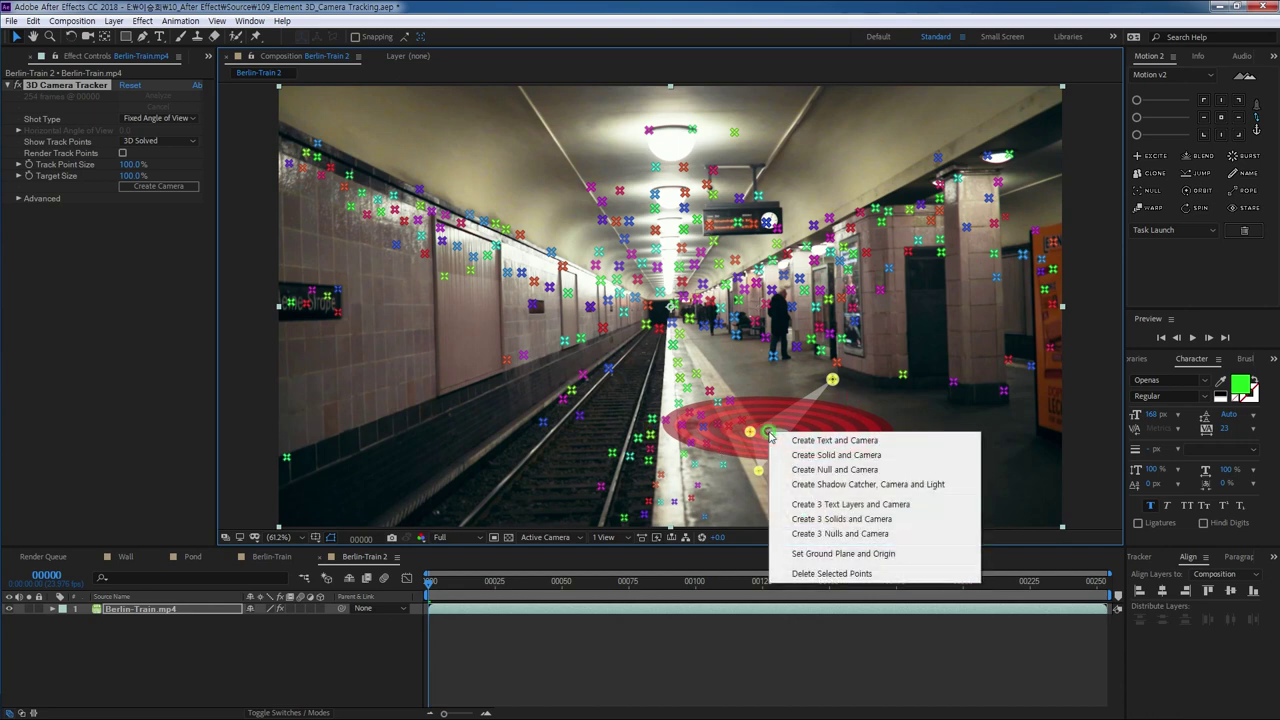
click(829, 456)
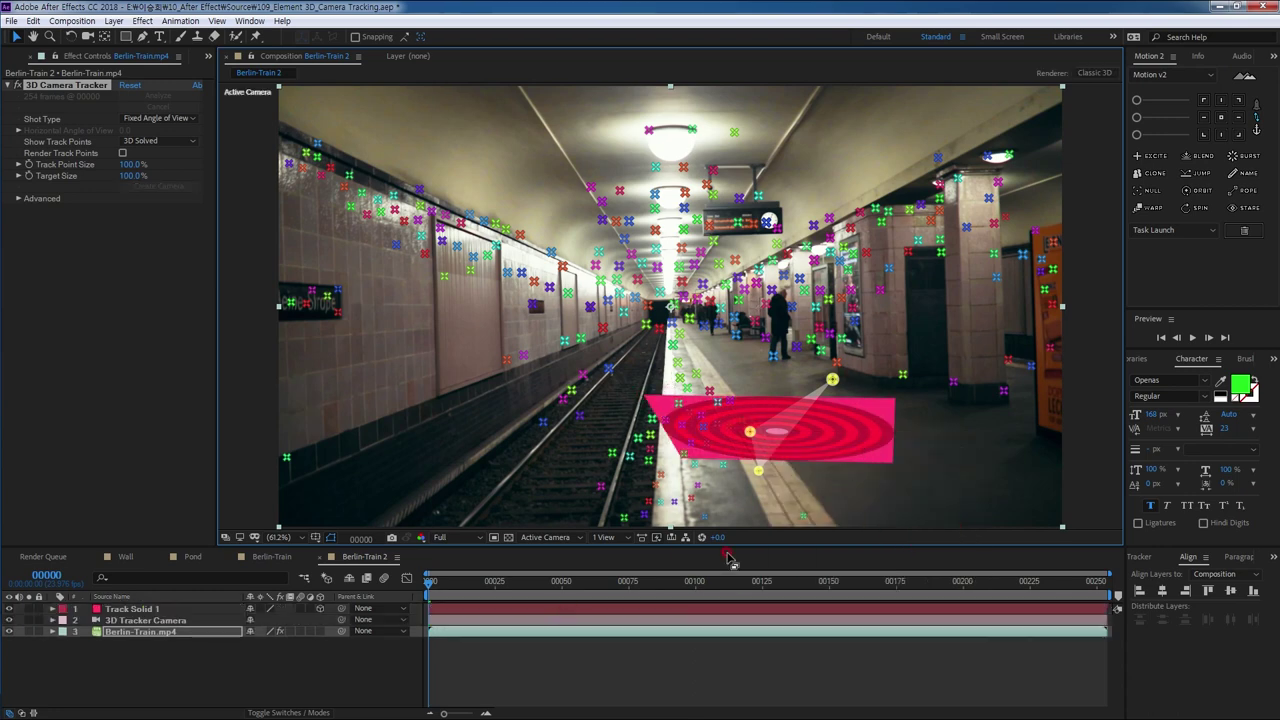
click(540, 671)
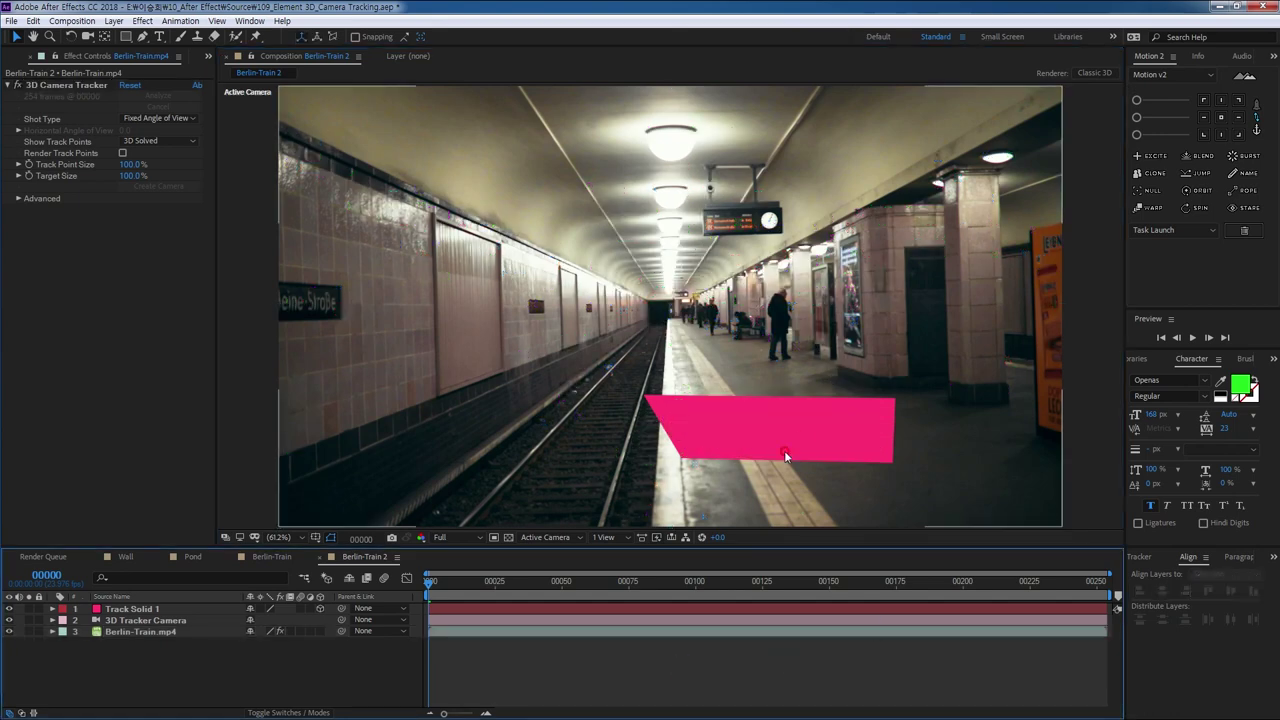
click(158, 37)
click(537, 305)
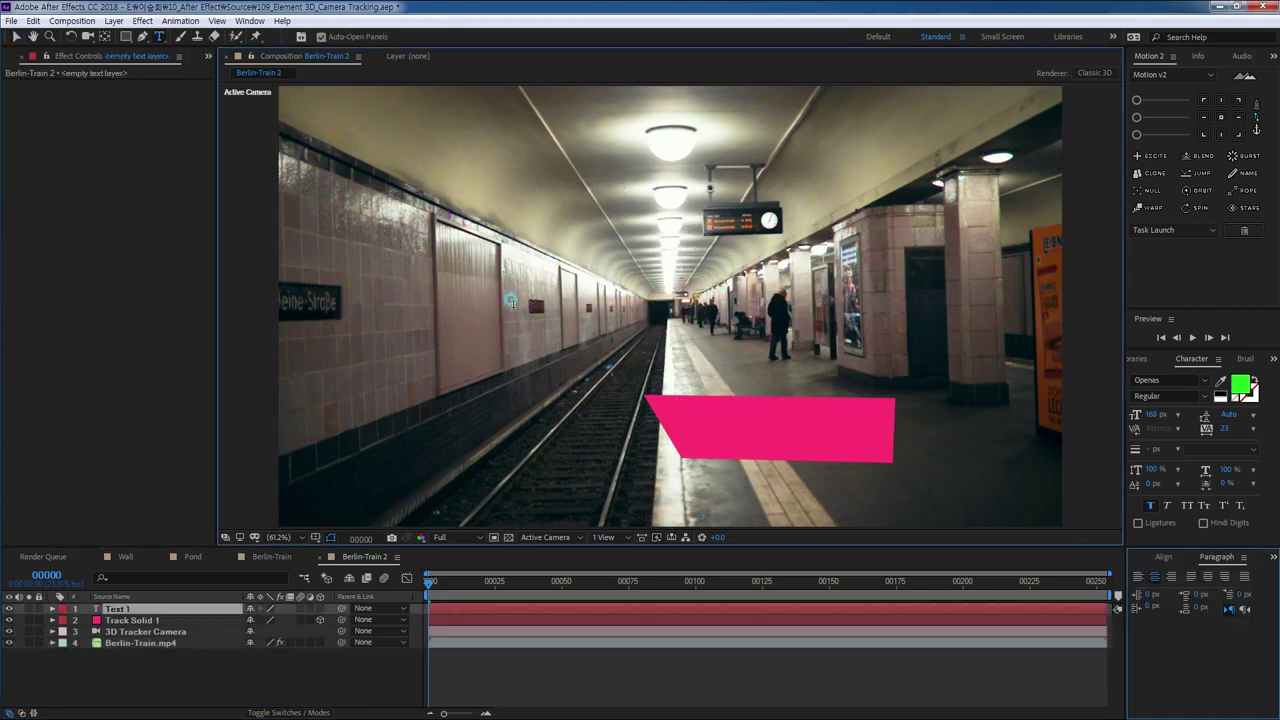
Type TRAIN and centre it horizontally and vertically in the composition.
text(TRAIN)
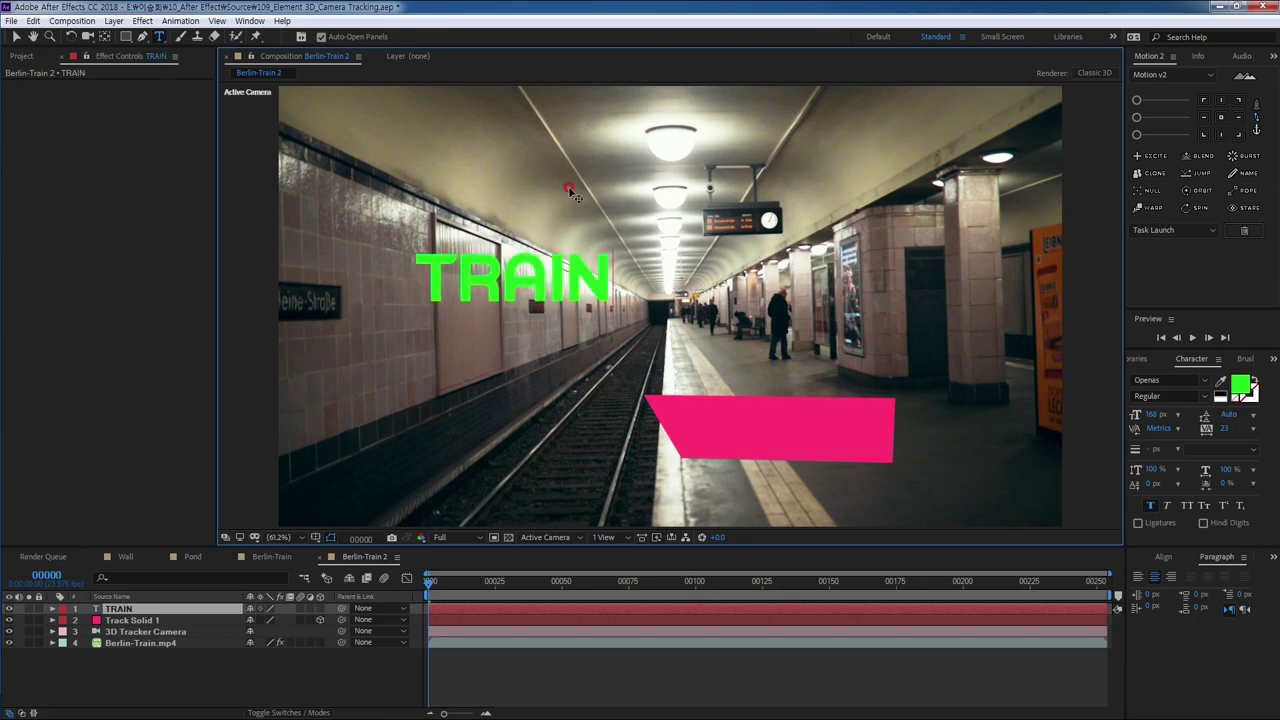
click(16, 36)
mouse_move(556, 292)
mouse_down()
mouse_move(703, 338)
mouse_move(736, 334)
mouse_up()
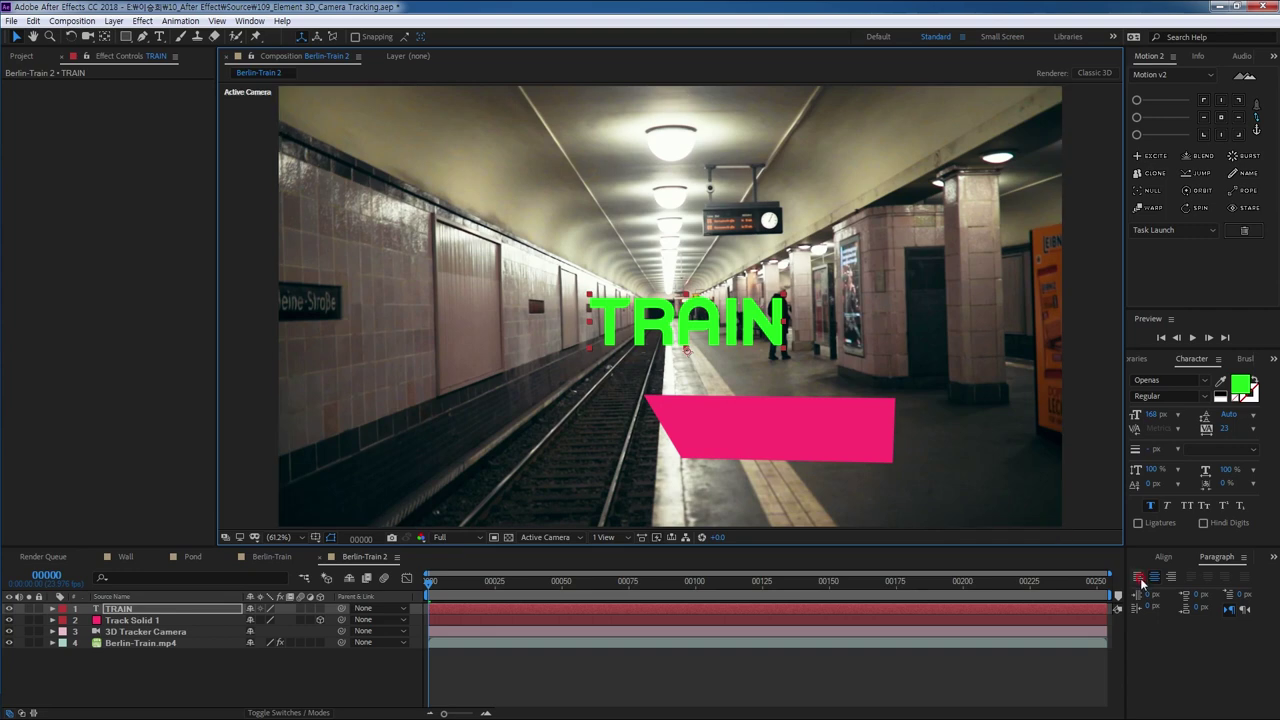
click(1164, 557)
click(1231, 591)
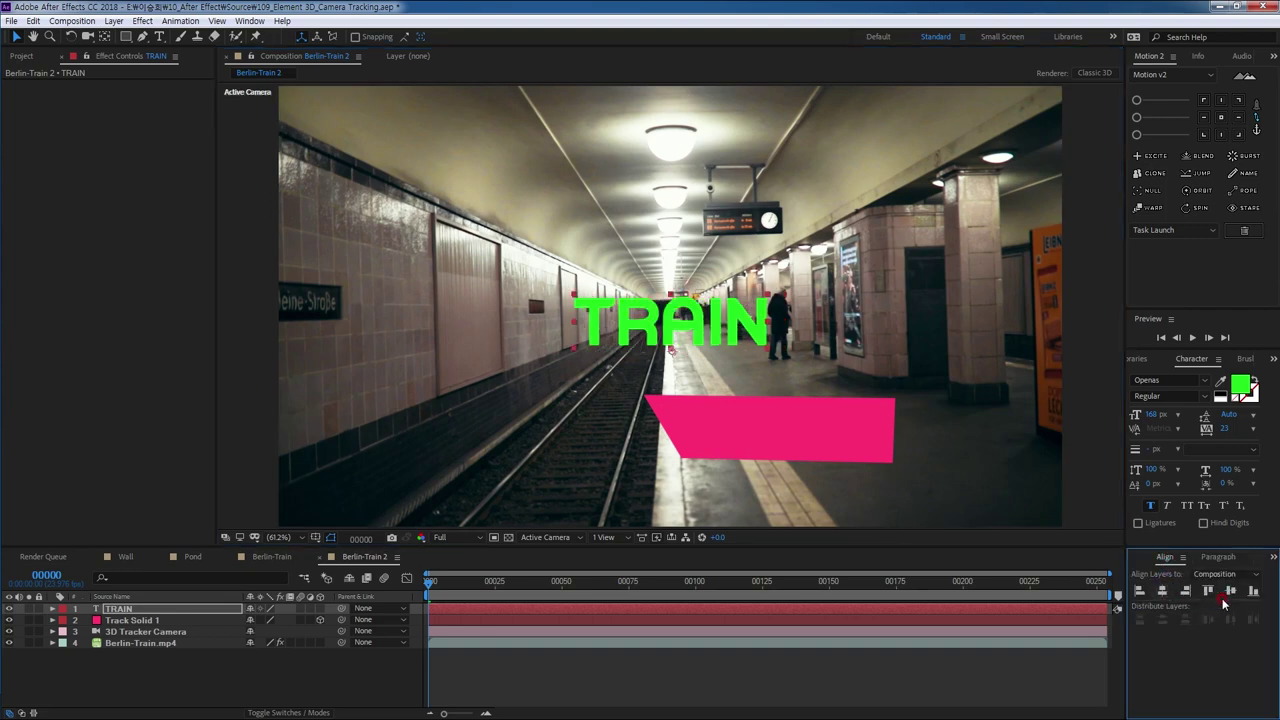
click(1231, 592)
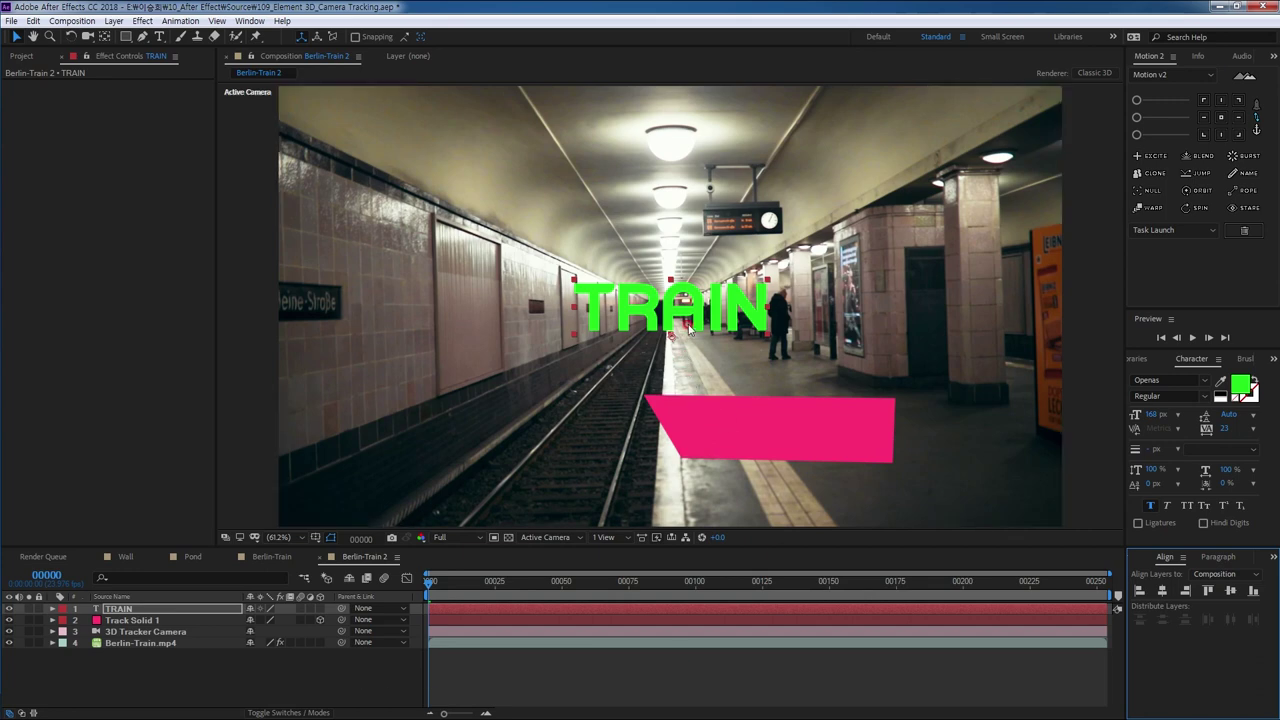
Enlarge the TRAIN text to 227 px, deselect it and create a new solid.
mouse_move(1152, 416)
mouse_down()
mouse_move(1185, 414)
mouse_move(1172, 410)
mouse_up()
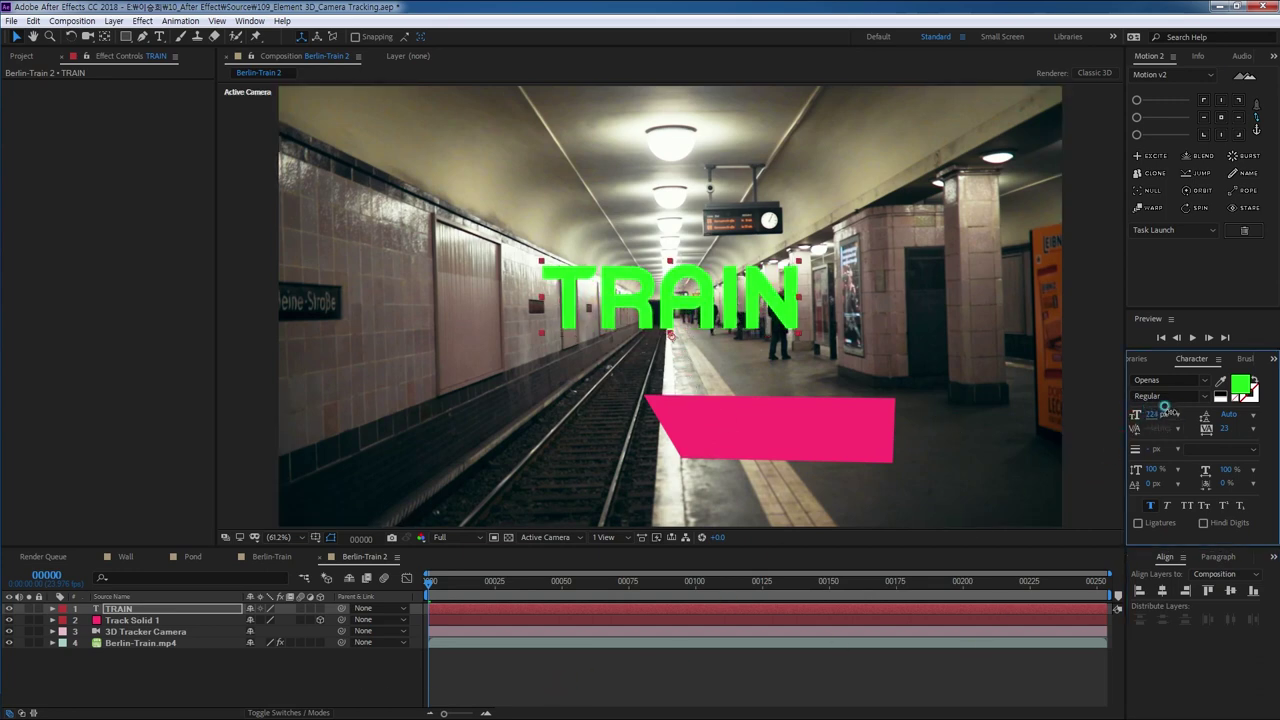
click(591, 686)
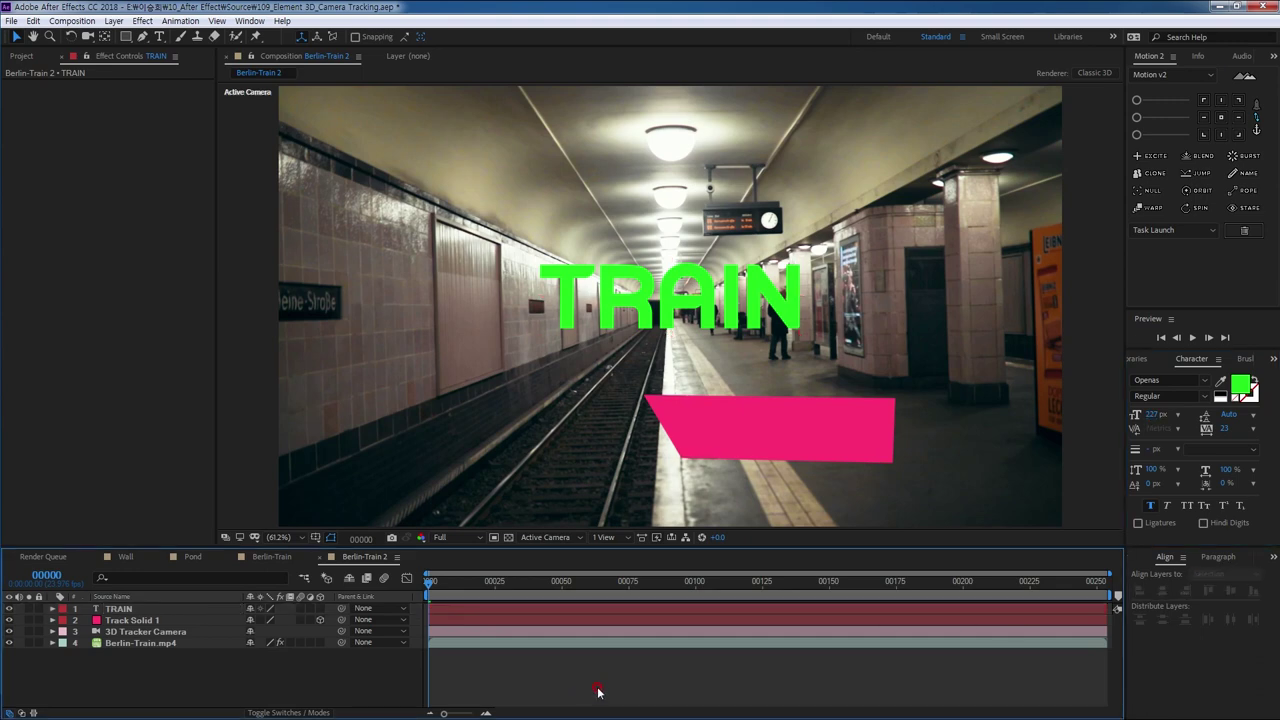
key(ctrl+y)
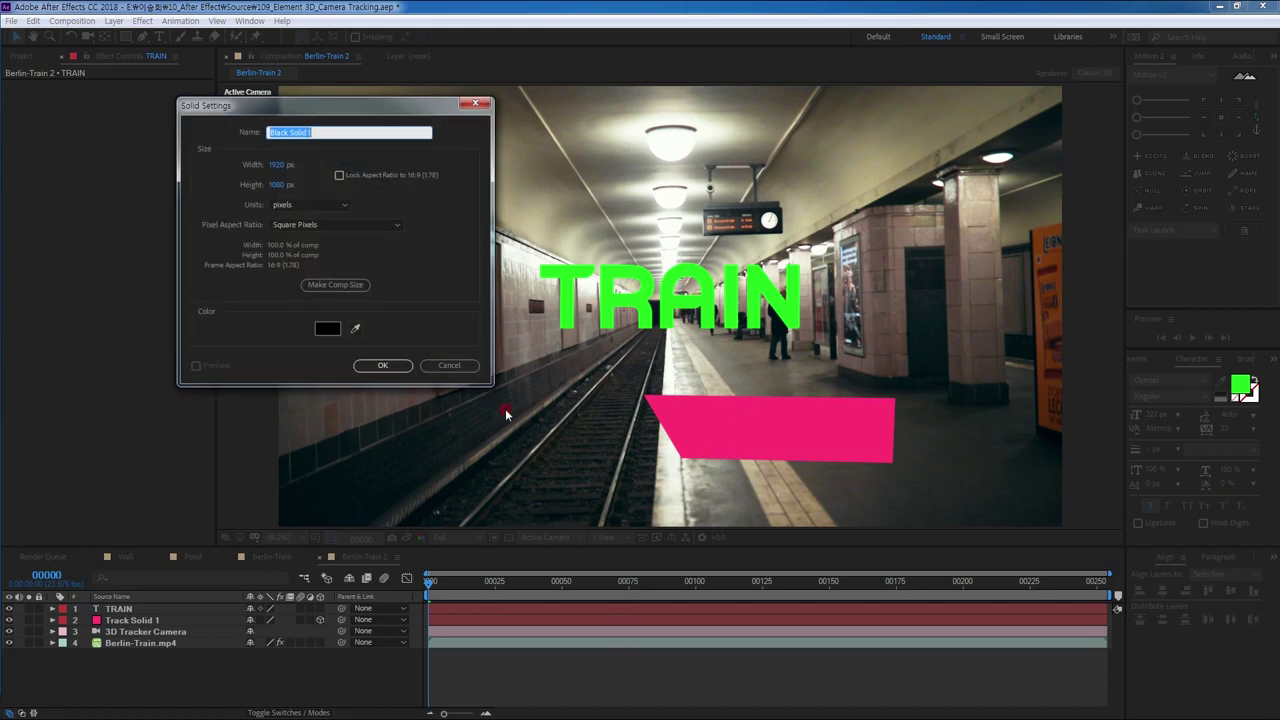
Name the new solid E3d and apply the Video Copilot Element effect to it.
text(E3d)
click(382, 365)
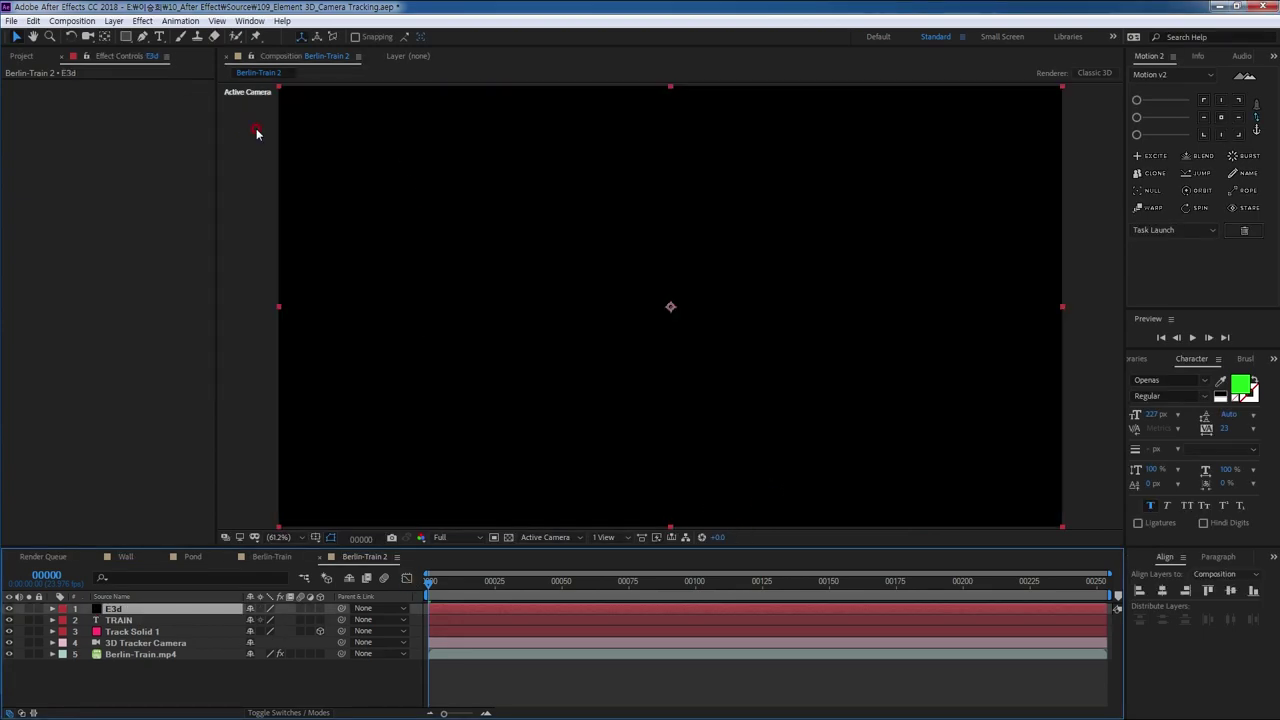
click(145, 21)
mouse_move(220, 467)
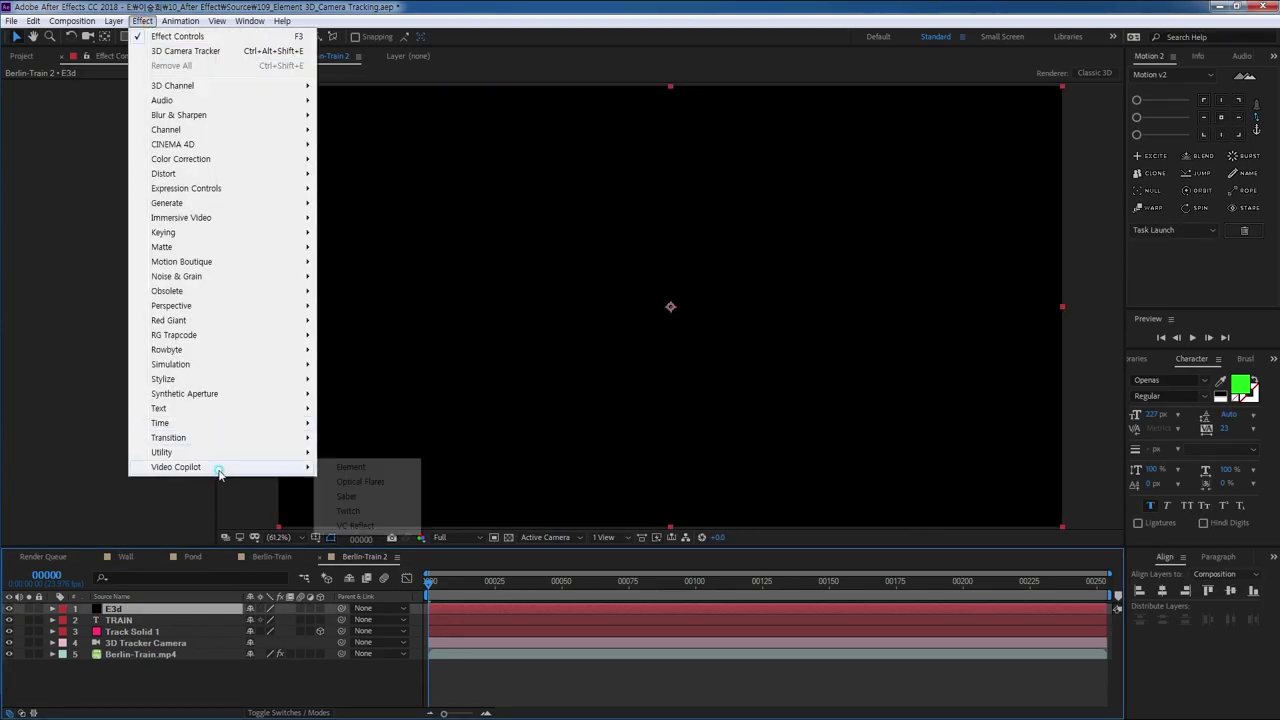
click(348, 467)
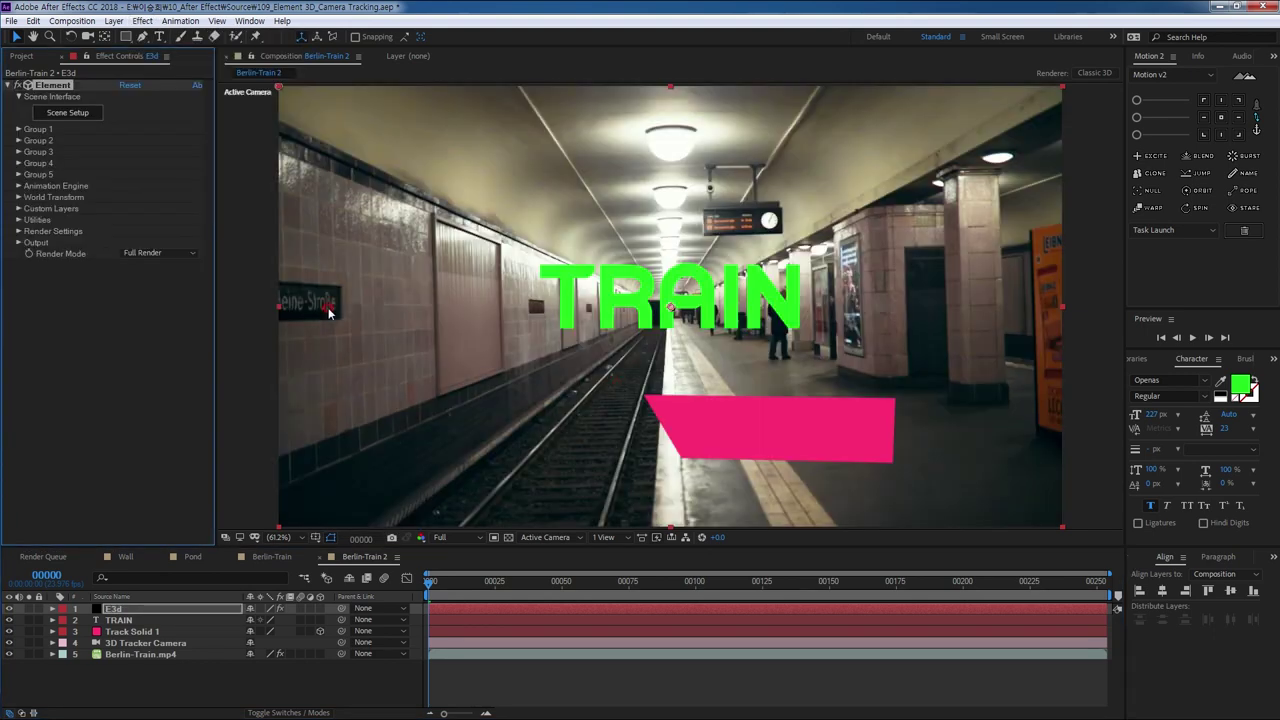
Set Element's Custom Layers Path Layer 1 to TRAIN and hide the flat TRAIN layer.
click(18, 209)
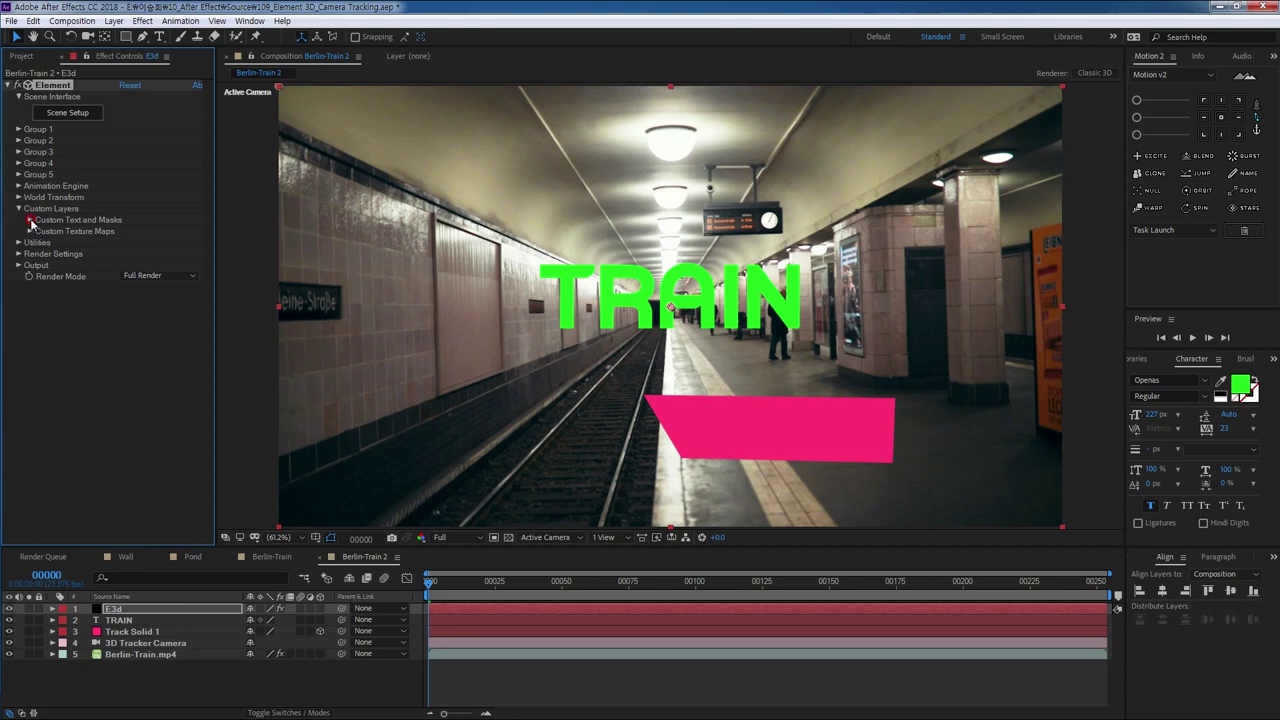
click(30, 220)
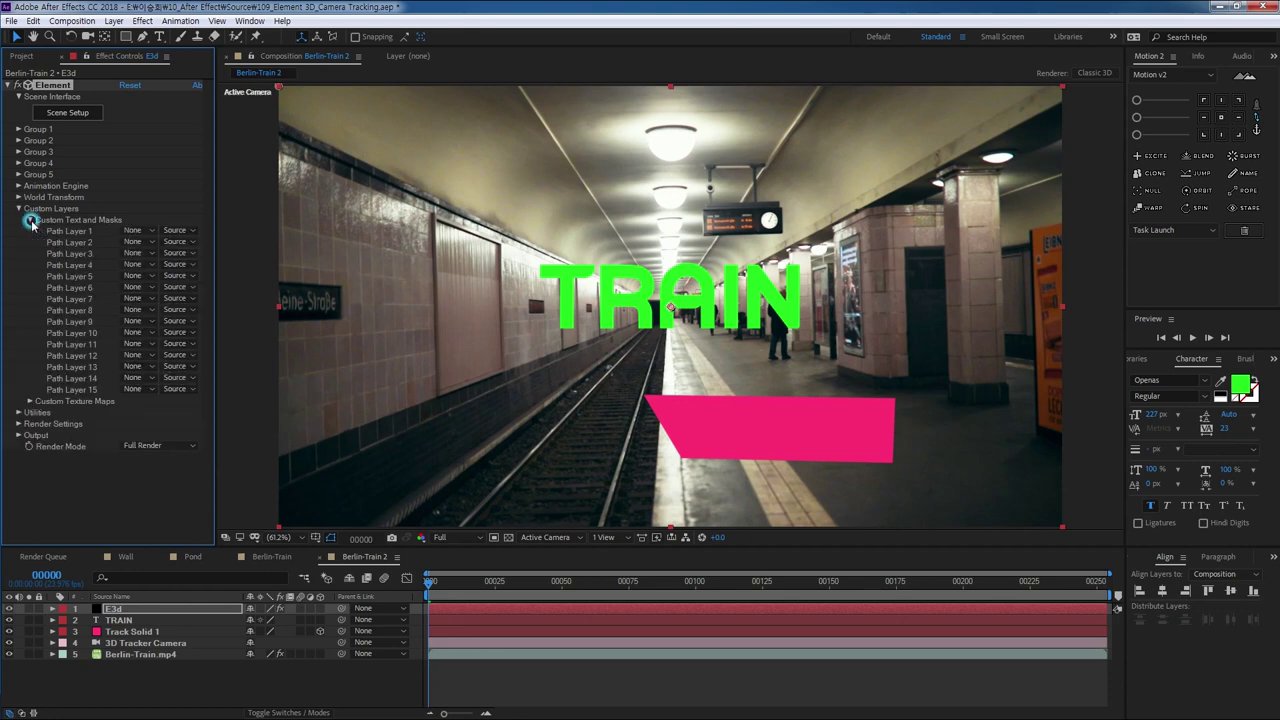
click(134, 231)
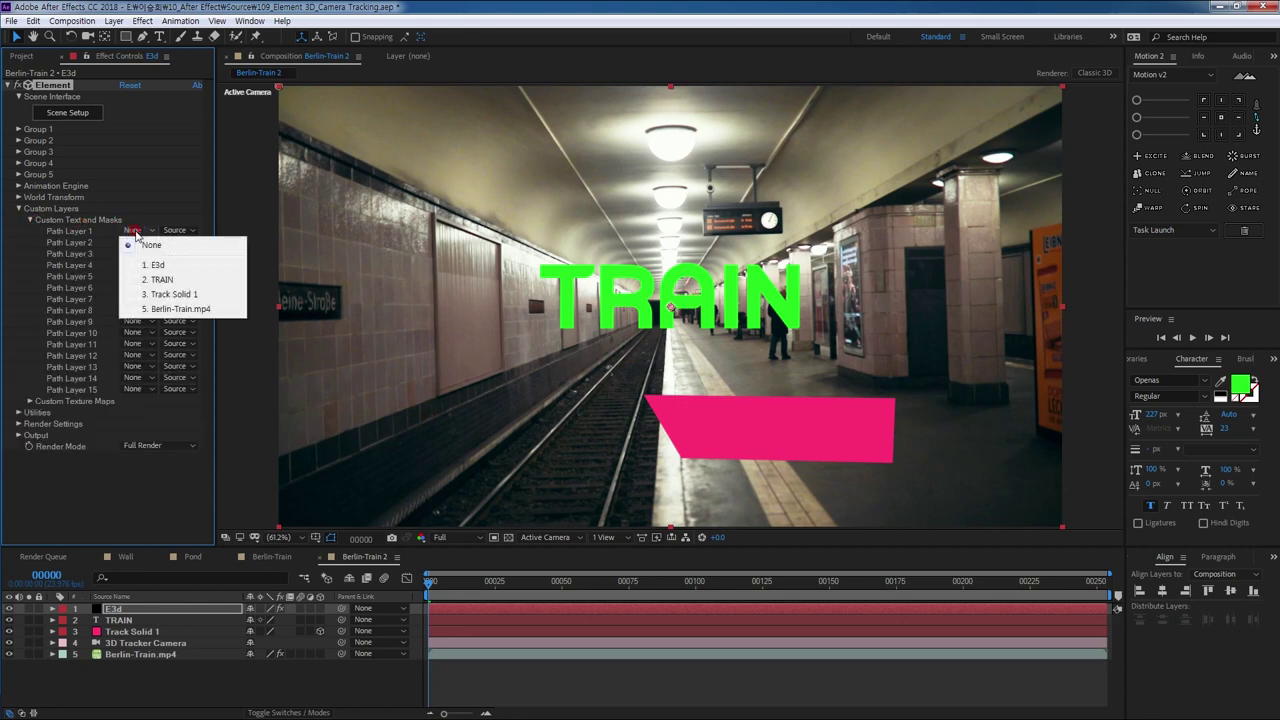
click(168, 280)
click(75, 621)
click(55, 609)
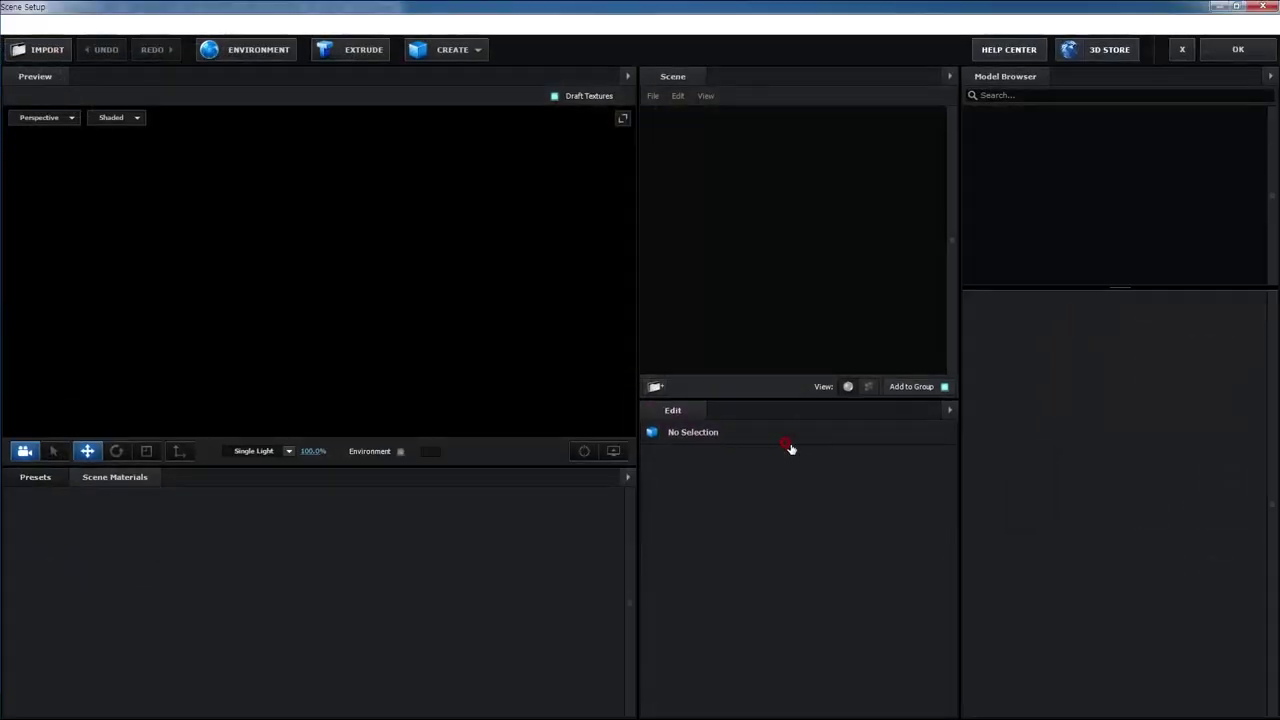
Extrude TRAIN and deepen its Bevel 1 extrusion to 2.18.
click(360, 50)
mouse_move(466, 380)
mouse_down()
mouse_move(453, 390)
mouse_move(575, 337)
mouse_up()
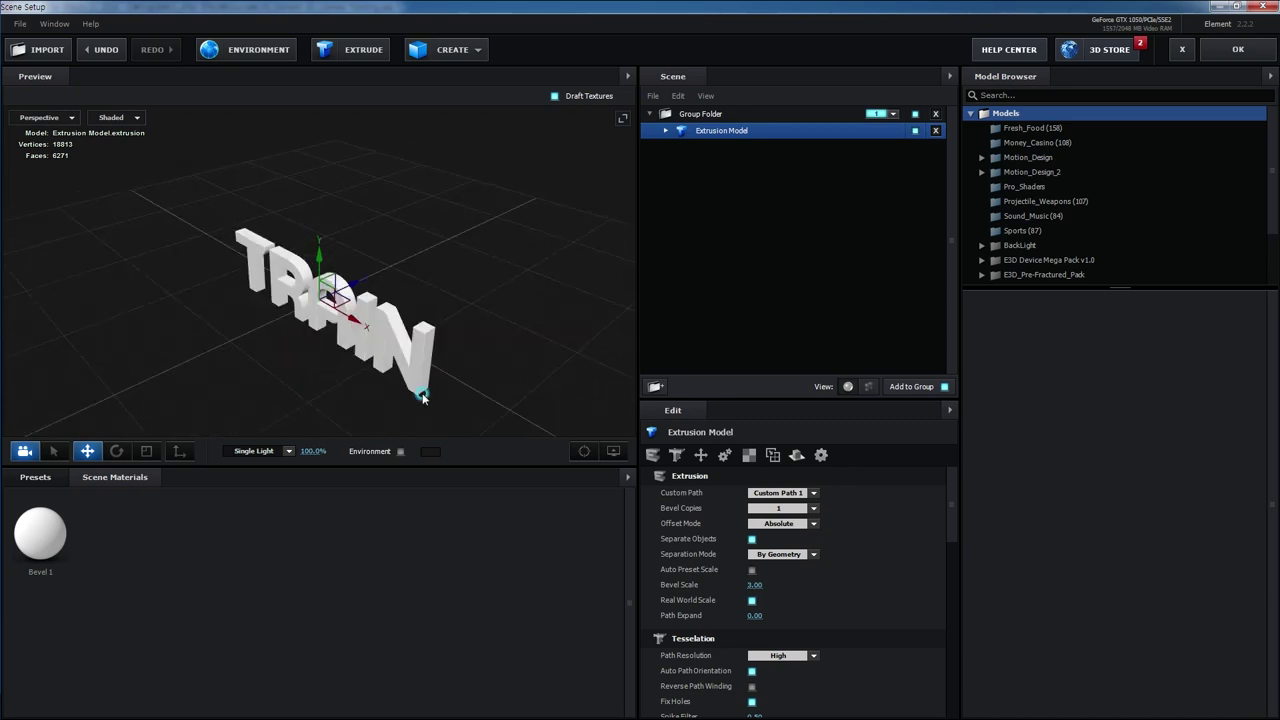
click(666, 131)
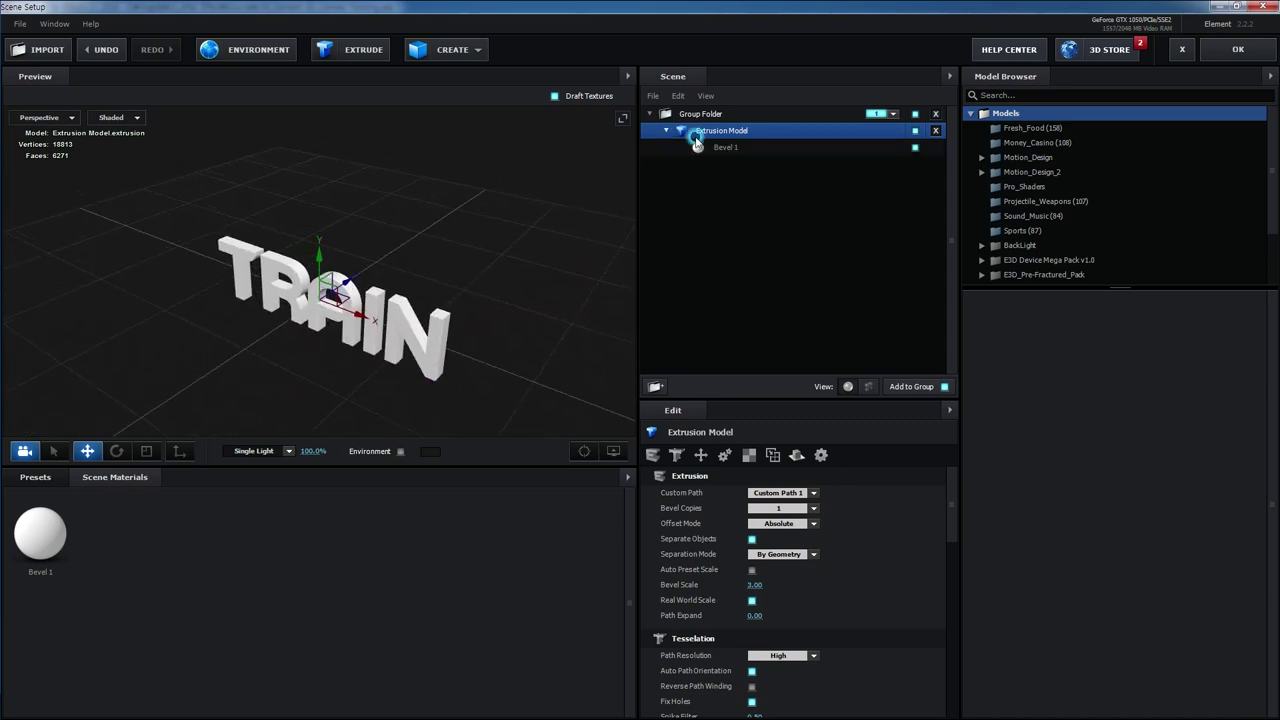
click(723, 148)
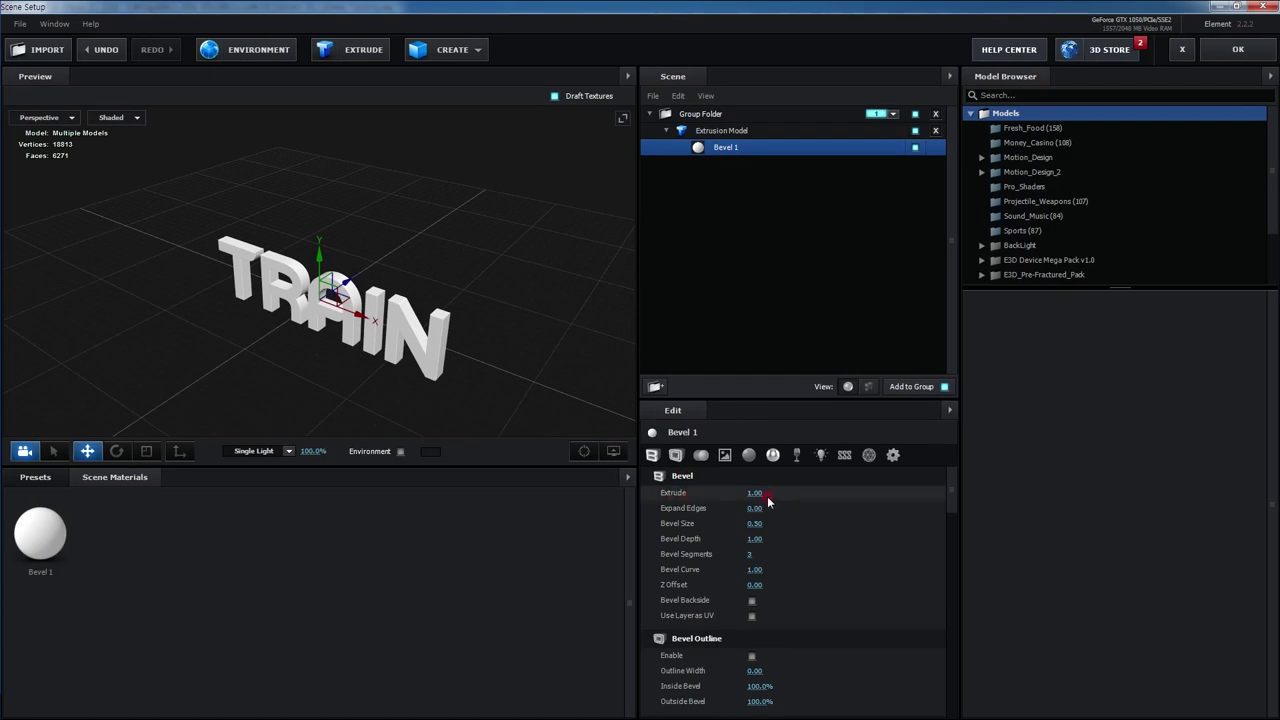
mouse_move(753, 493)
mouse_down()
mouse_move(800, 491)
mouse_move(778, 492)
mouse_up()
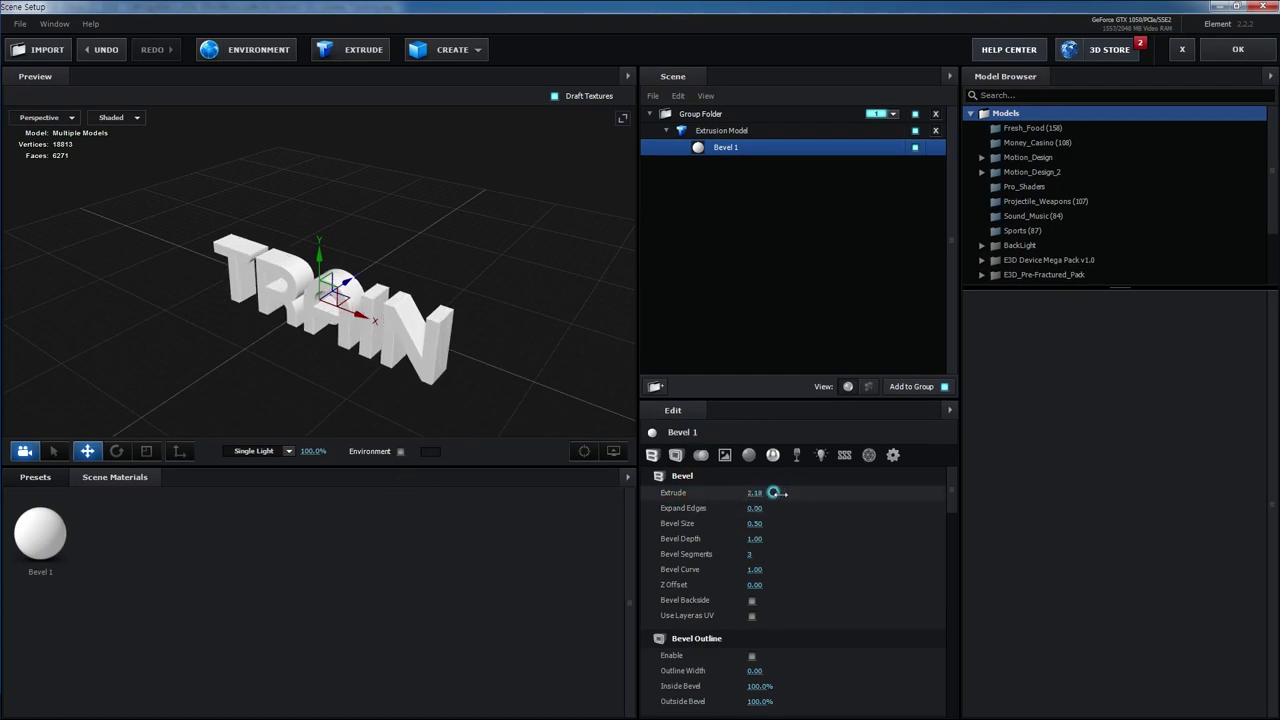
Apply the Concrete Plaster material from Material-Pack to the TRAIN model.
click(71, 478)
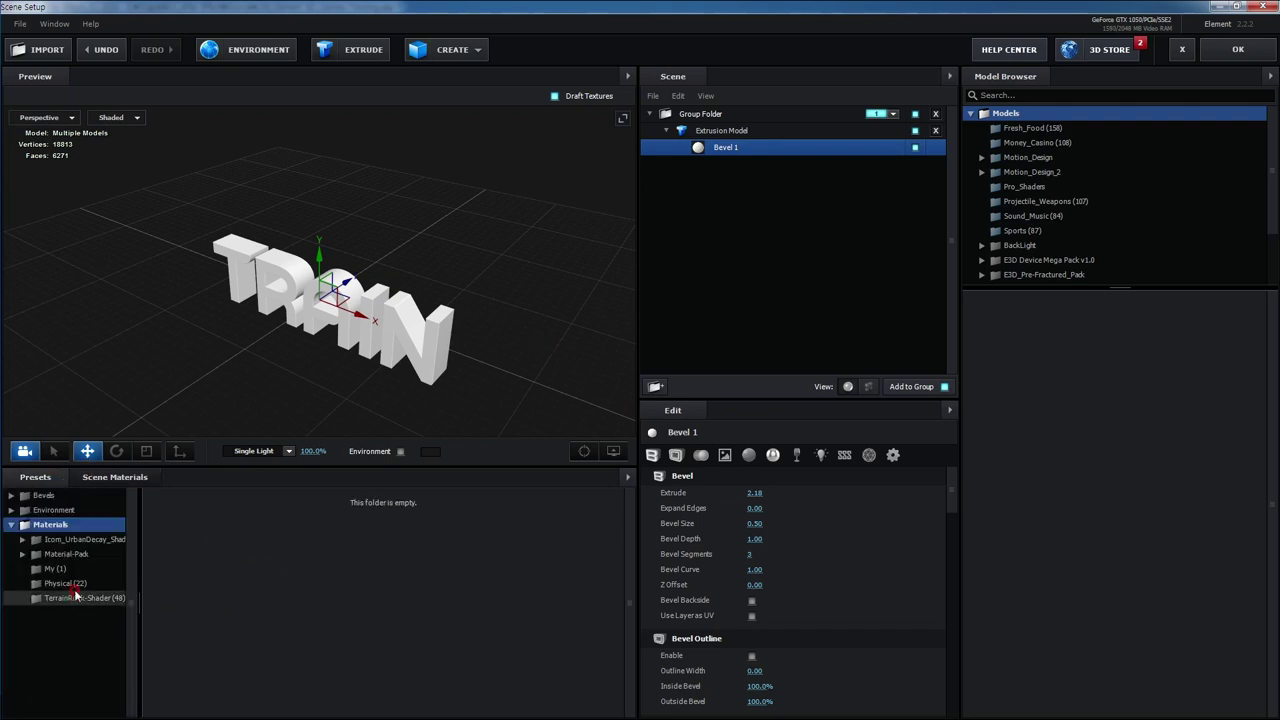
double_click(63, 556)
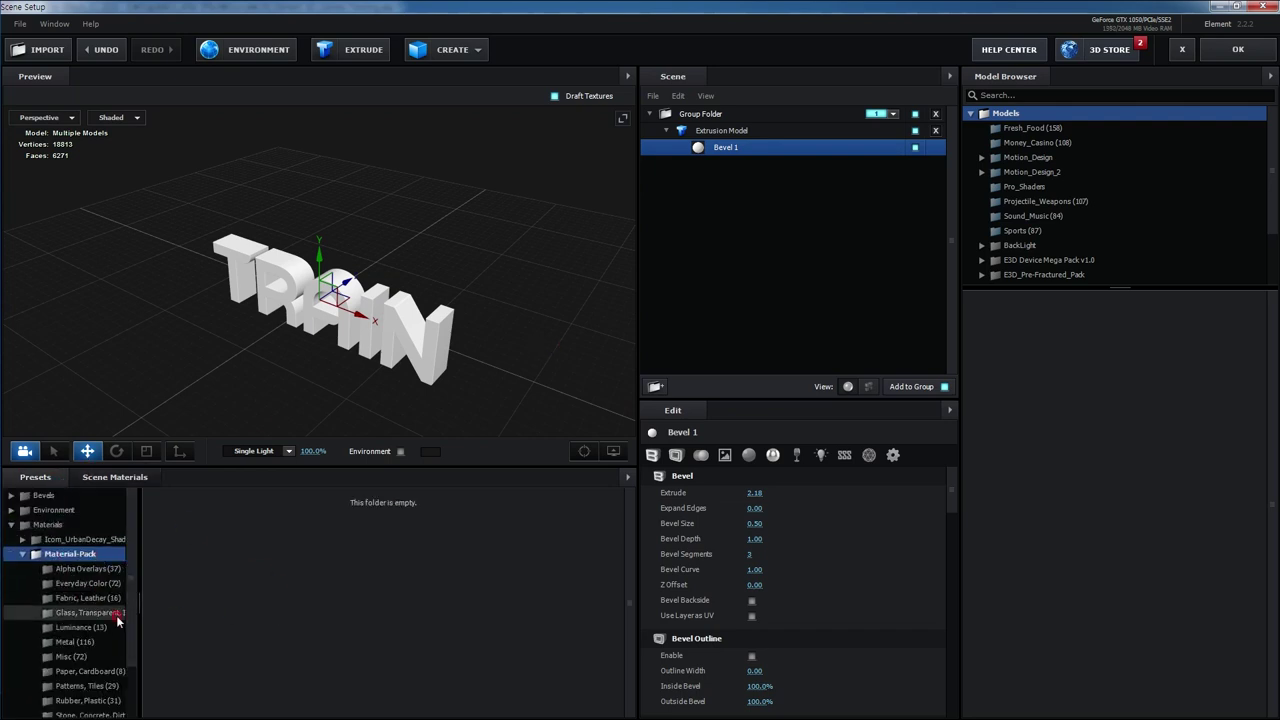
scroll(105, 622, down, 1)
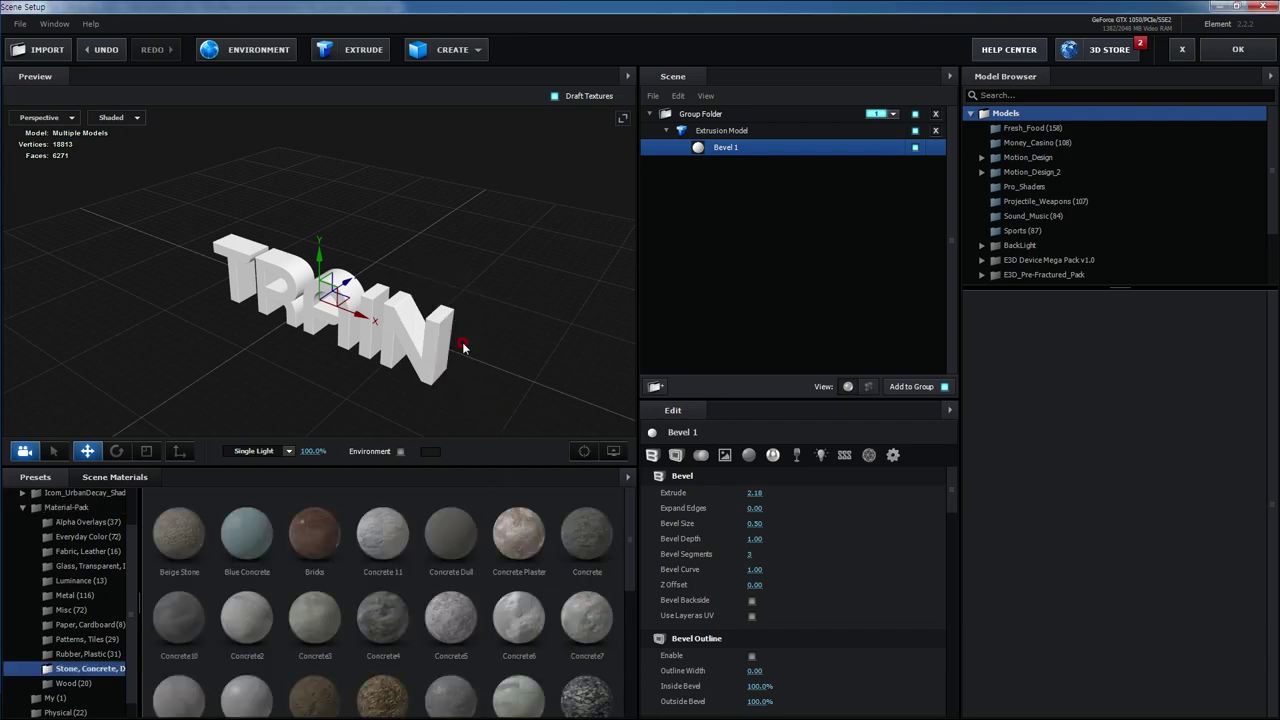
drag(520, 537, 428, 300)
drag(559, 361, 500, 372)
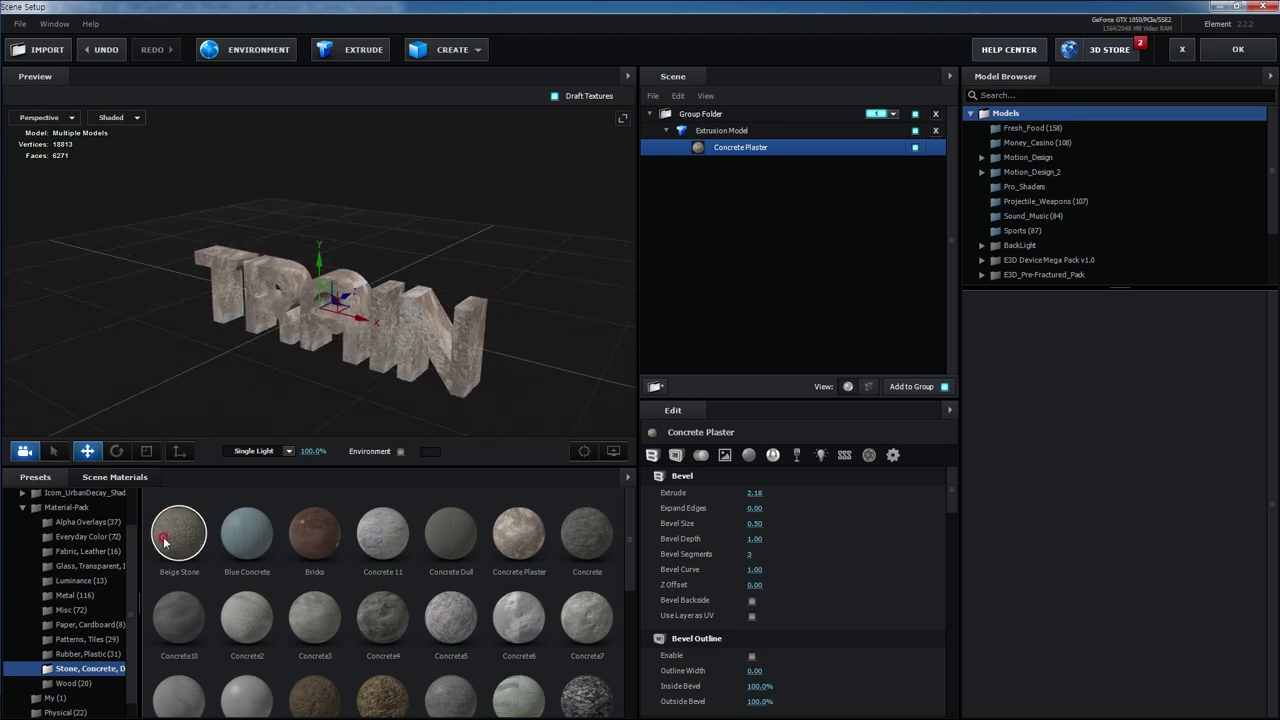
scroll(82, 503, up, 3)
click(70, 510)
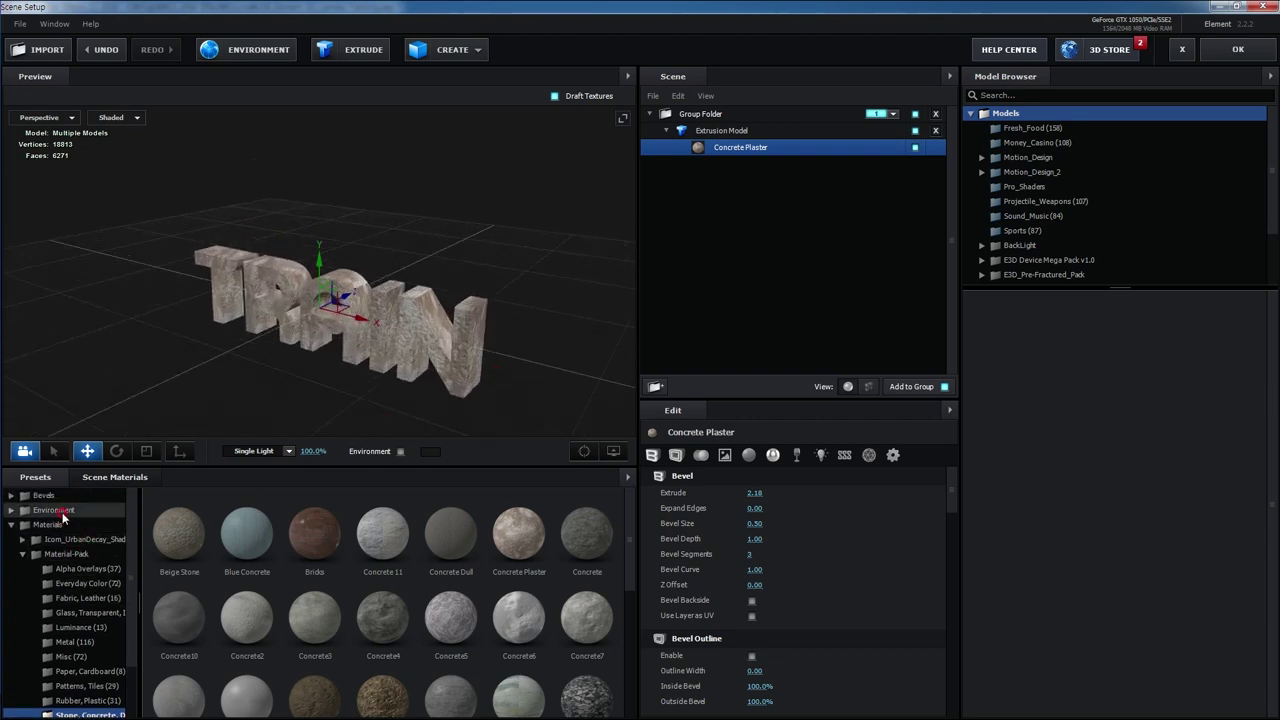
Light TRAIN with the Studio_warm environment and turn on ambient occlusion in View Options.
click(88, 555)
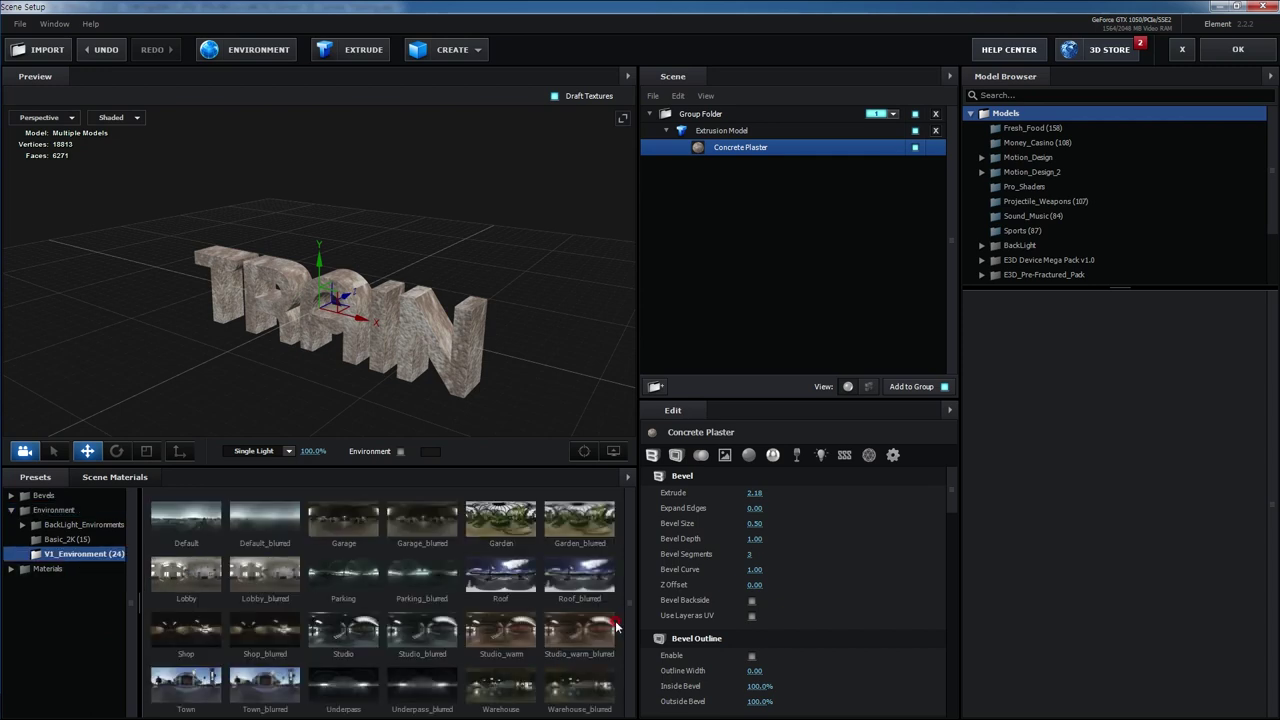
click(495, 630)
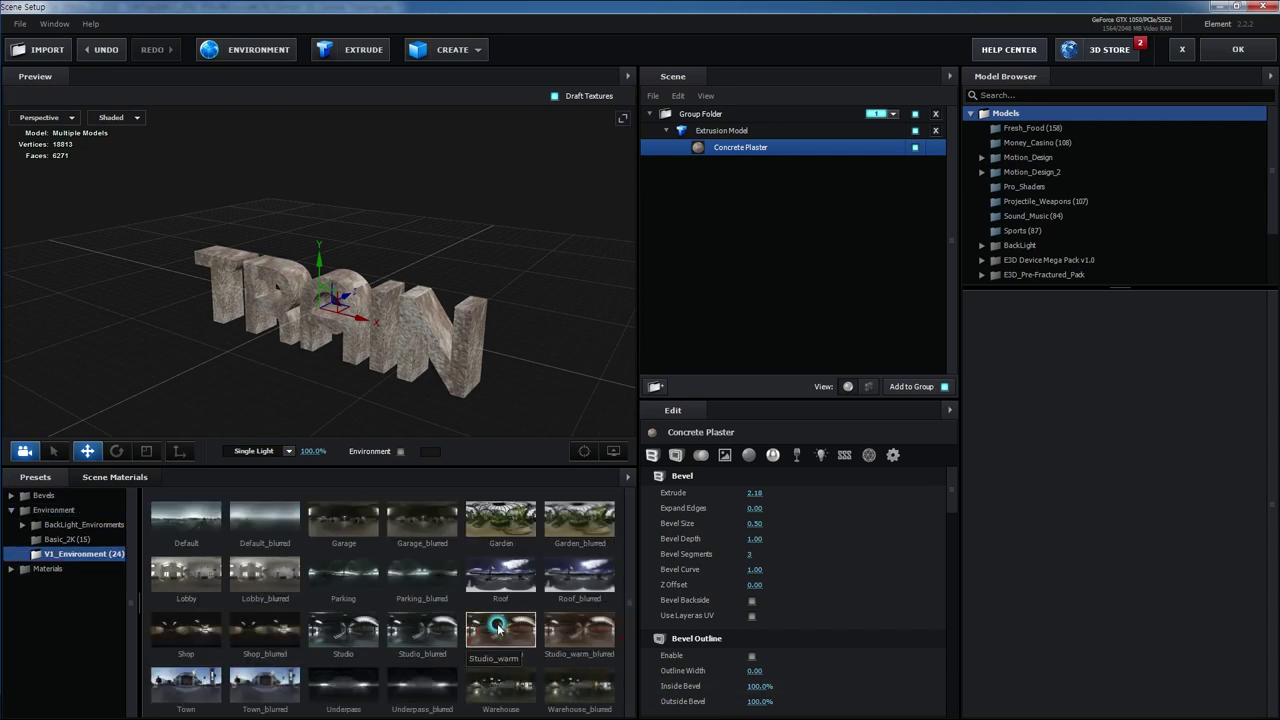
drag(553, 410, 540, 401)
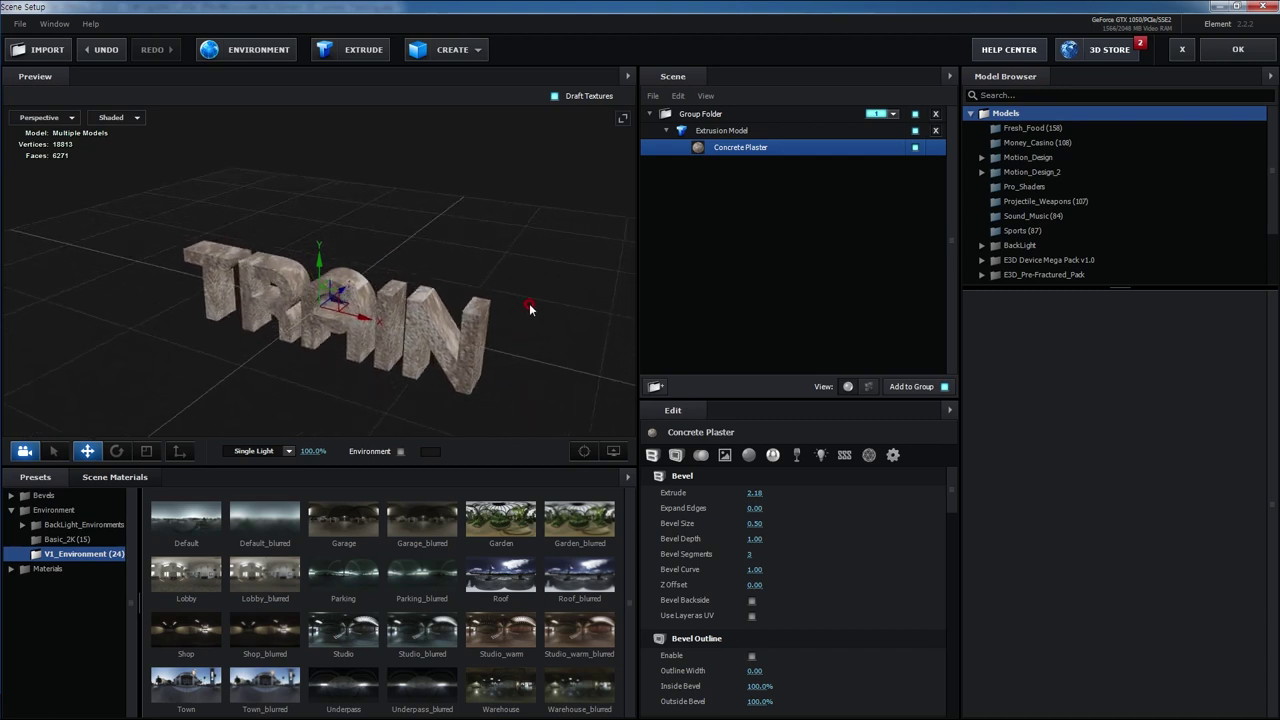
click(613, 451)
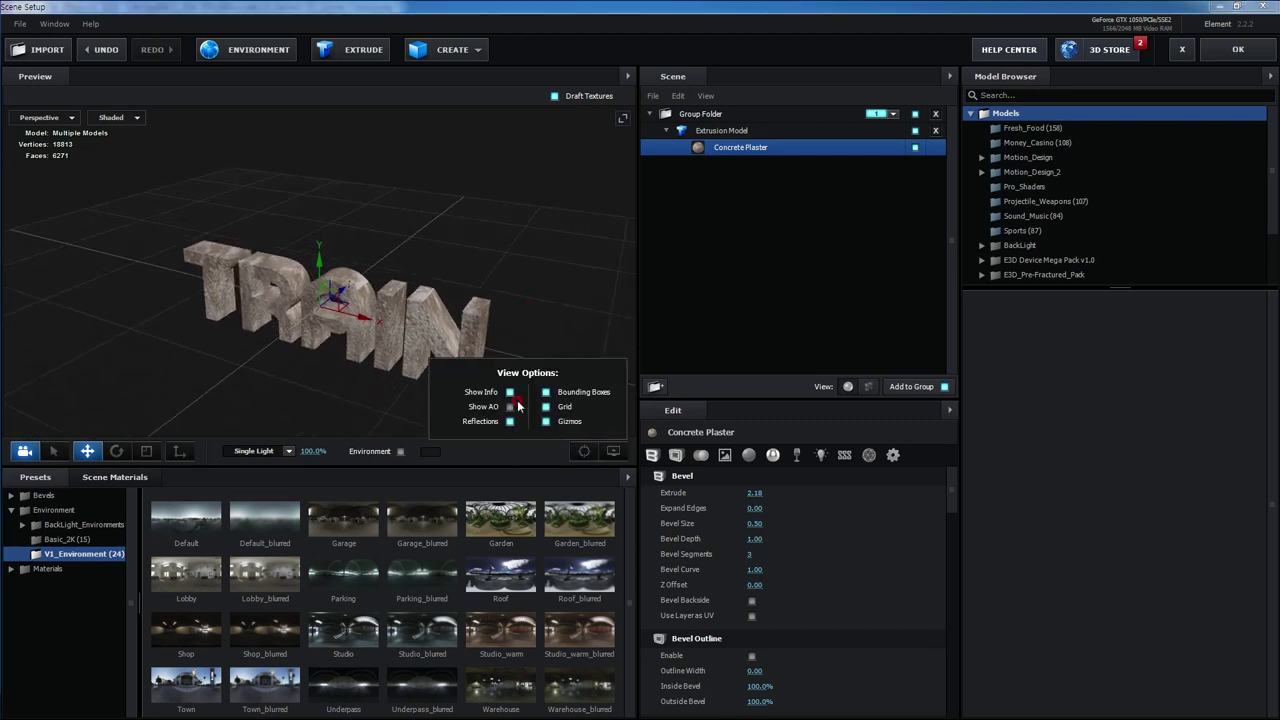
click(510, 407)
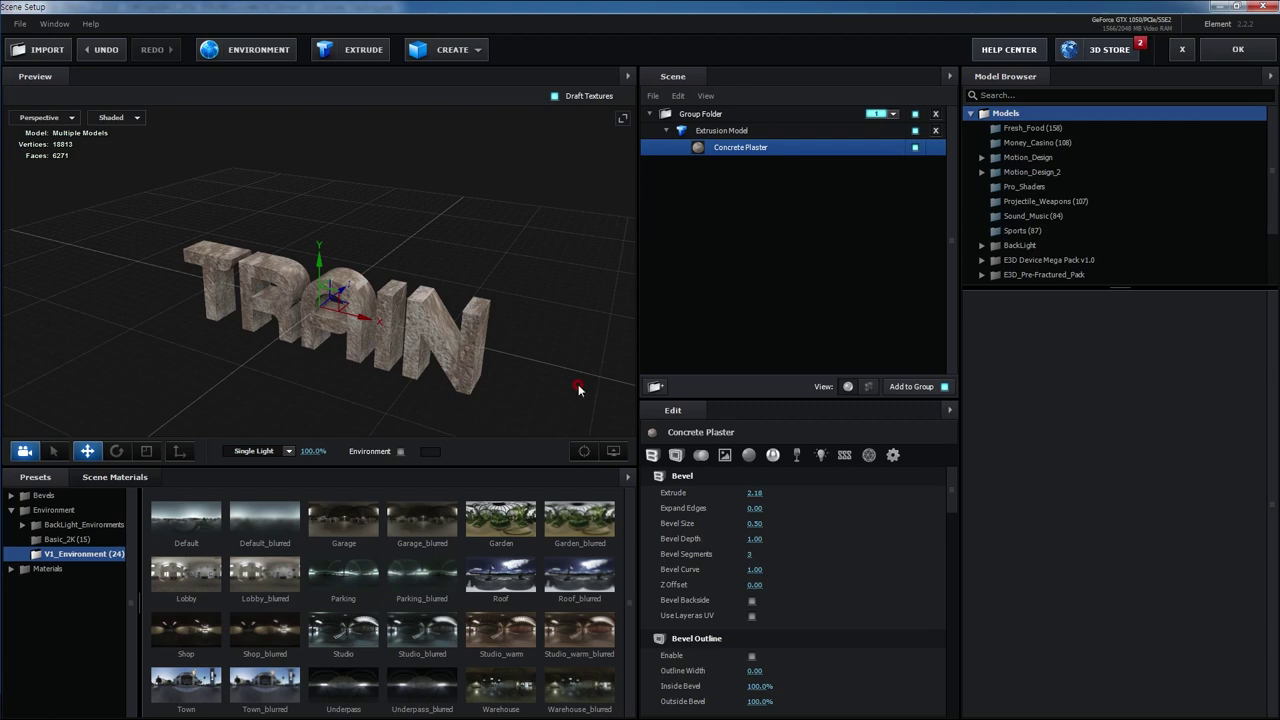
Leave the environment background hidden in the preview and confirm the Scene Setup with OK.
click(402, 452)
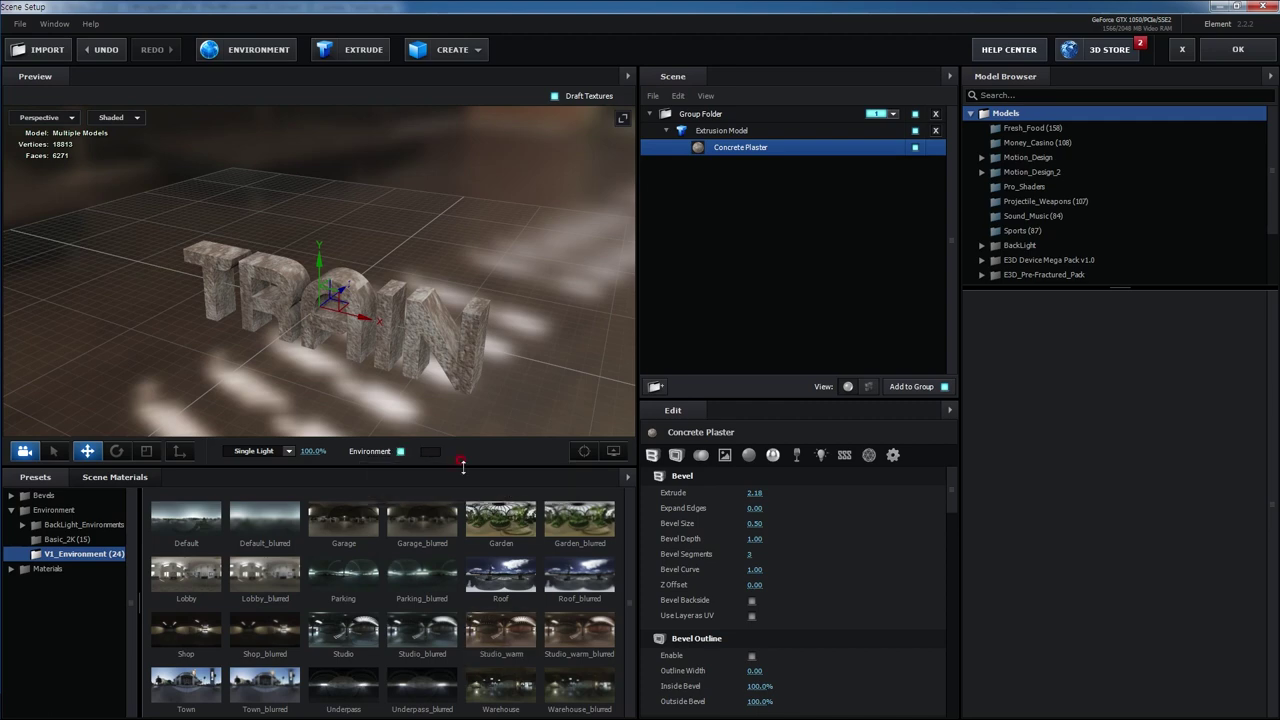
drag(489, 404, 491, 406)
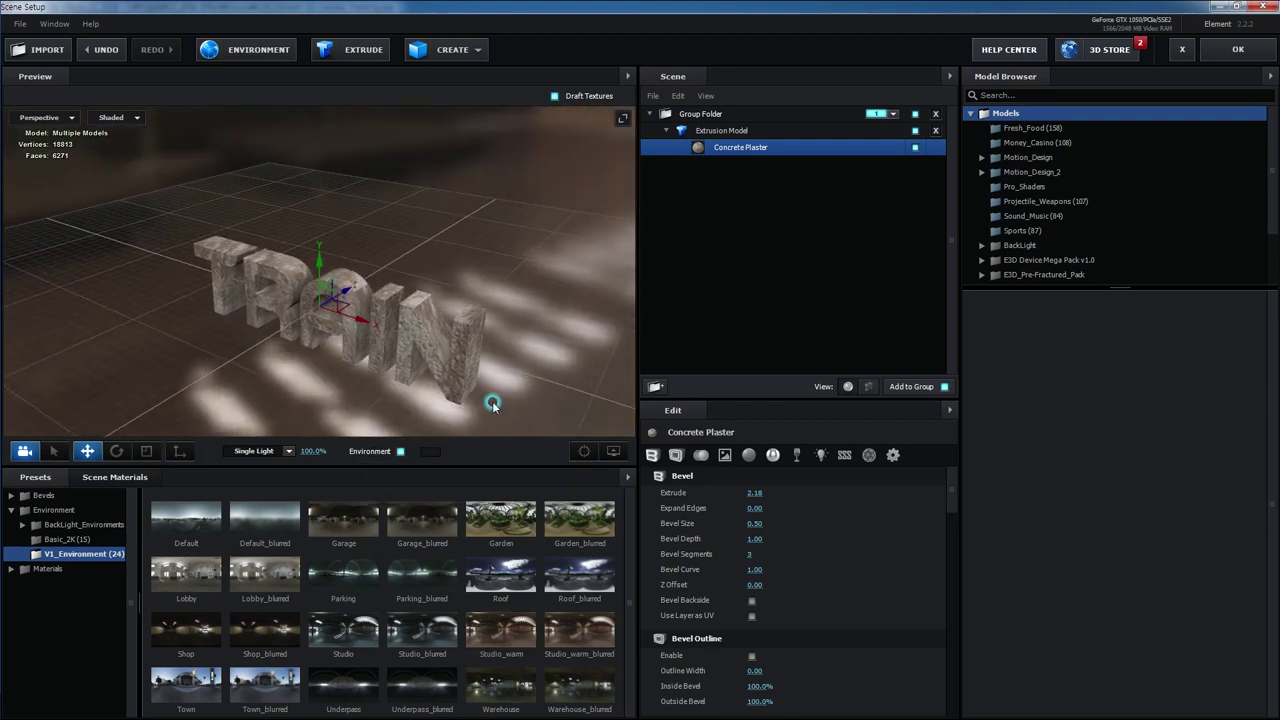
click(402, 452)
click(402, 452)
click(402, 452)
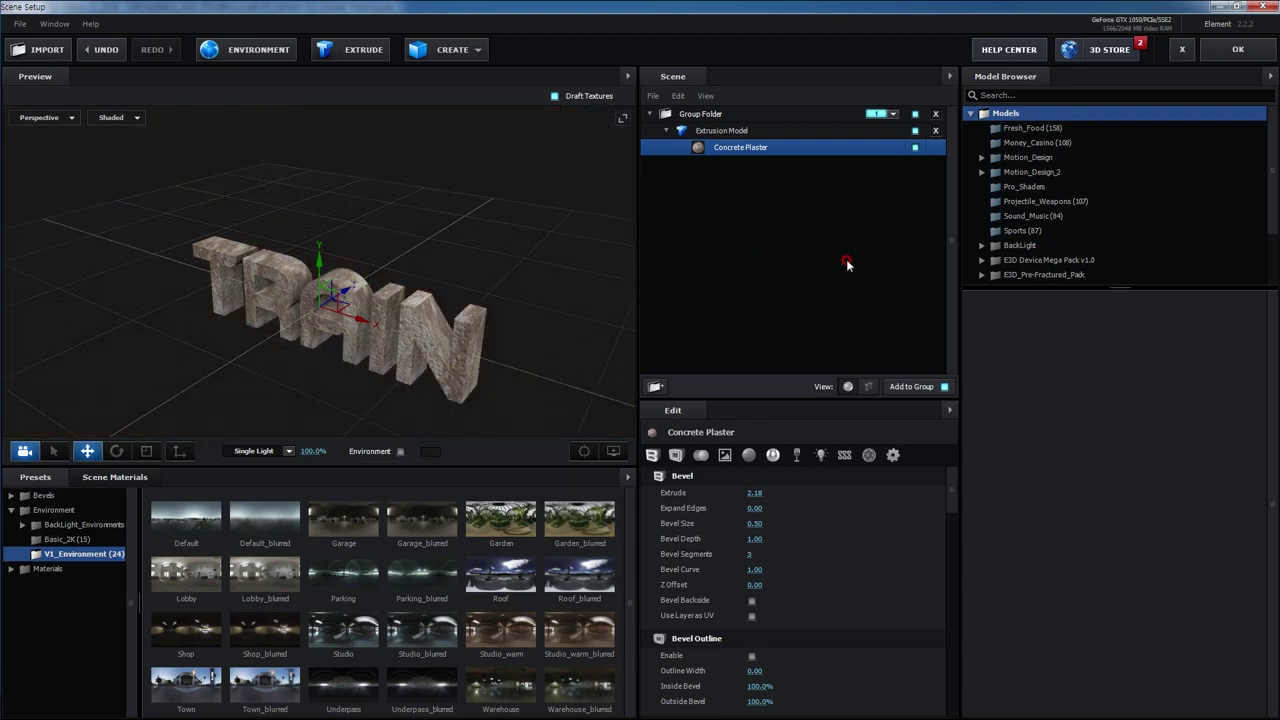
click(1238, 49)
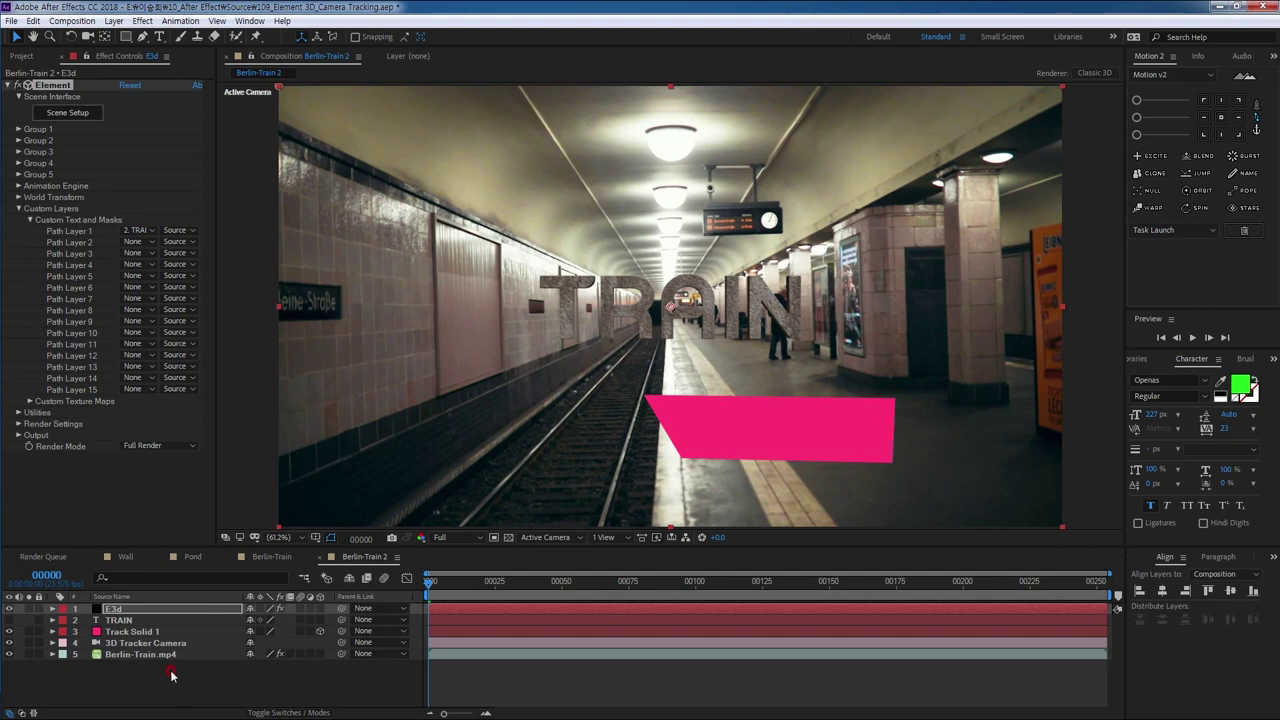
Select Track Solid 1's Position (1462.6, 1128.4, 2663.0) and Orientation for copying, then select E3d.
click(145, 632)
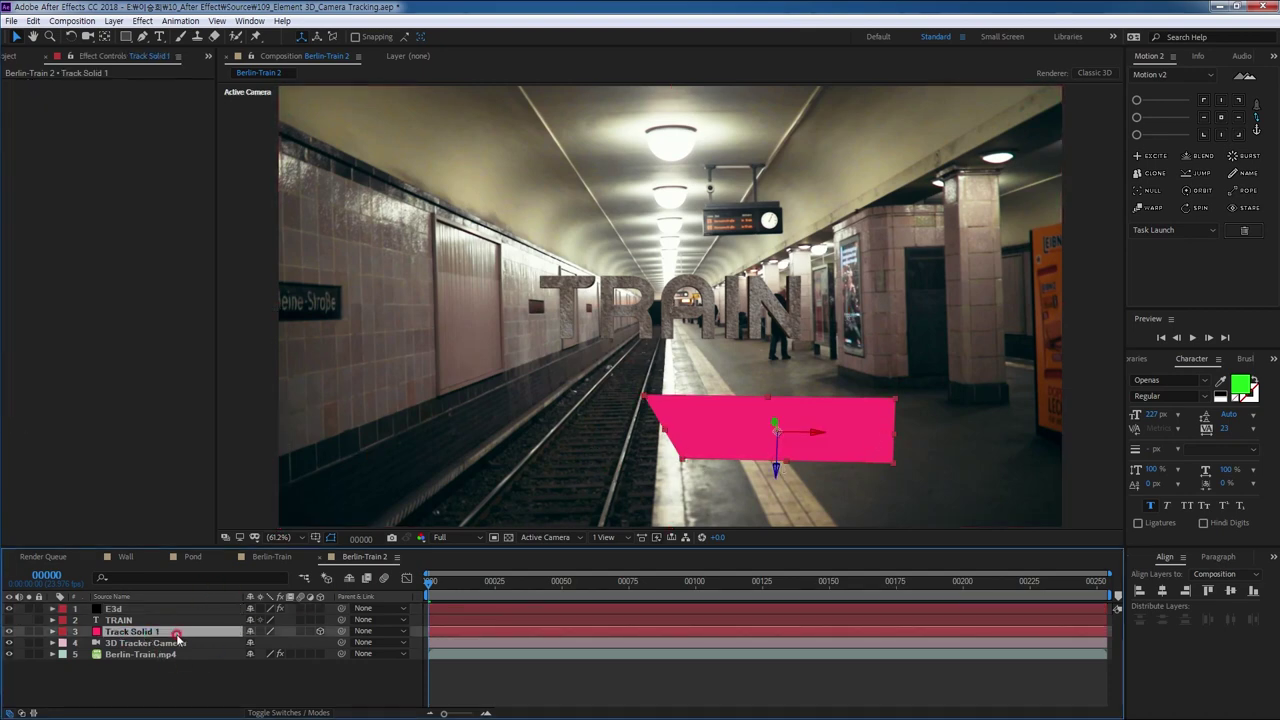
key(p)
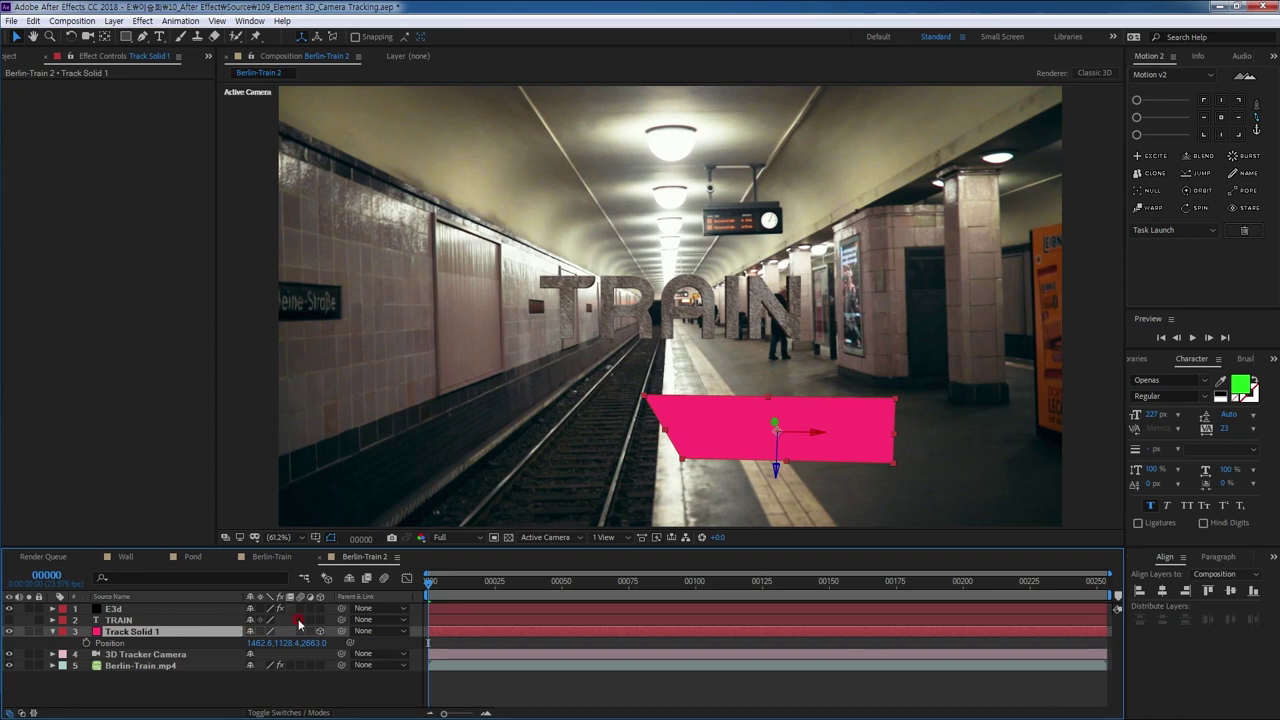
key(shift+r)
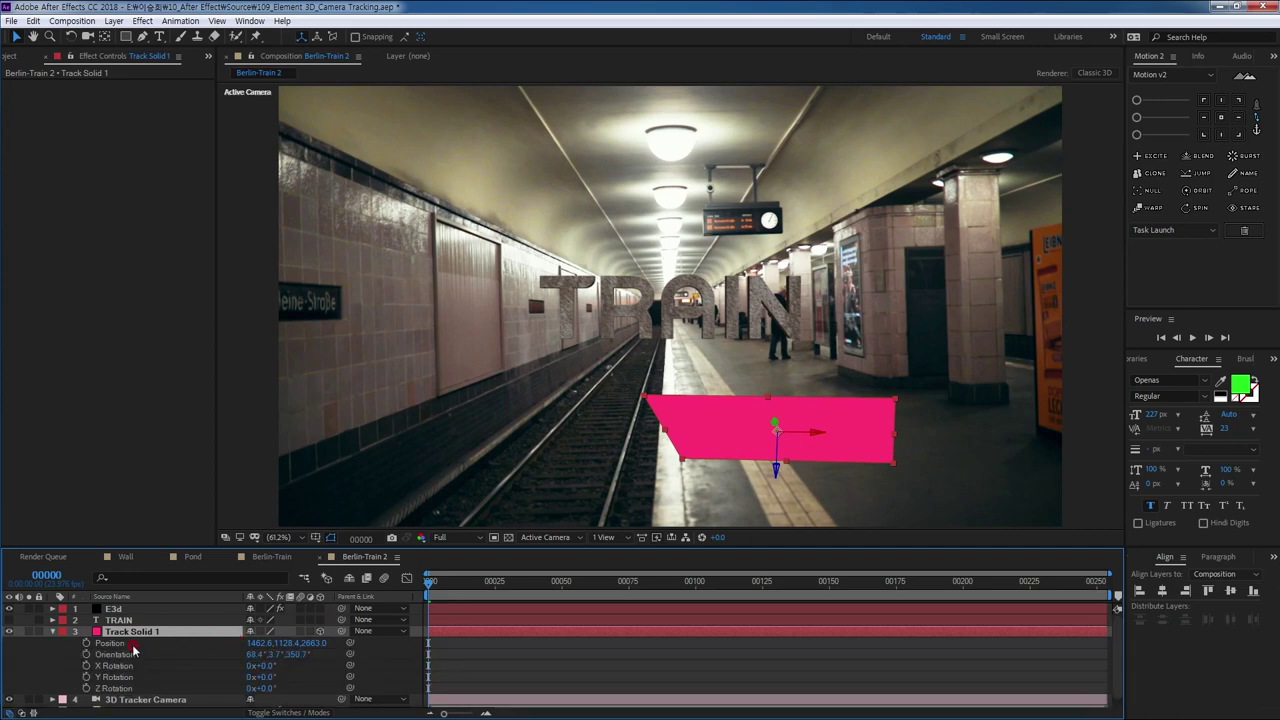
click(131, 645)
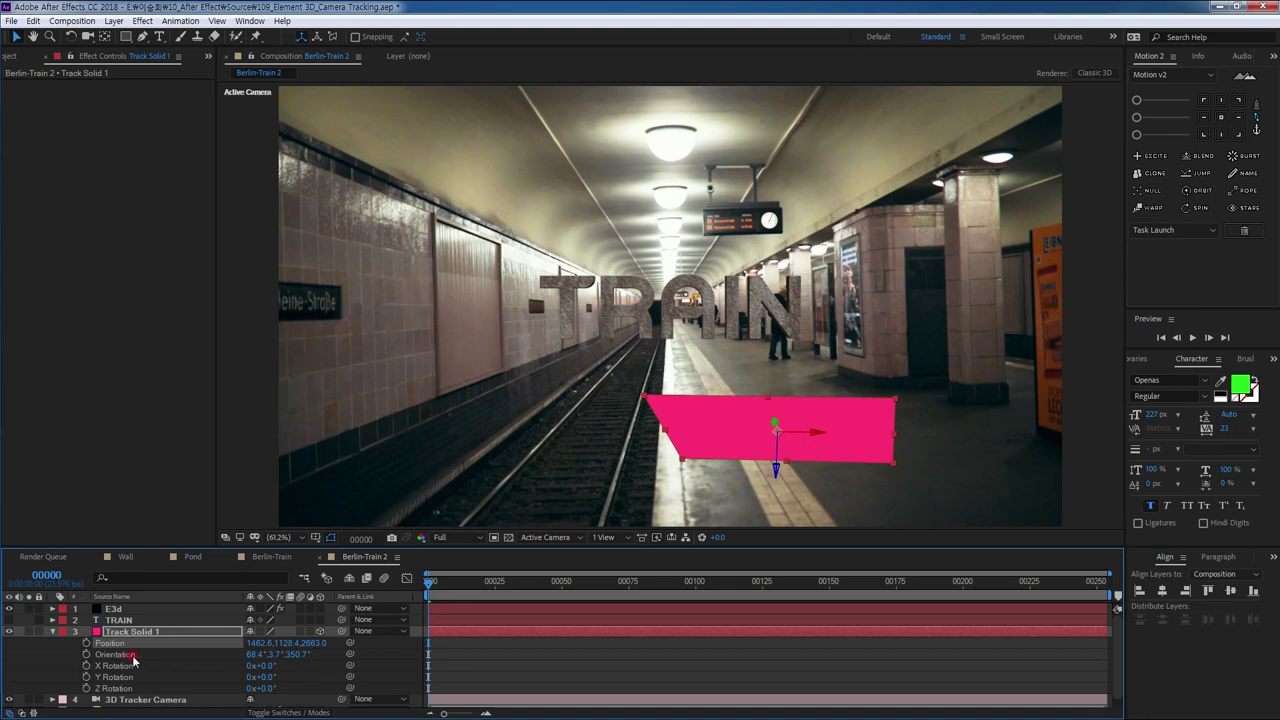
shift+click(135, 656)
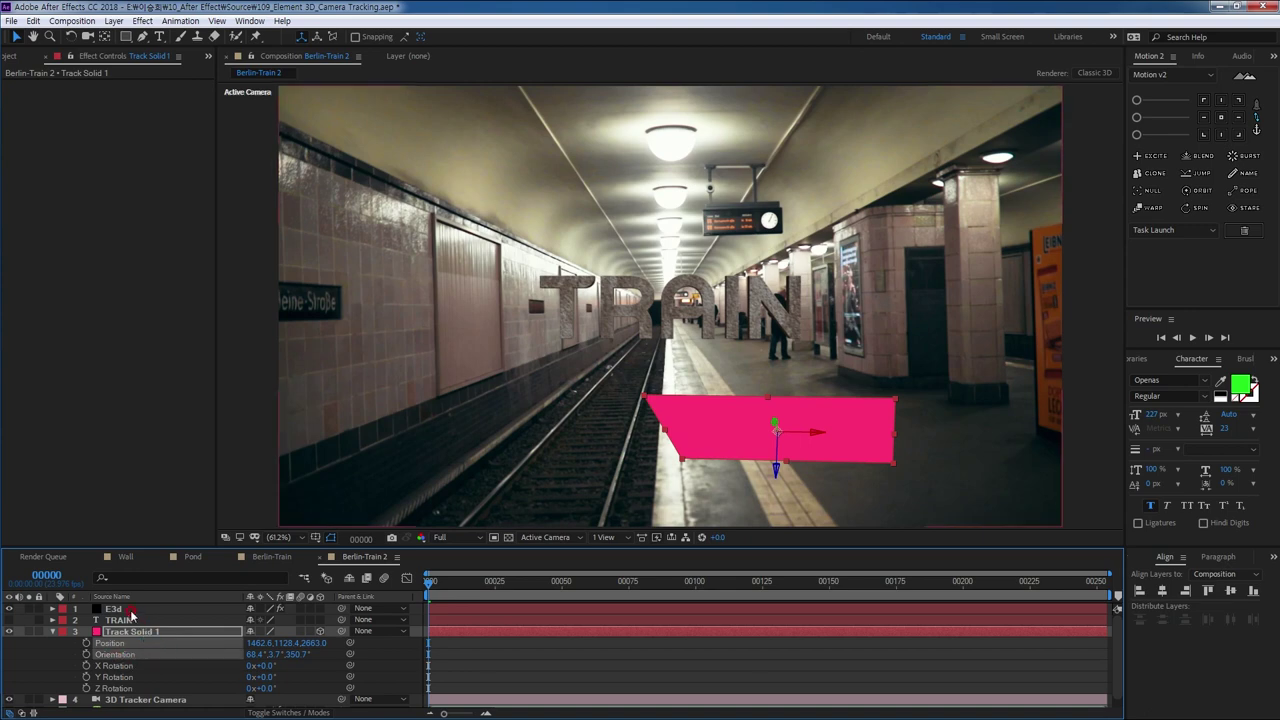
click(113, 608)
click(17, 130)
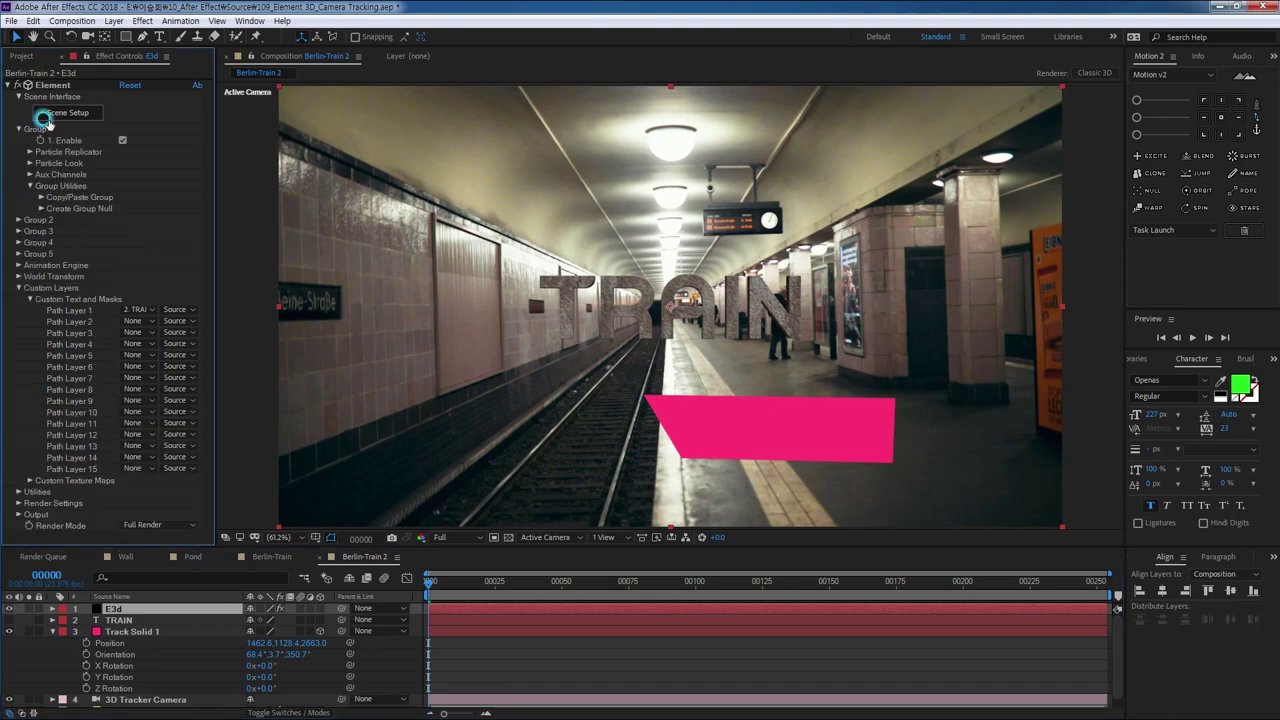
Create a Group 1 Null from Element's Group Utilities and select it.
click(41, 208)
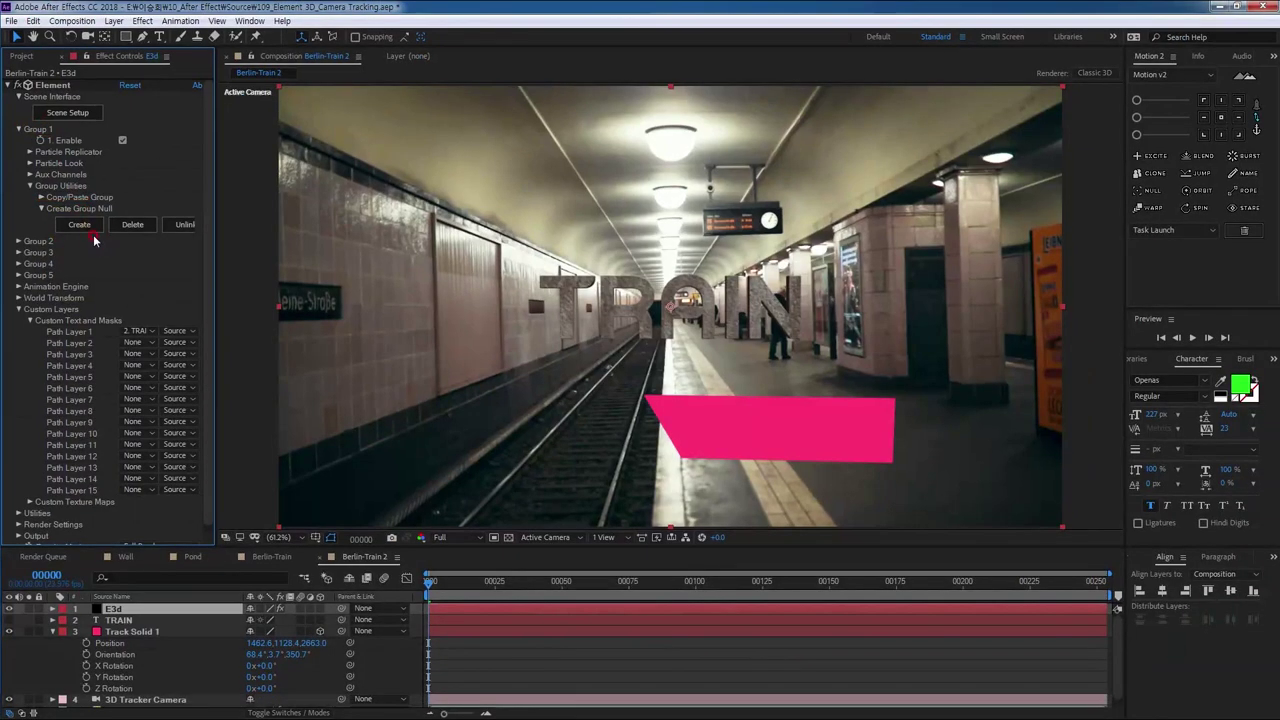
click(79, 224)
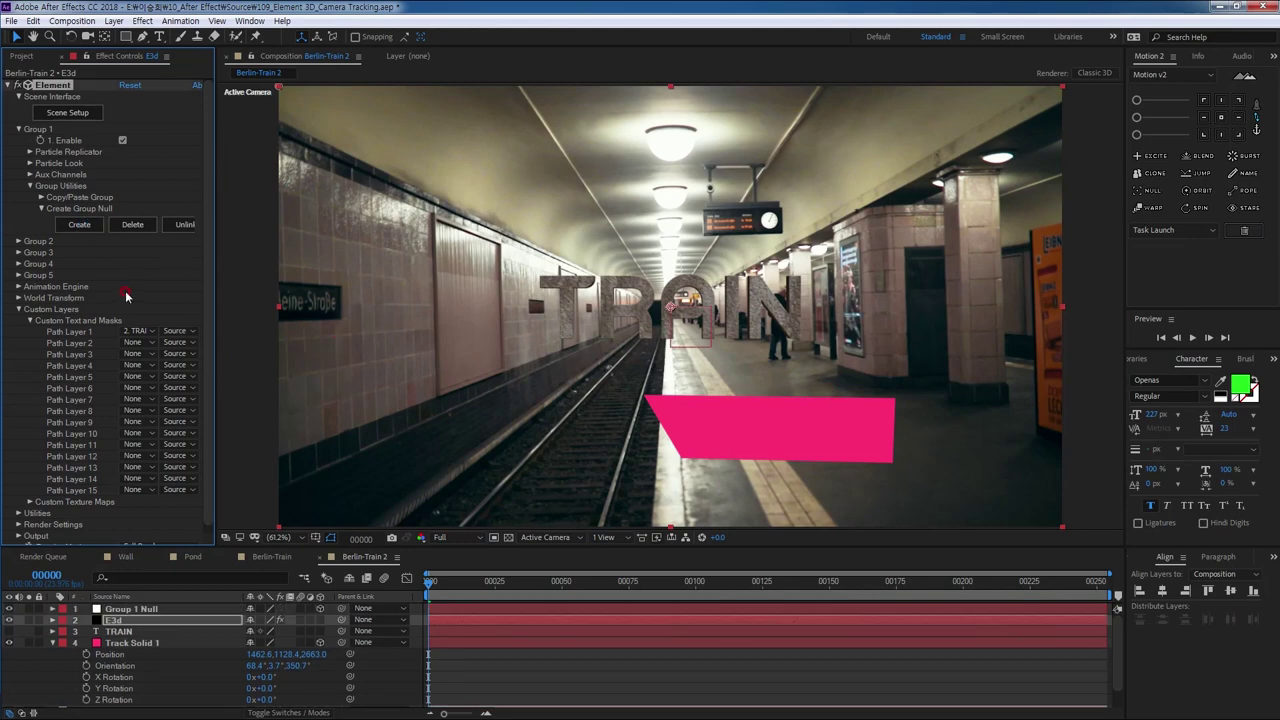
click(135, 609)
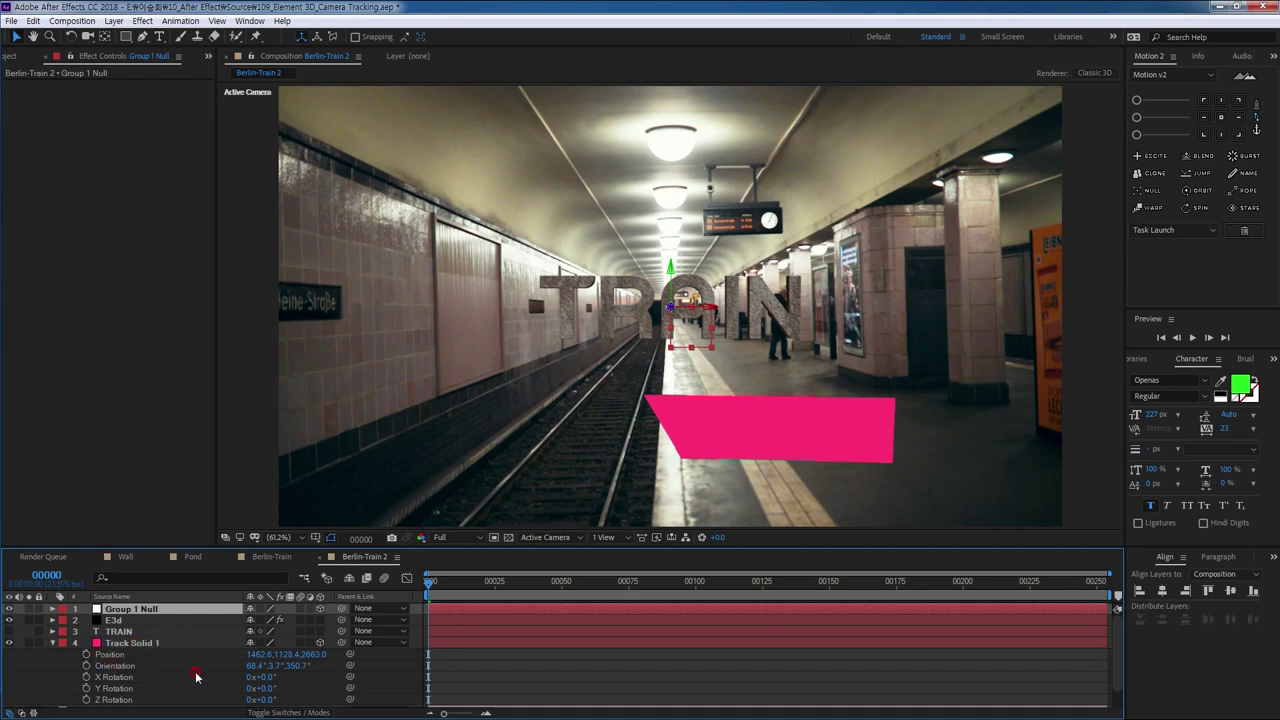
Paste the solid's position onto Group 1 Null, try X Rotation 90°, then reset it to 0.
key(ctrl+v)
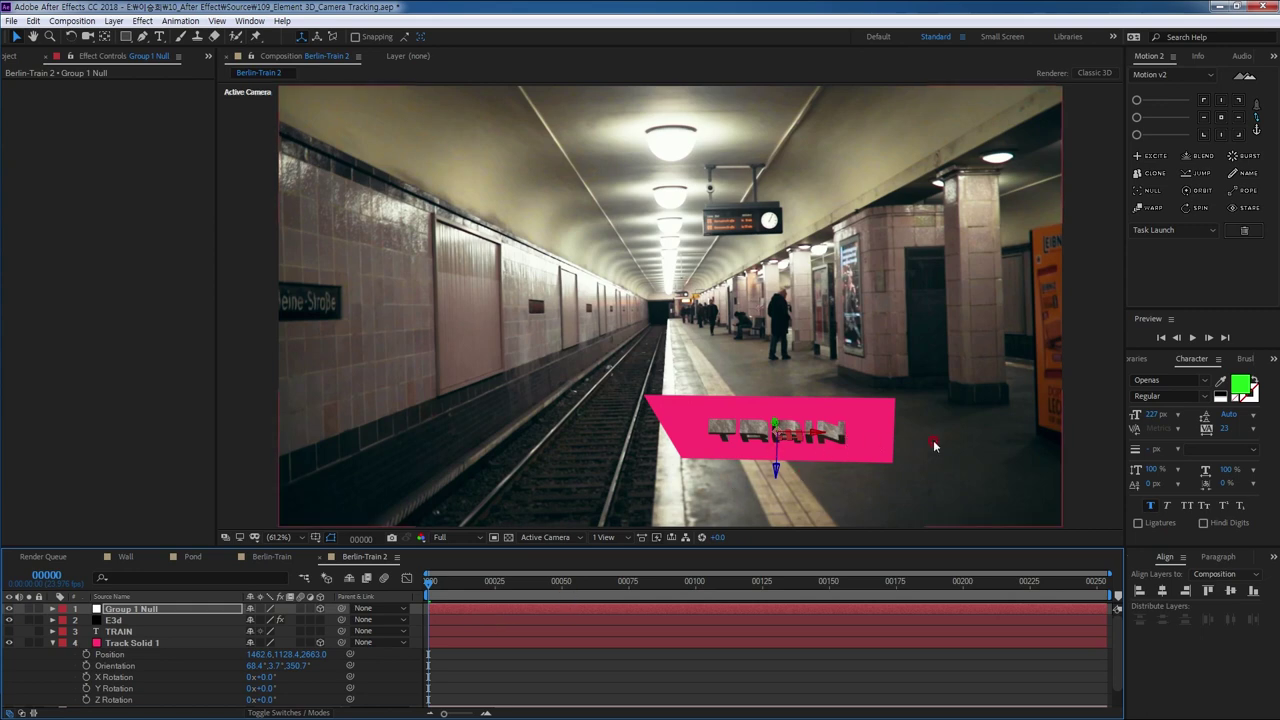
click(168, 609)
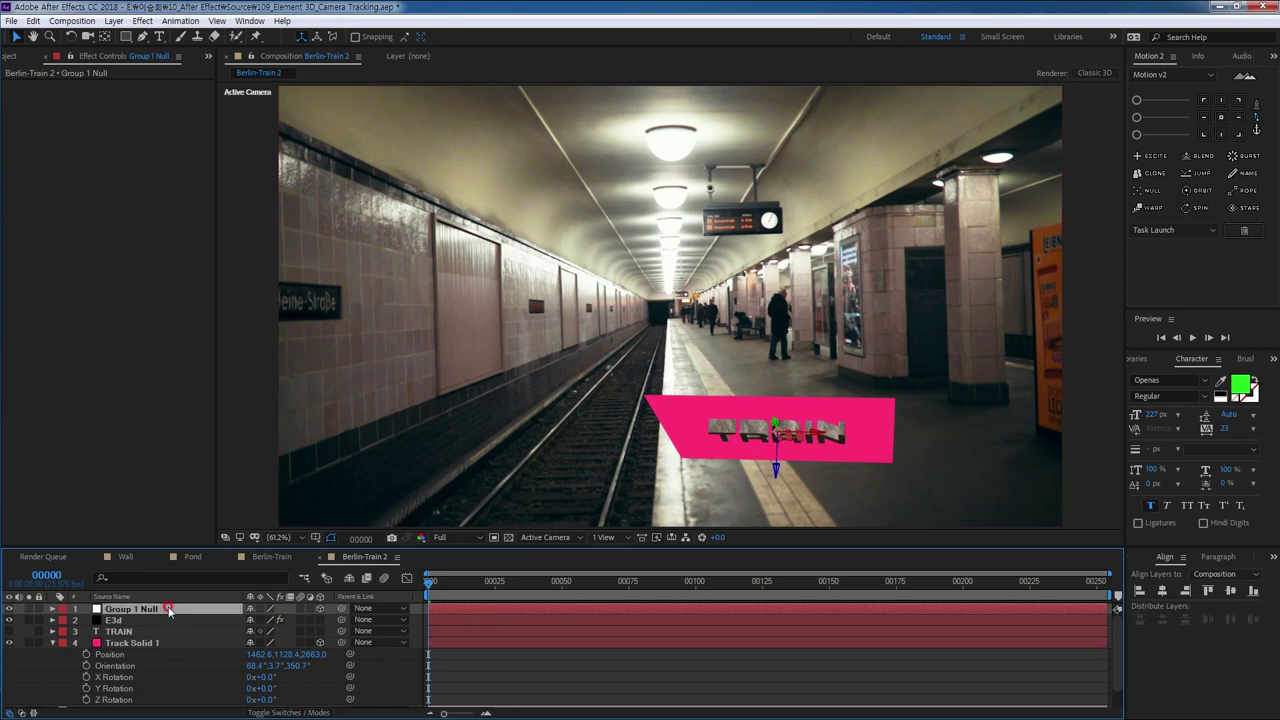
key(r)
click(264, 633)
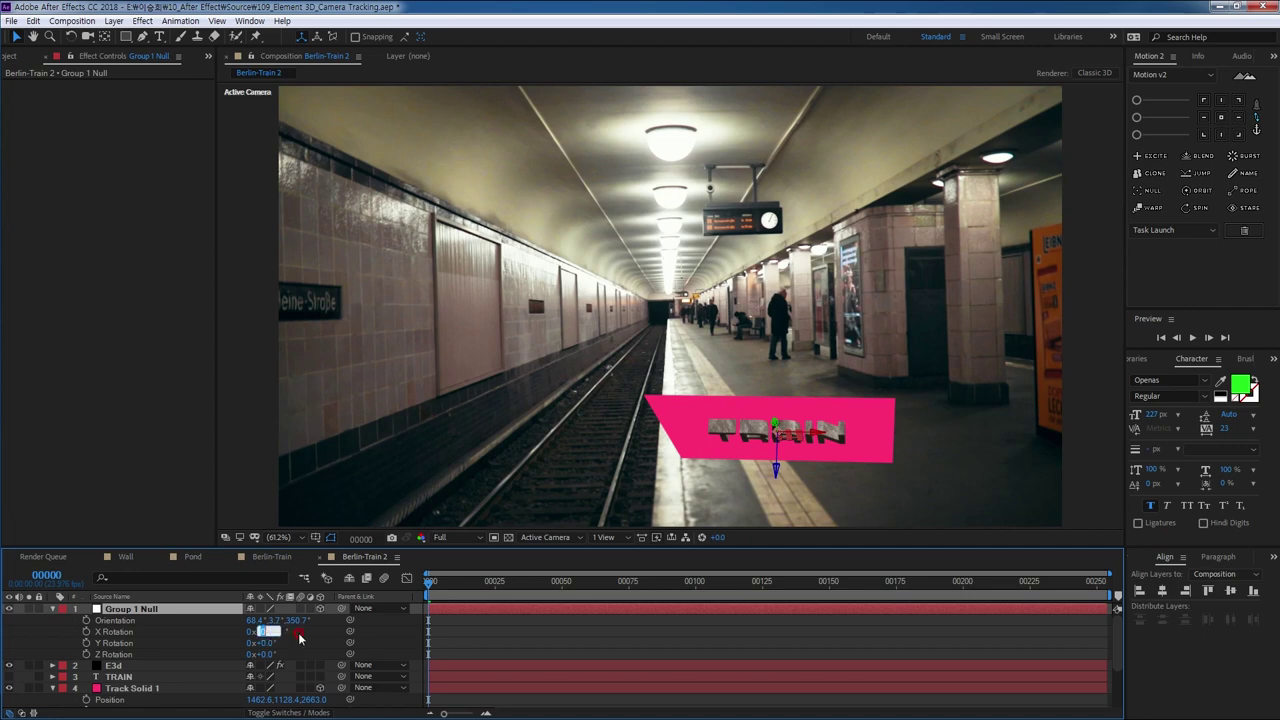
click(218, 637)
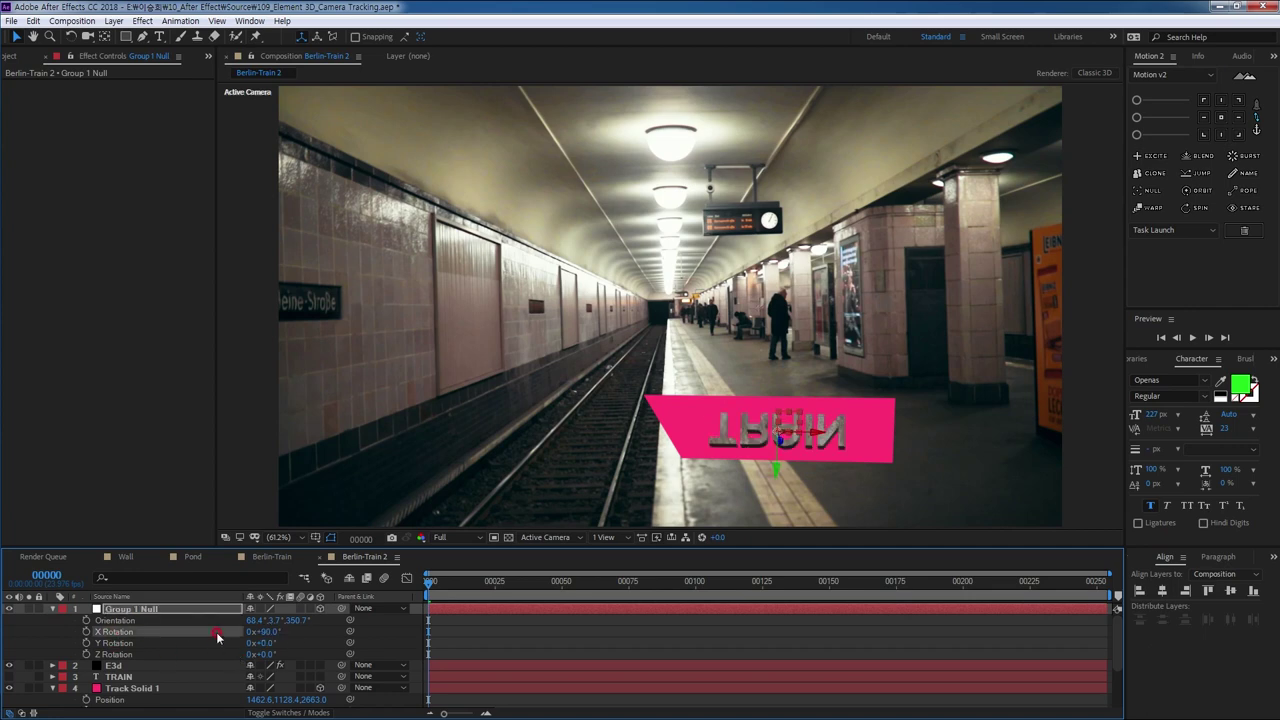
click(263, 632)
text(0)
key(Return)
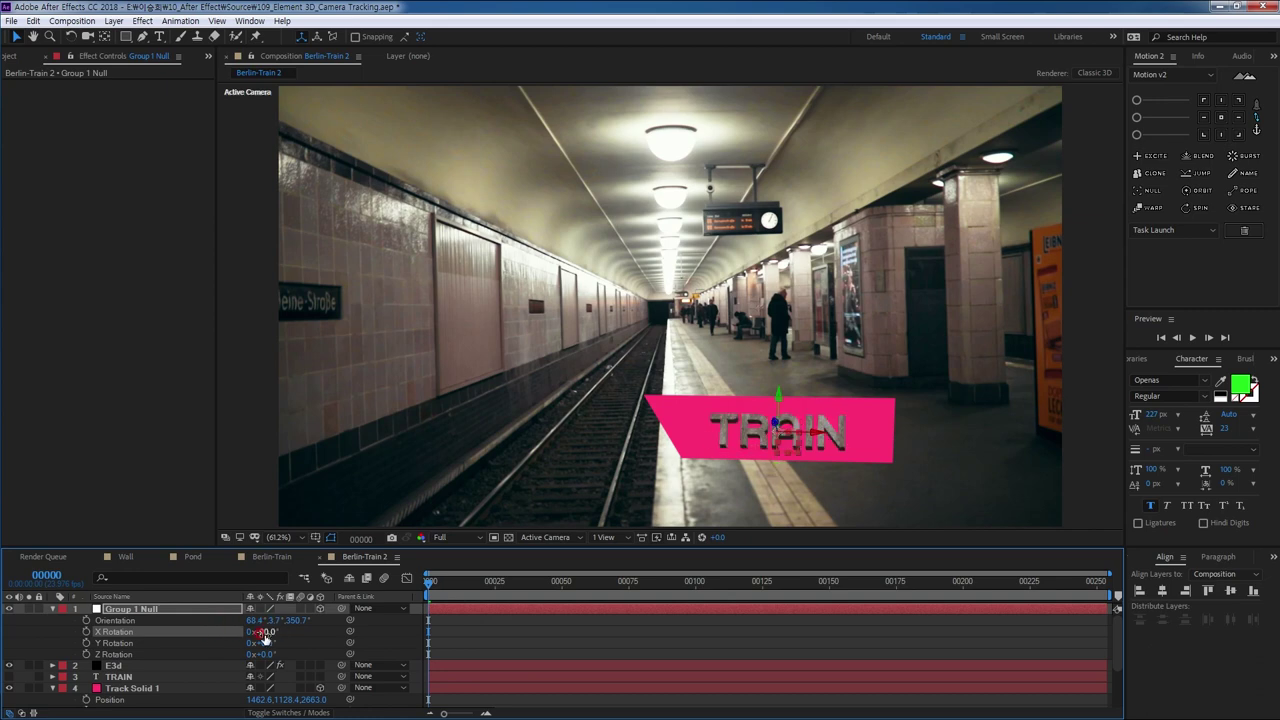
Set the null's Orientation to 98.4°, 359.7°, 350.7° so TRAIN stands upright.
click(150, 620)
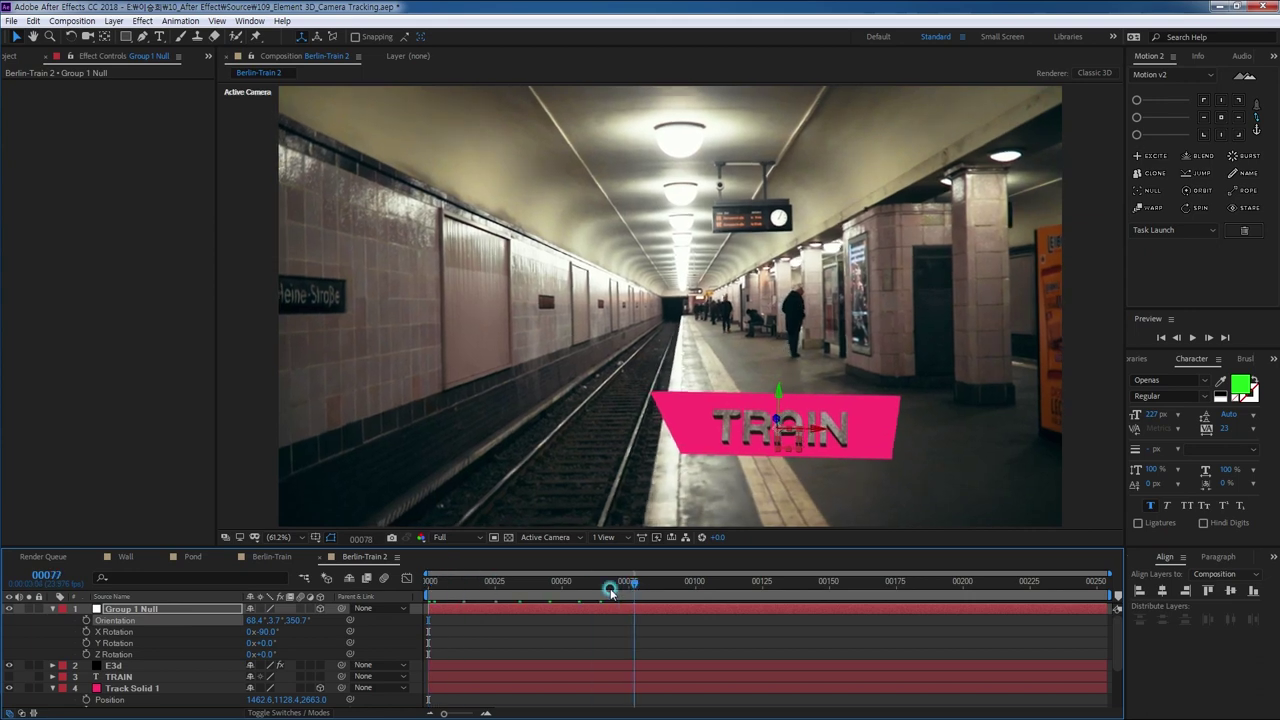
drag(432, 585, 418, 588)
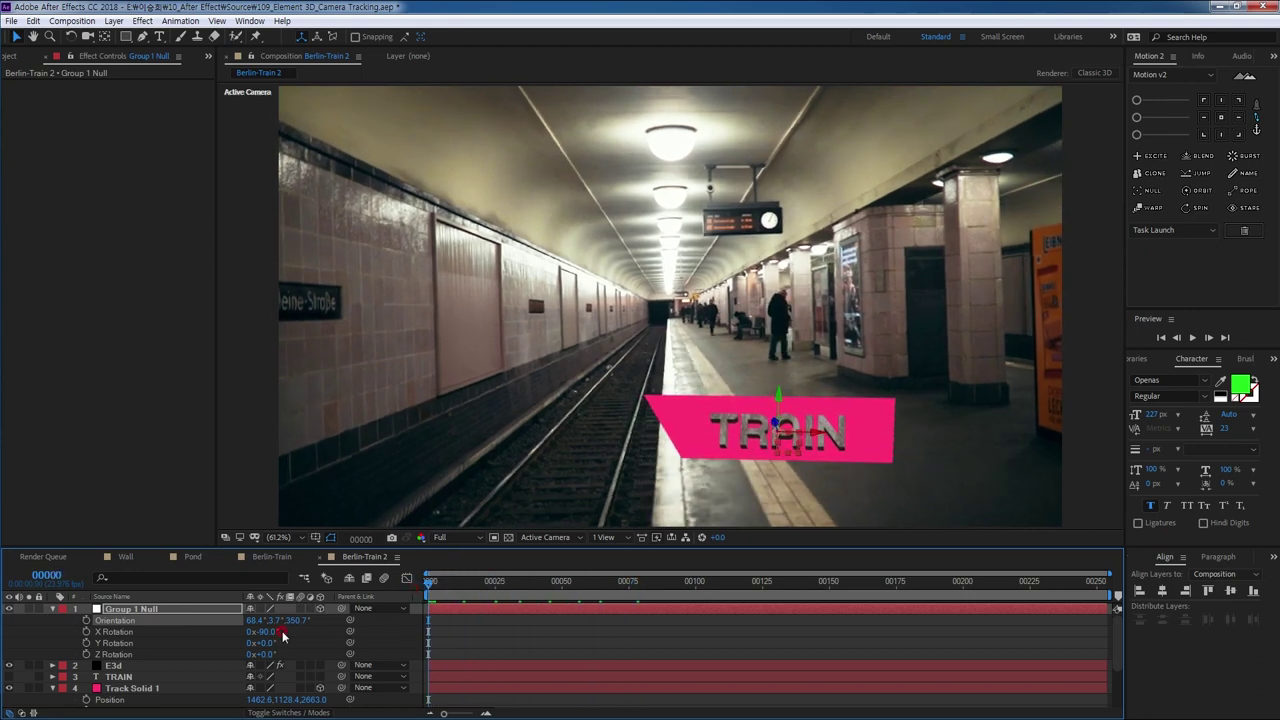
drag(248, 620, 286, 632)
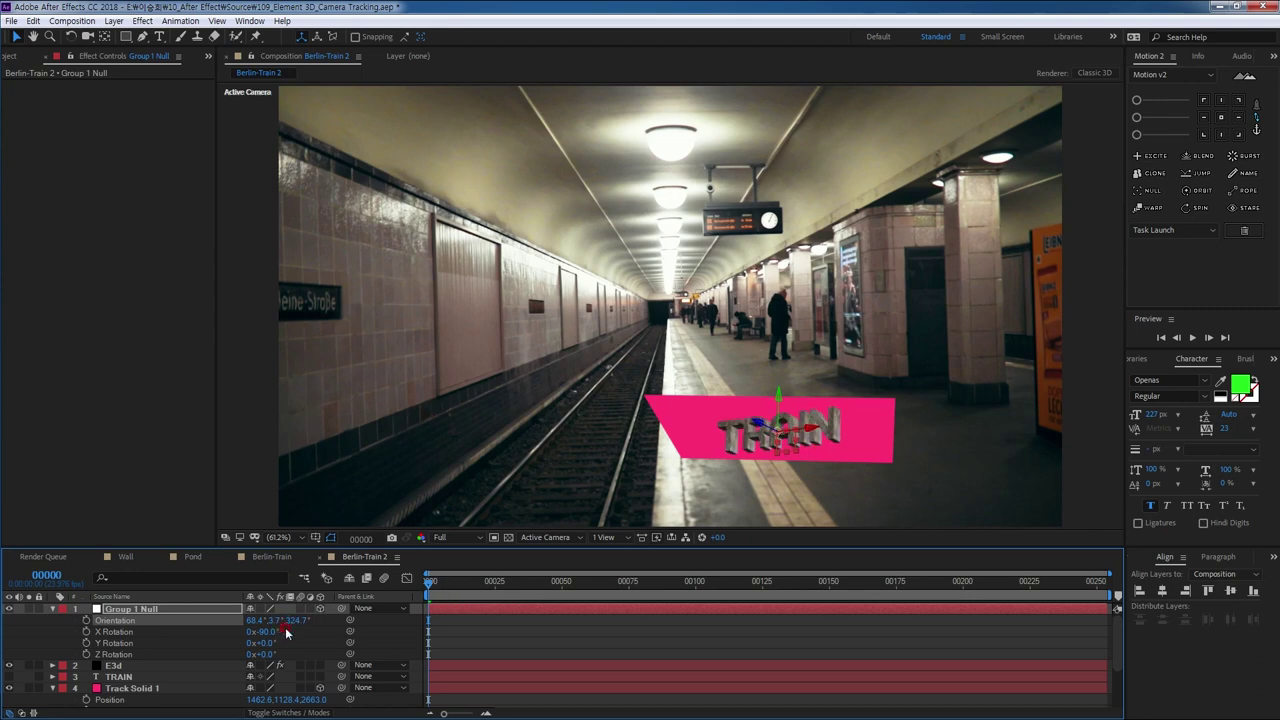
key(ctrl+z)
drag(252, 618, 268, 618)
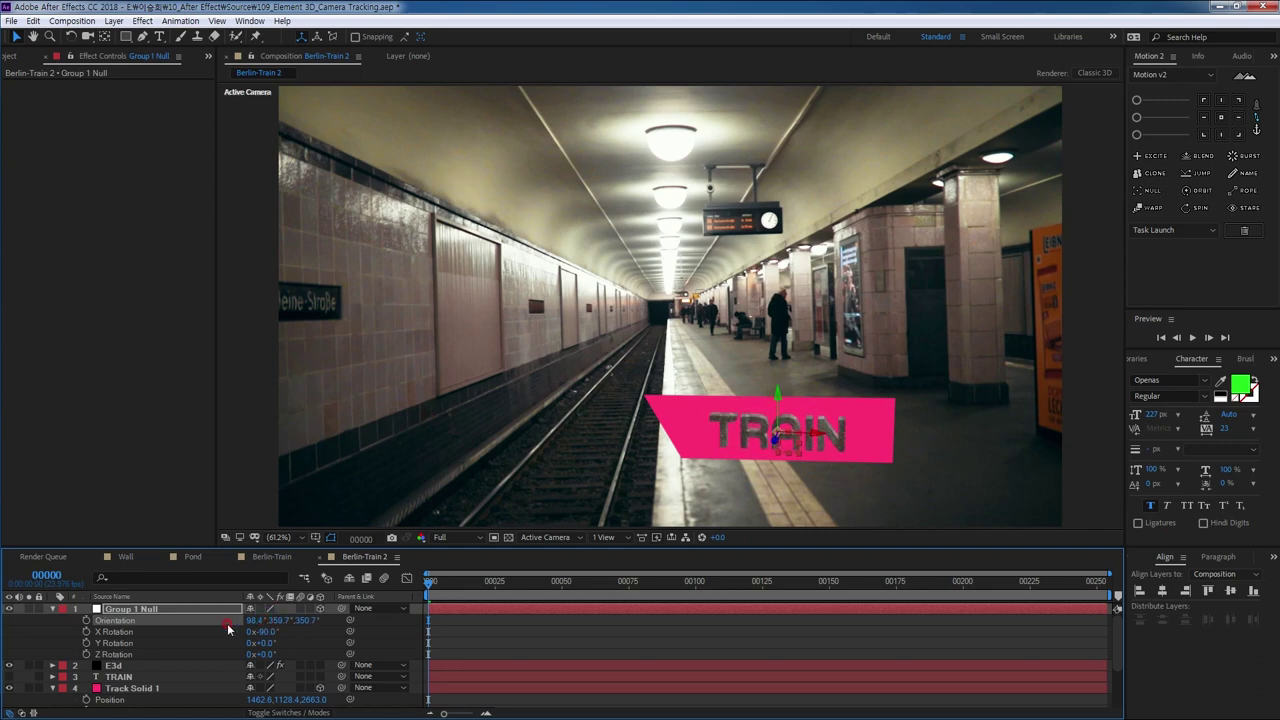
key(shift+s)
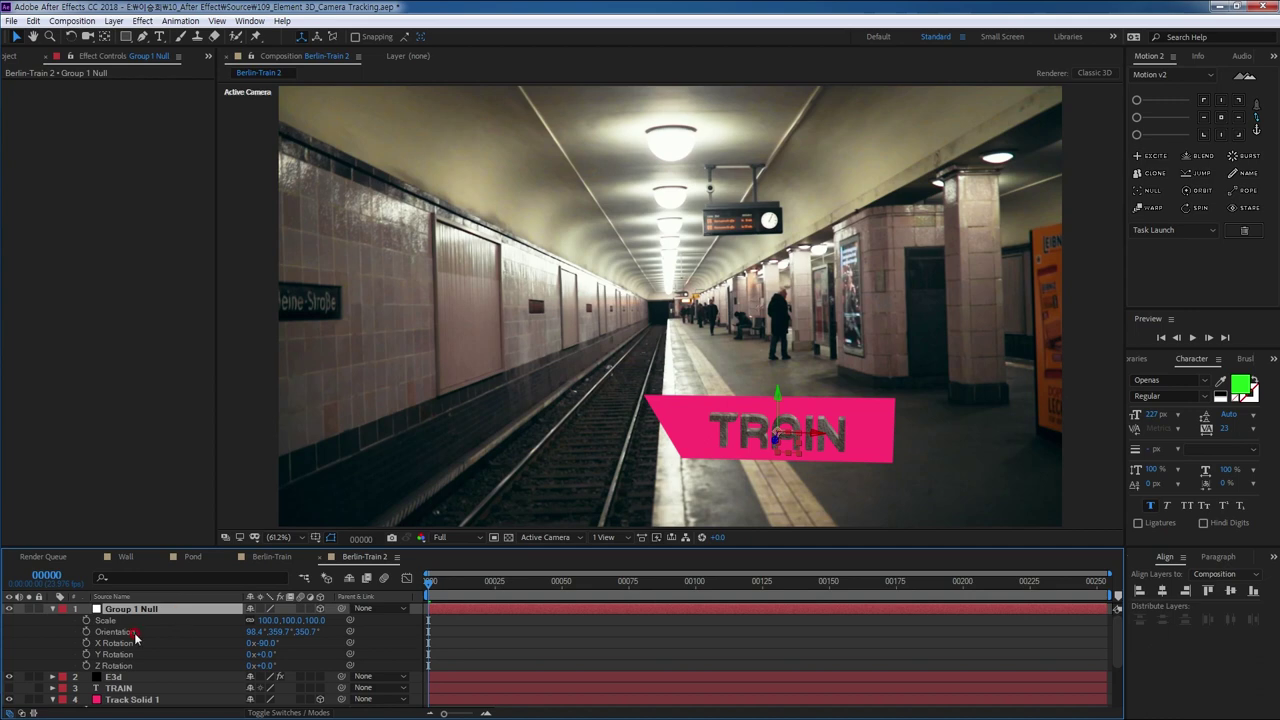
Scale Group 1 Null to 182%, tweak Orientation Y, and shift Position X to 1550.6.
drag(266, 620, 322, 620)
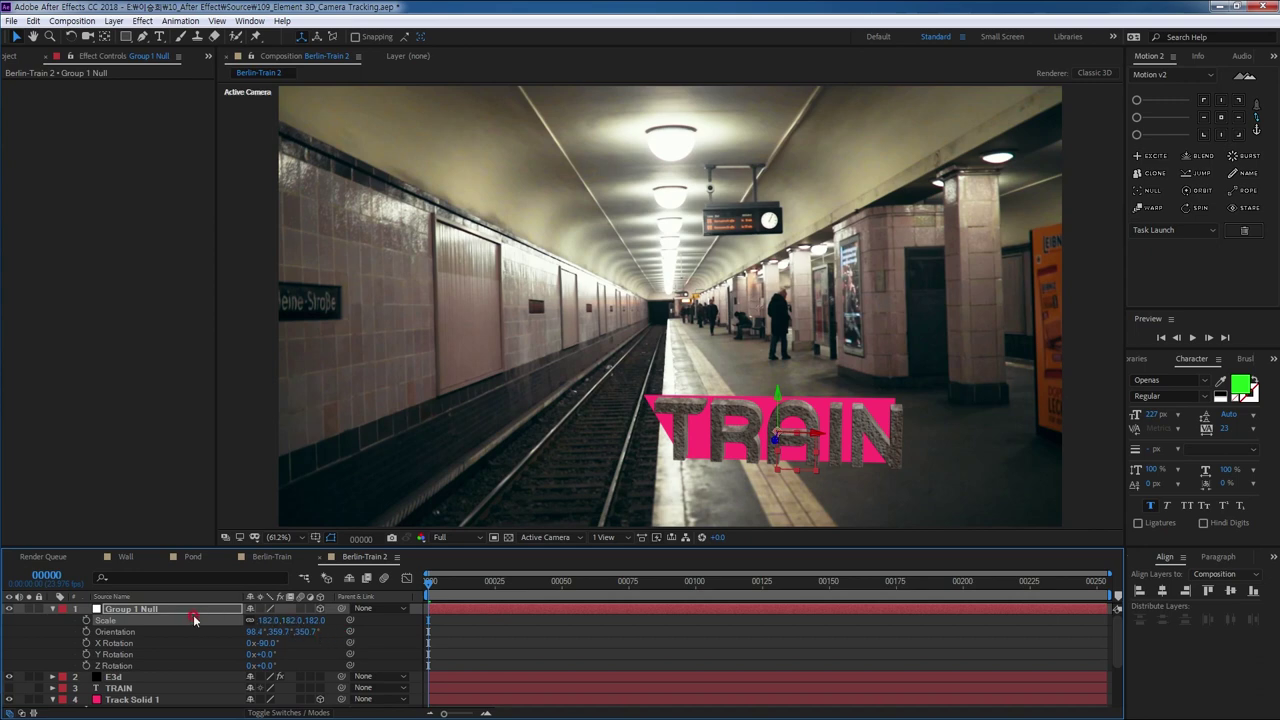
drag(279, 632, 312, 634)
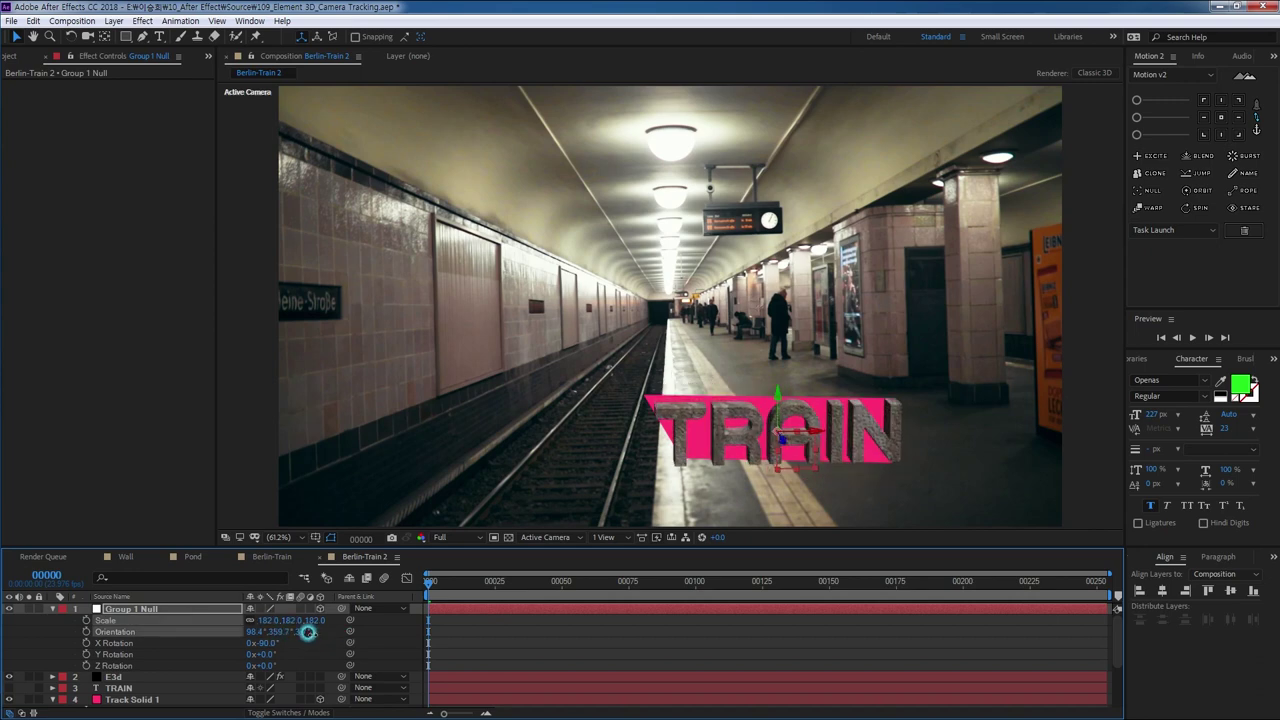
mouse_move(428, 584)
mouse_down()
mouse_move(756, 595)
mouse_move(1148, 651)
mouse_move(397, 614)
mouse_up()
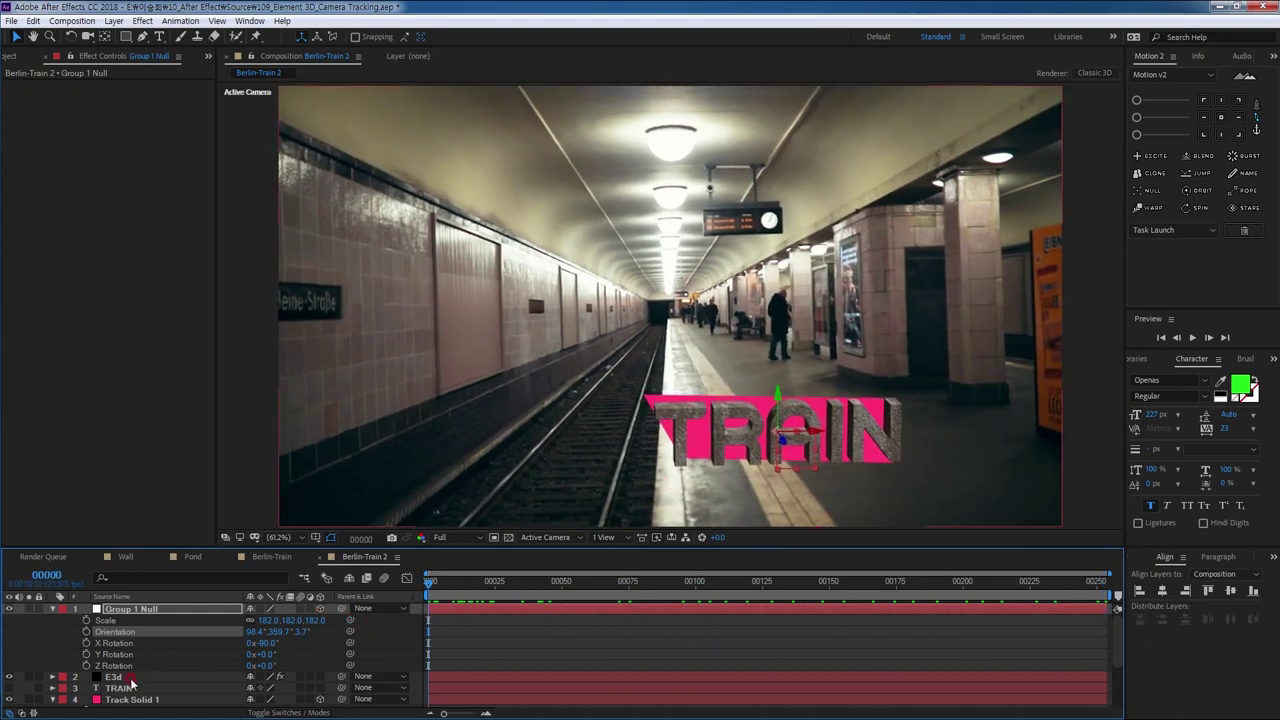
click(150, 609)
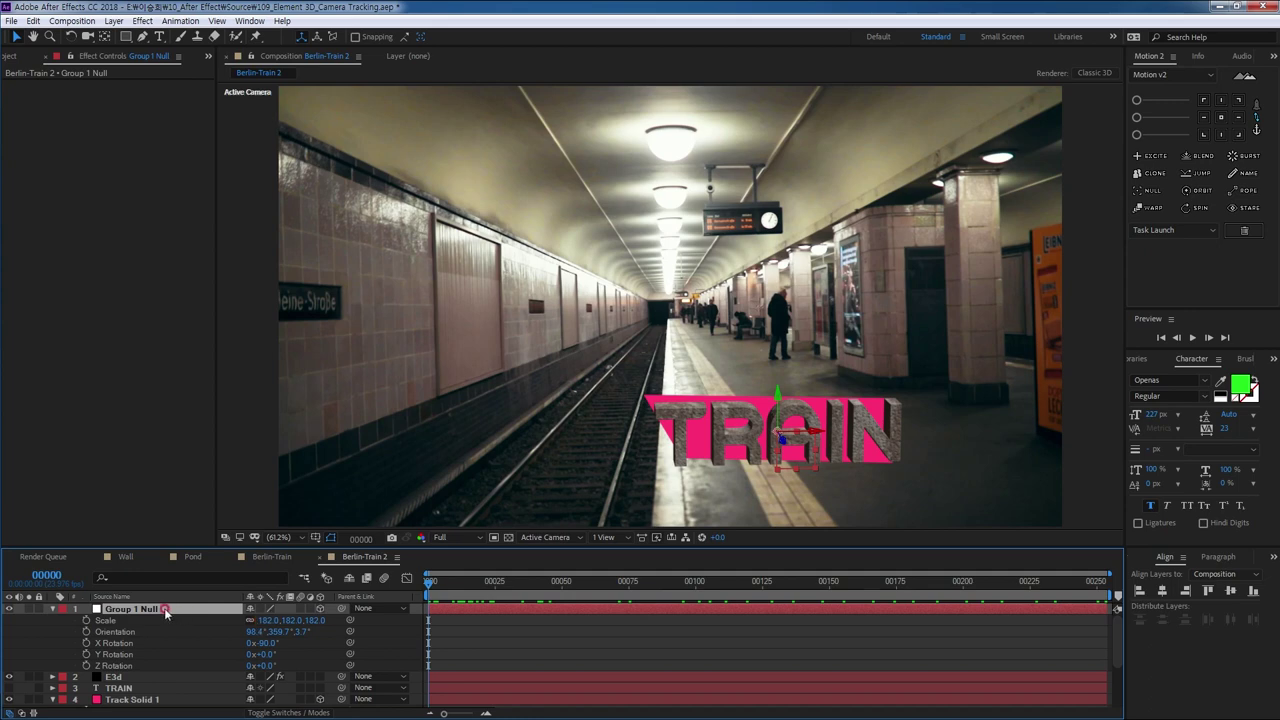
key(shift+p)
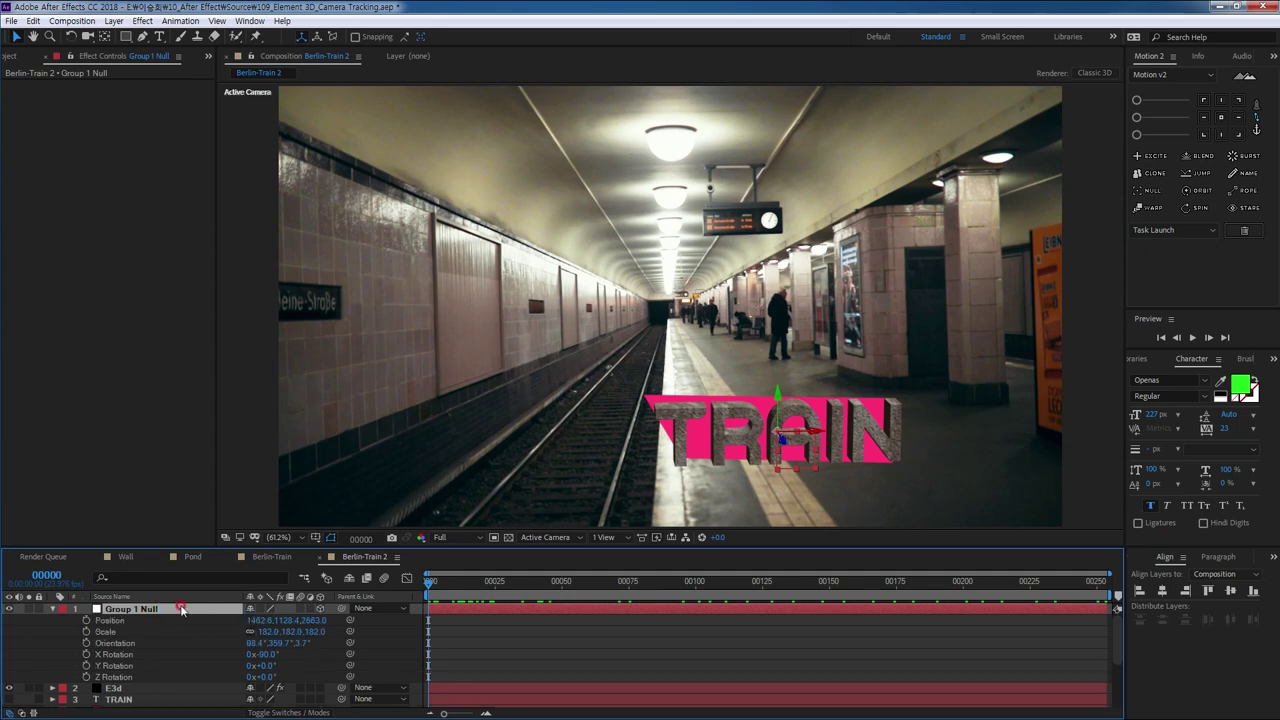
drag(258, 620, 309, 620)
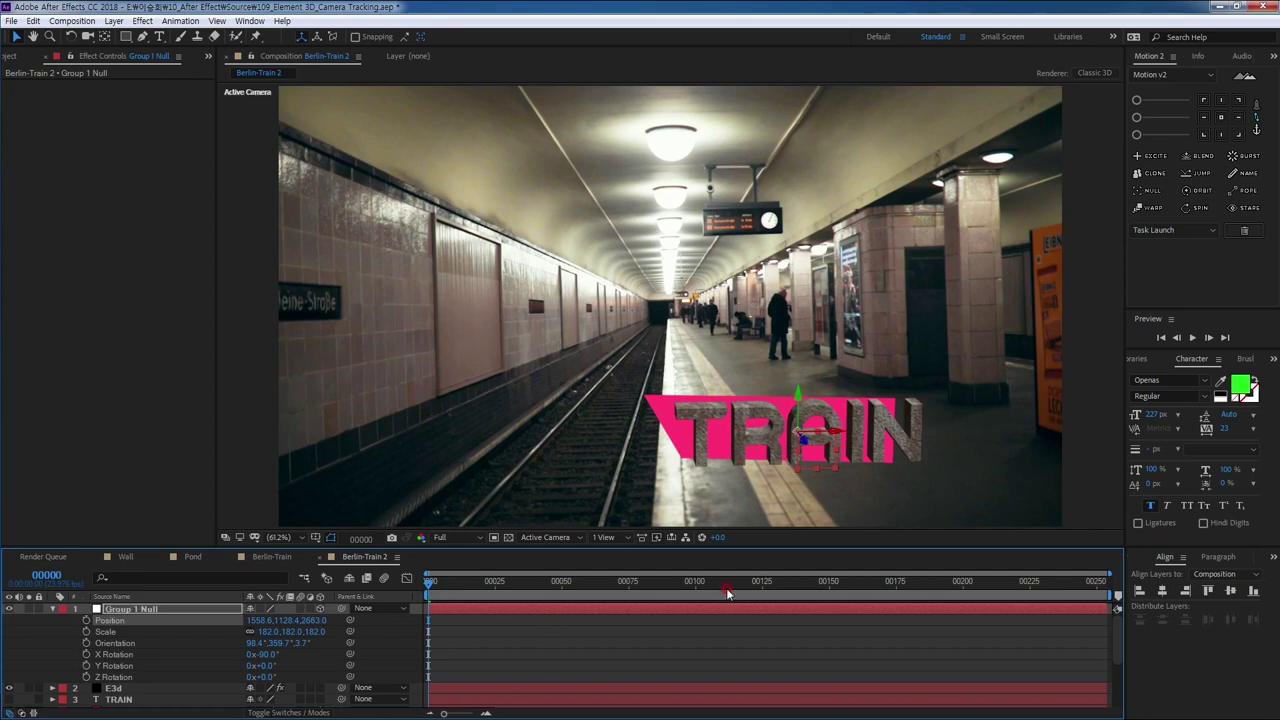
click(120, 687)
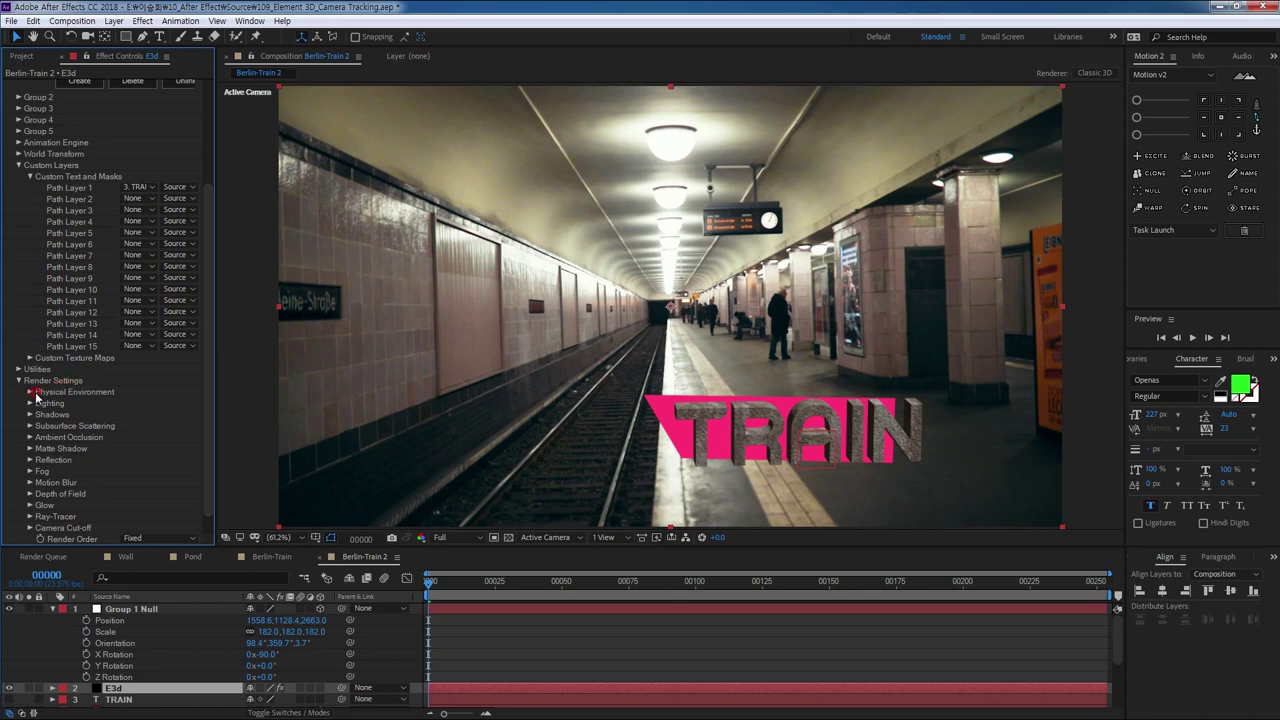
Set environment exposure to 1.37, enable ambient occlusion at SSAO intensity 11.4, and open Scene Setup.
click(30, 392)
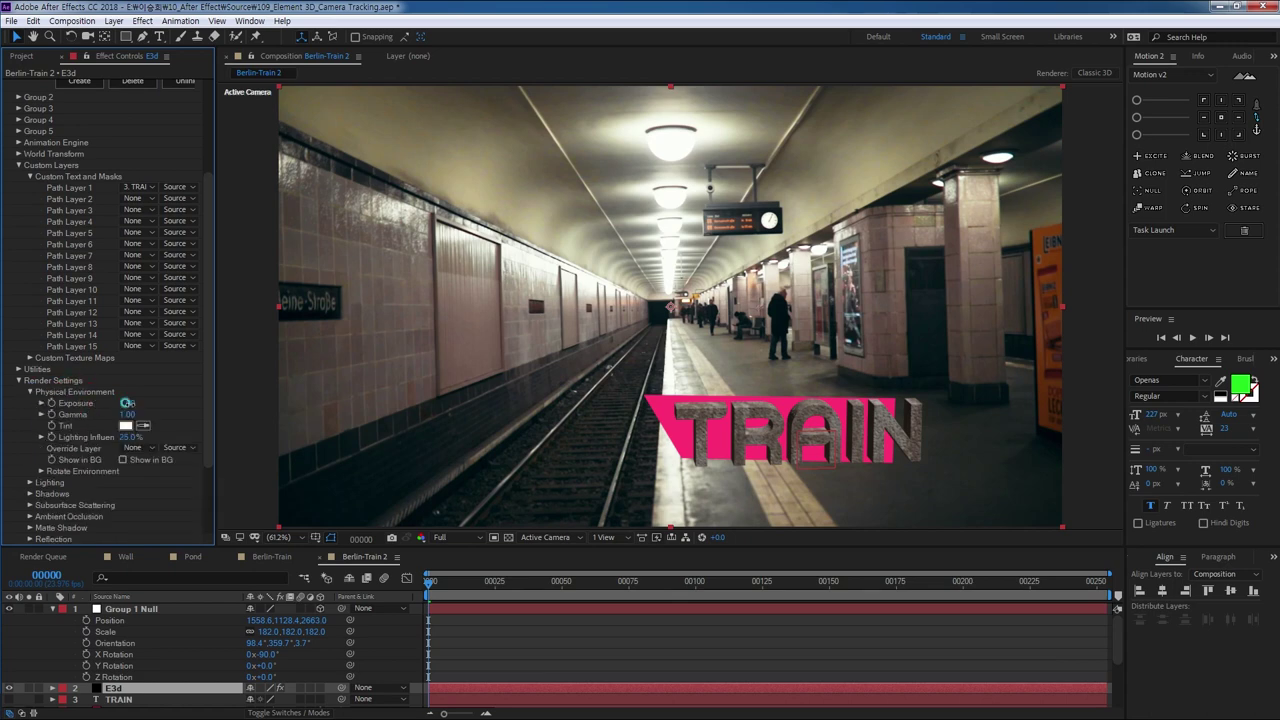
drag(127, 402, 158, 410)
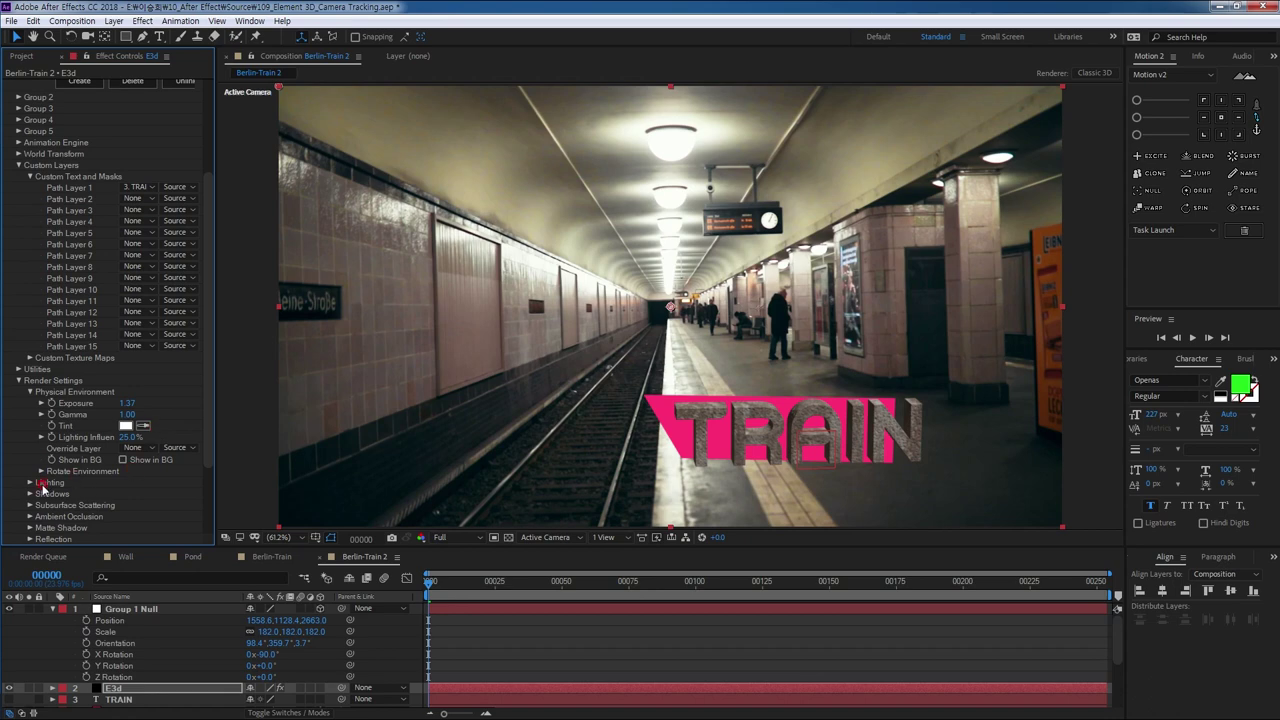
click(30, 517)
scroll(140, 474, down, 5)
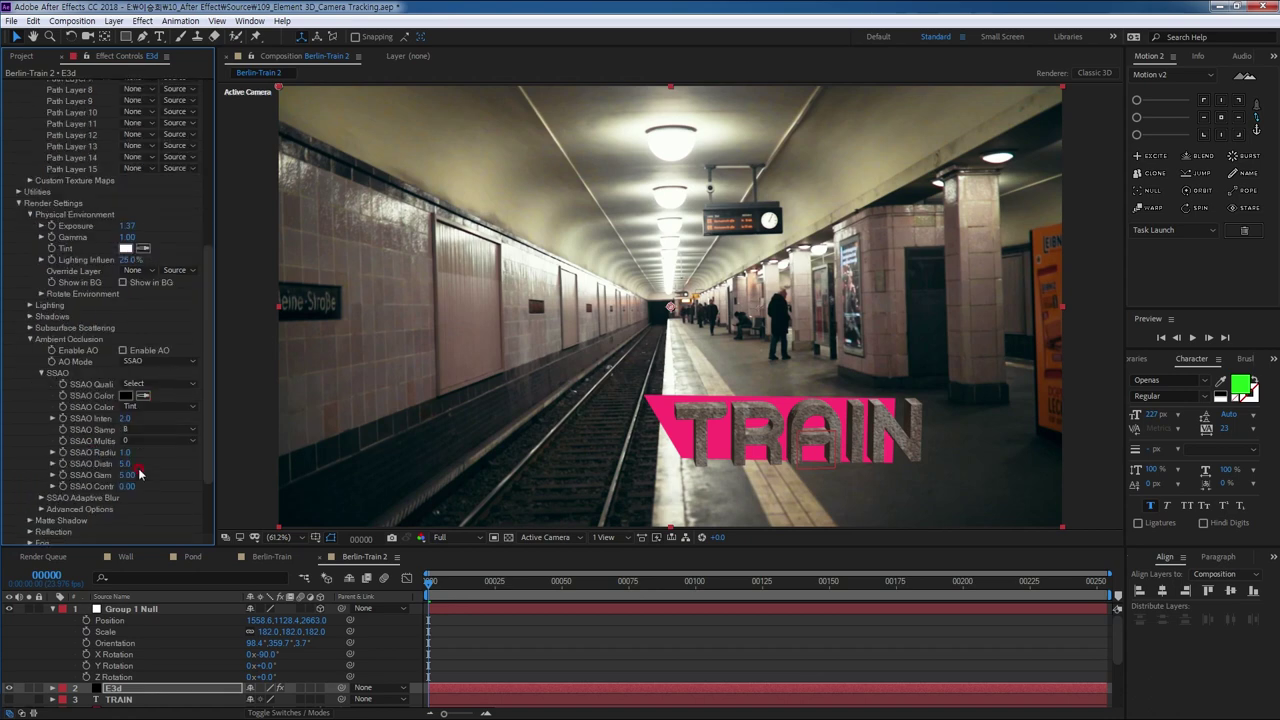
click(121, 351)
drag(124, 418, 145, 417)
drag(145, 417, 178, 409)
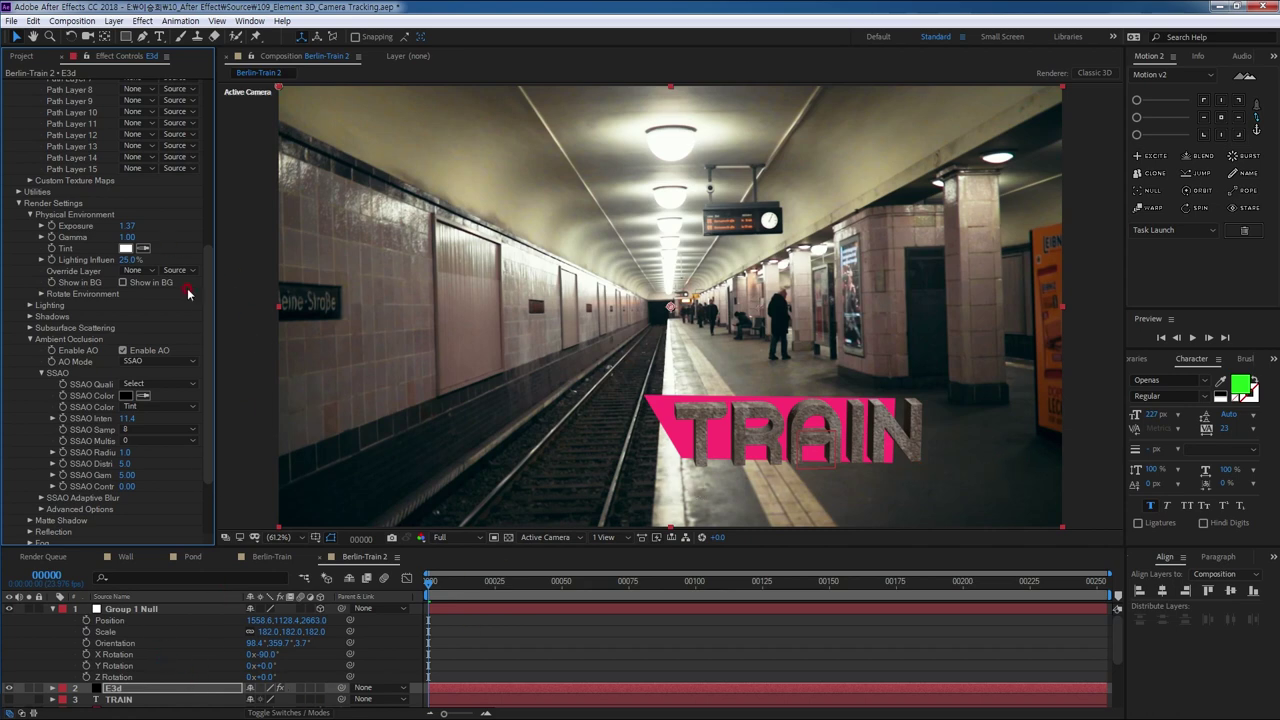
drag(208, 293, 212, 113)
click(80, 112)
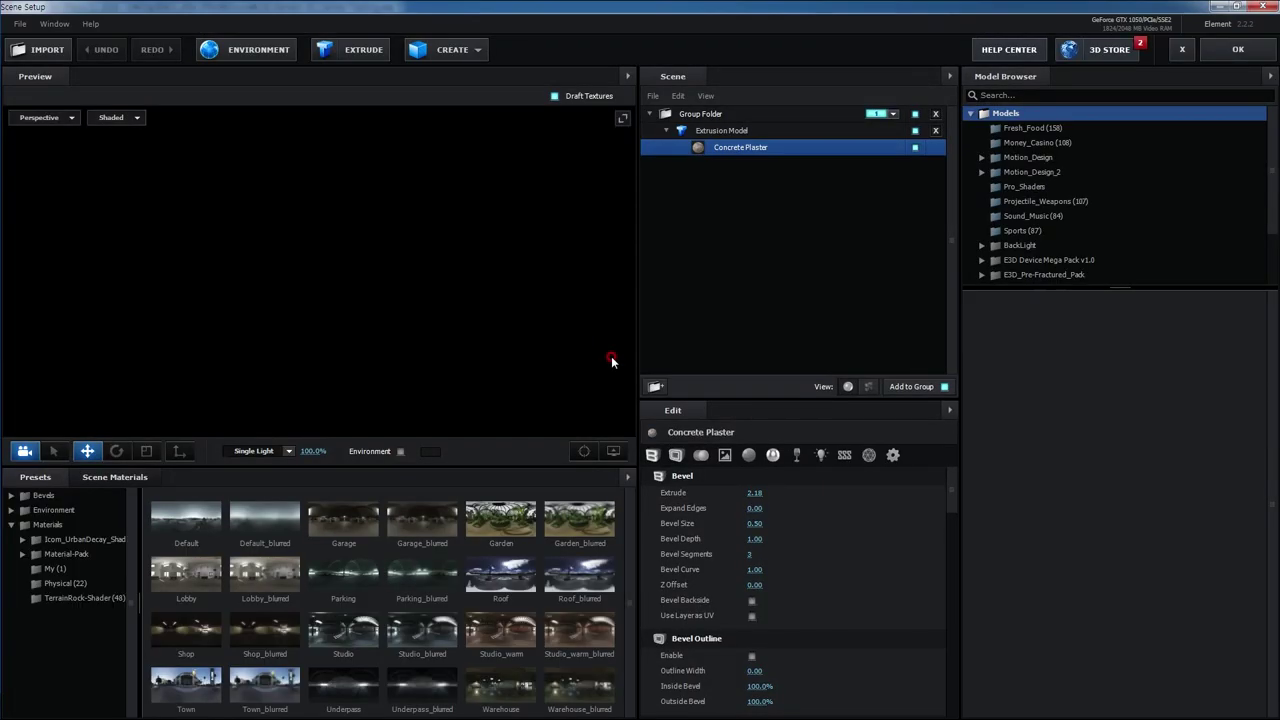
Add a plane model outside the text group, sized 3.72 by 1.55, below the TRAIN letters.
click(450, 49)
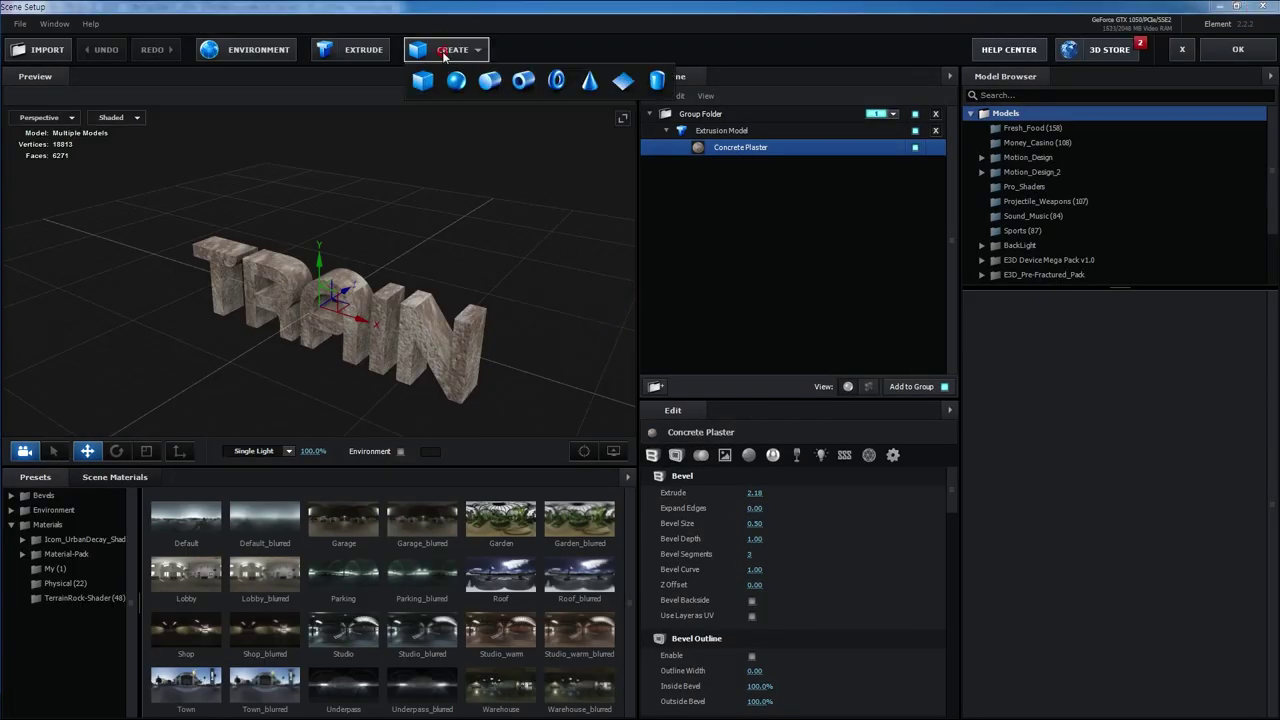
click(623, 80)
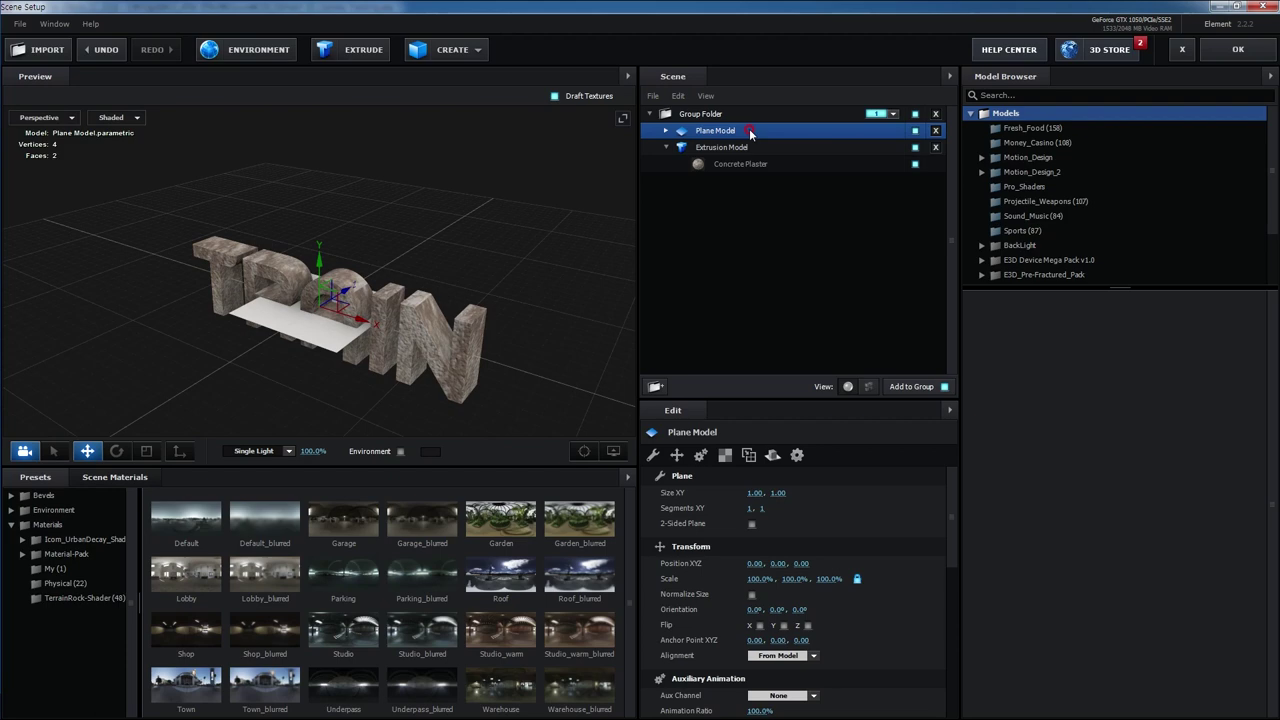
mouse_move(750, 133)
mouse_down()
mouse_move(751, 206)
mouse_move(732, 123)
mouse_up()
drag(334, 268, 354, 338)
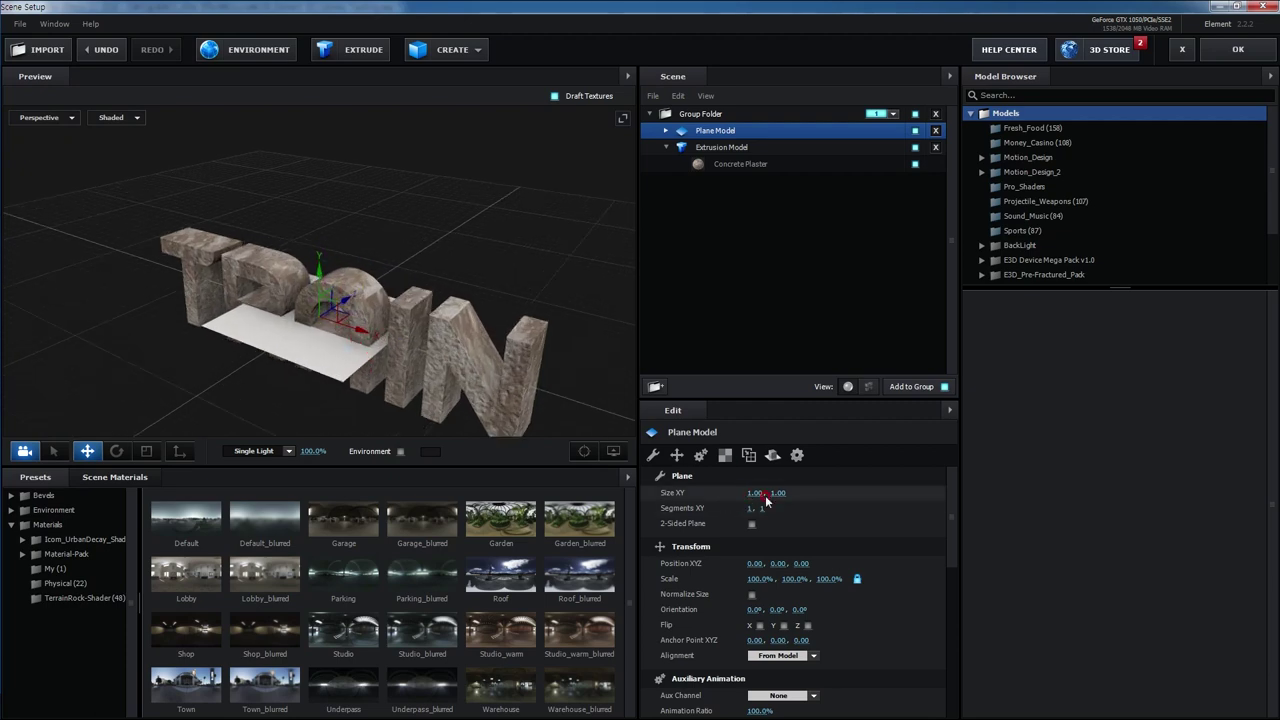
drag(748, 492, 920, 480)
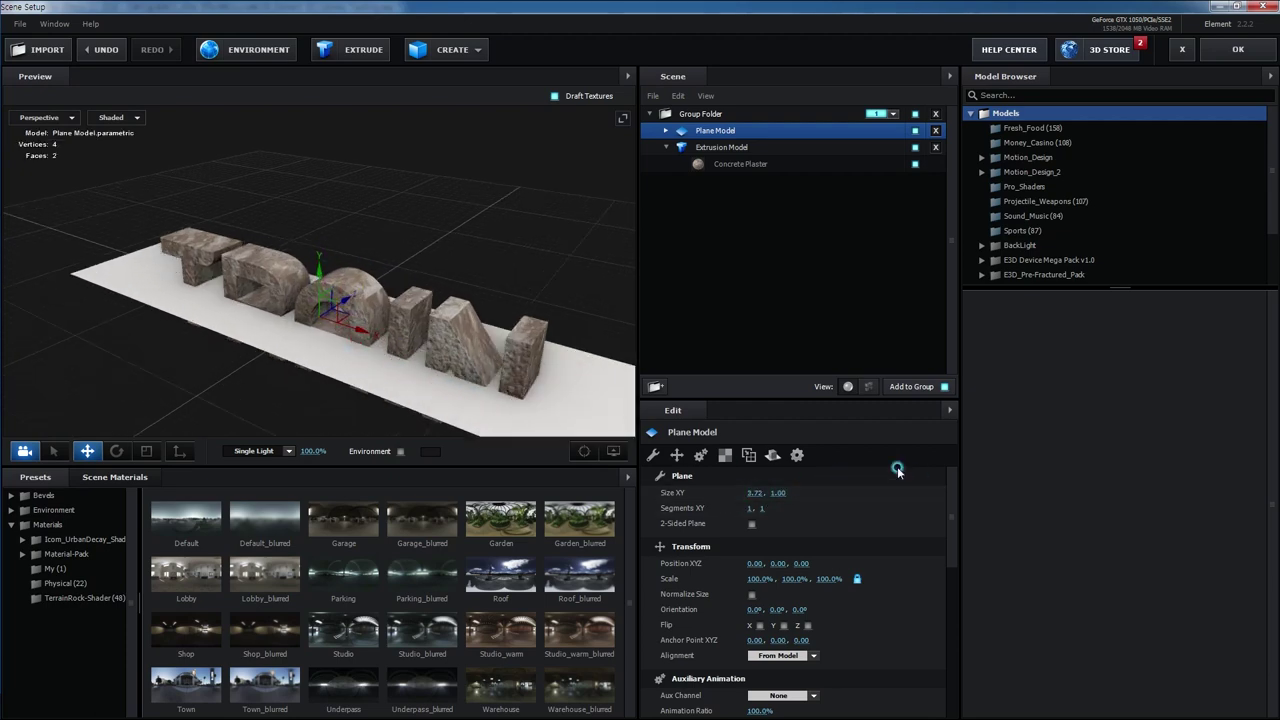
drag(780, 492, 880, 486)
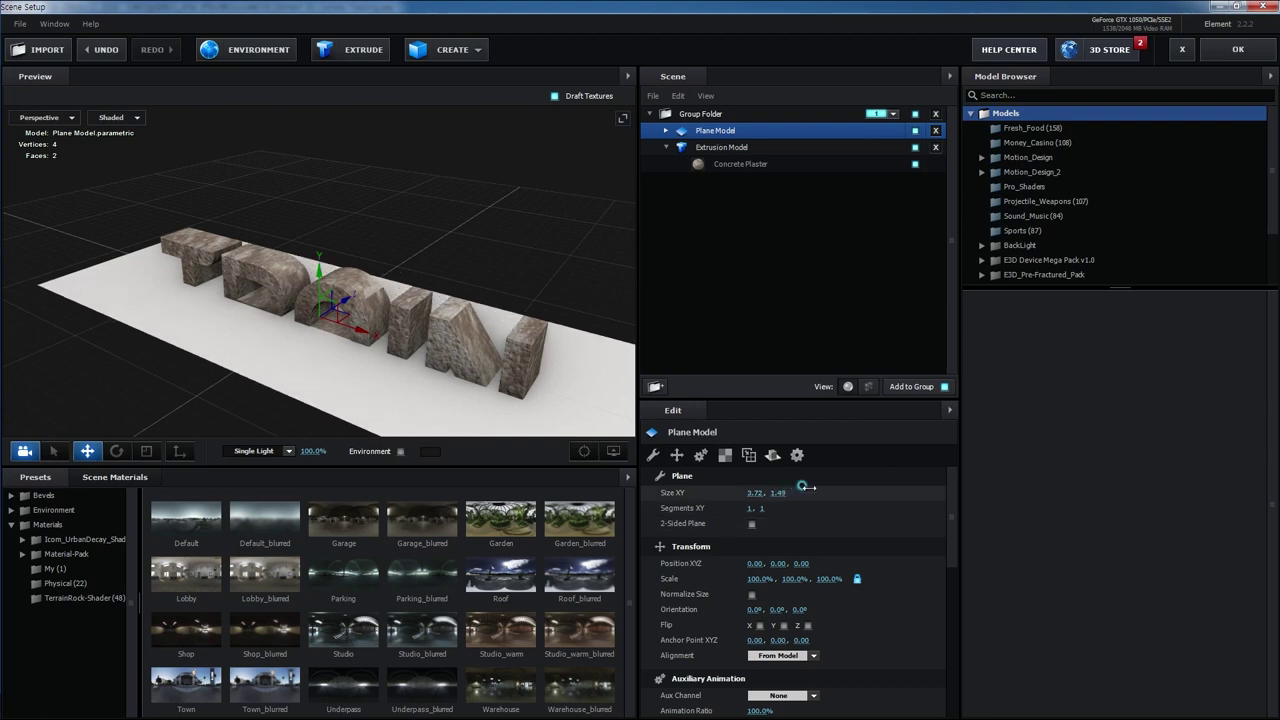
drag(322, 276, 332, 330)
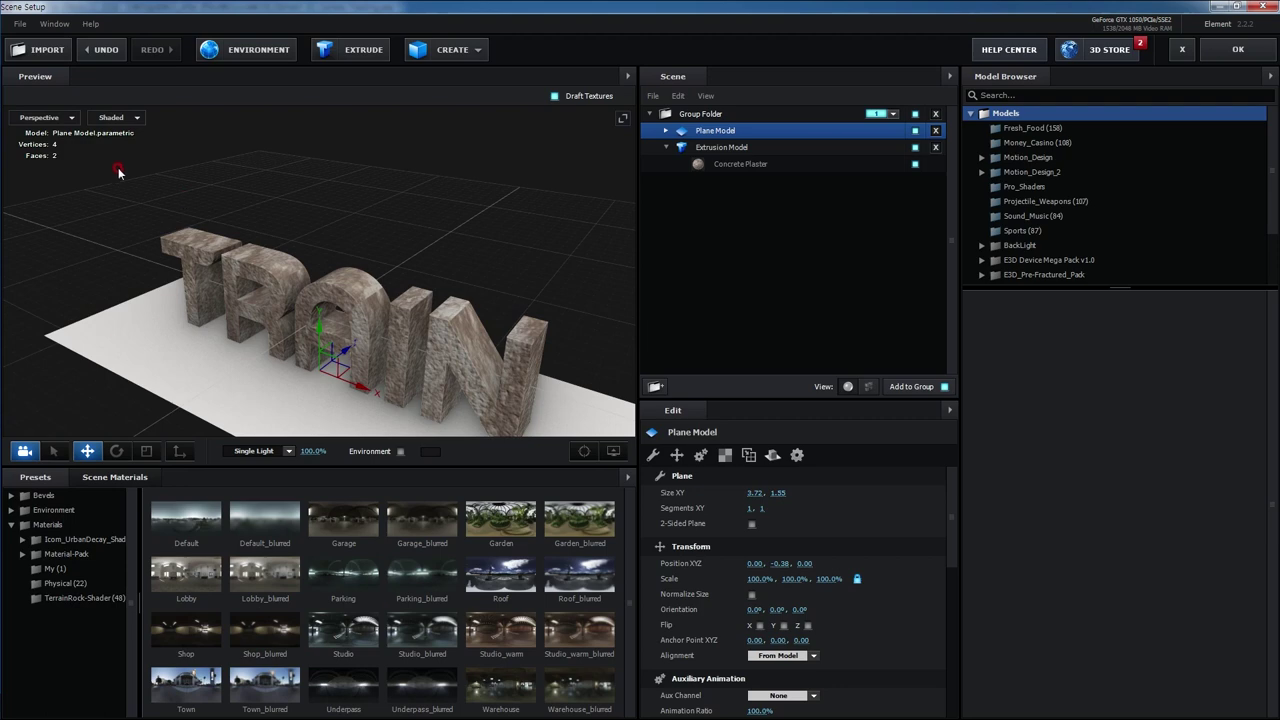
Align the plane with the letters' base, apply Matte_Shadow to it, and close Scene Setup.
click(45, 118)
click(62, 194)
scroll(318, 326, up, 3)
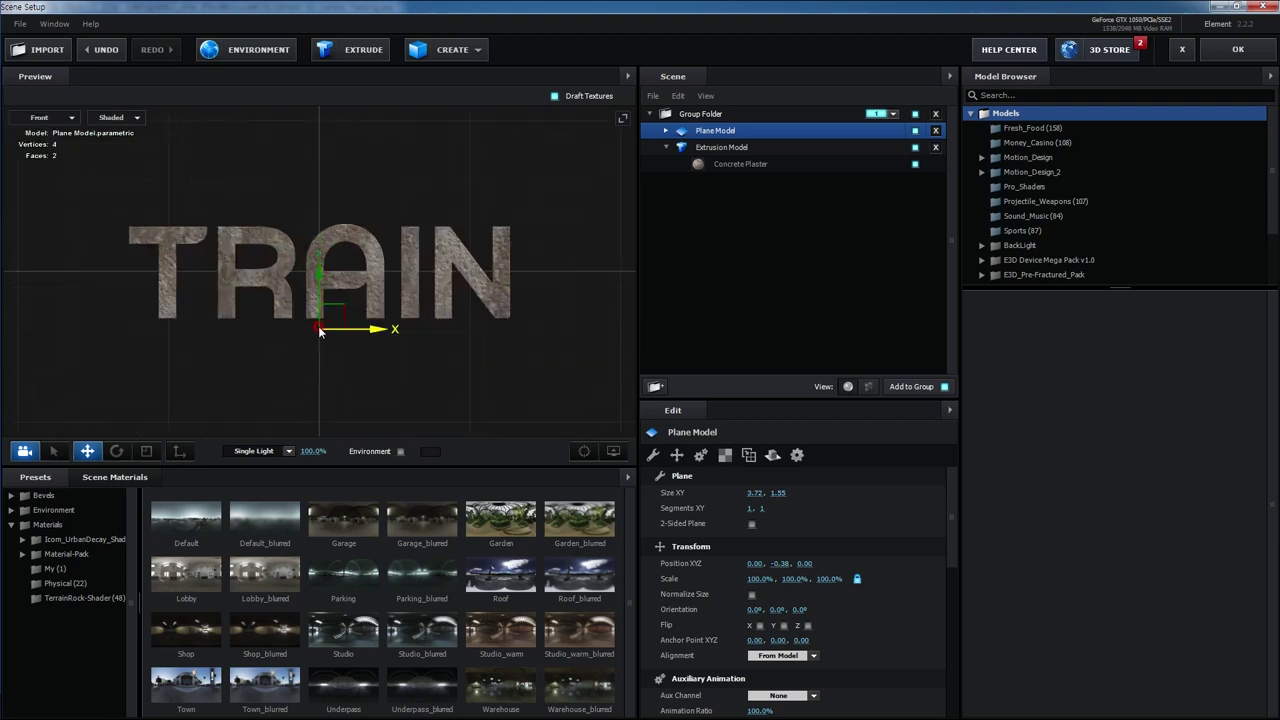
drag(321, 305, 323, 290)
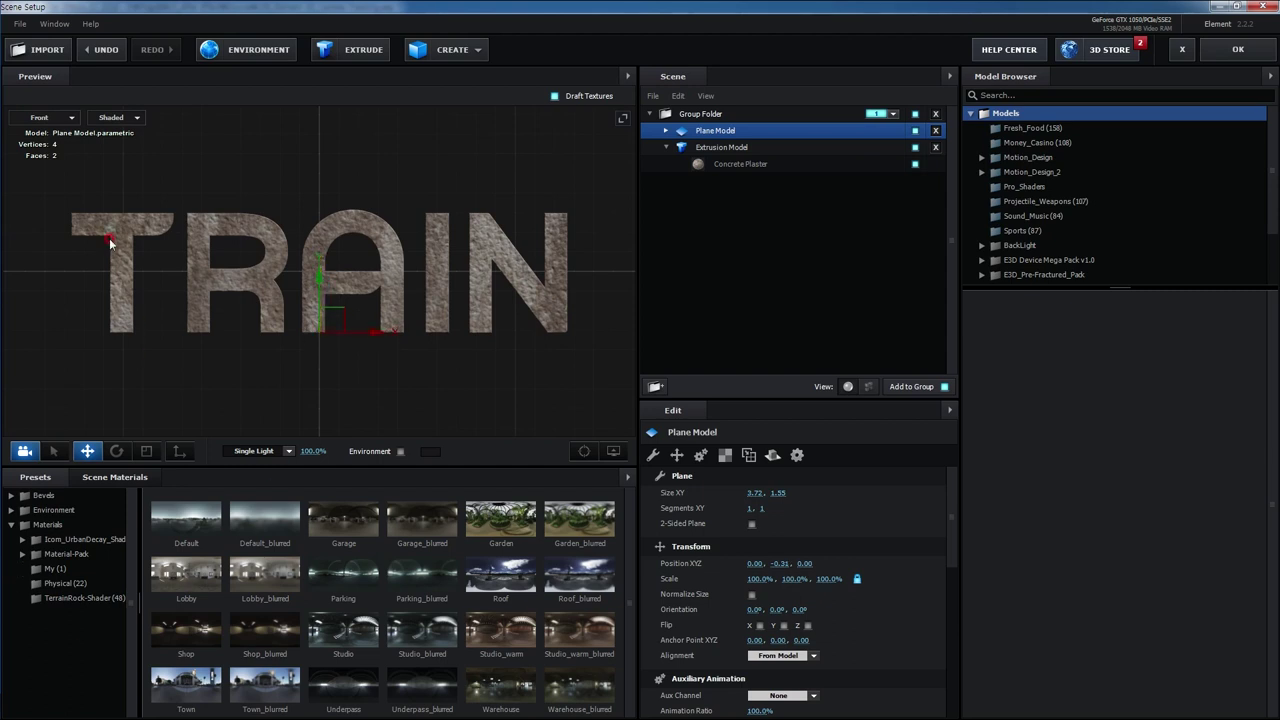
click(50, 117)
click(45, 117)
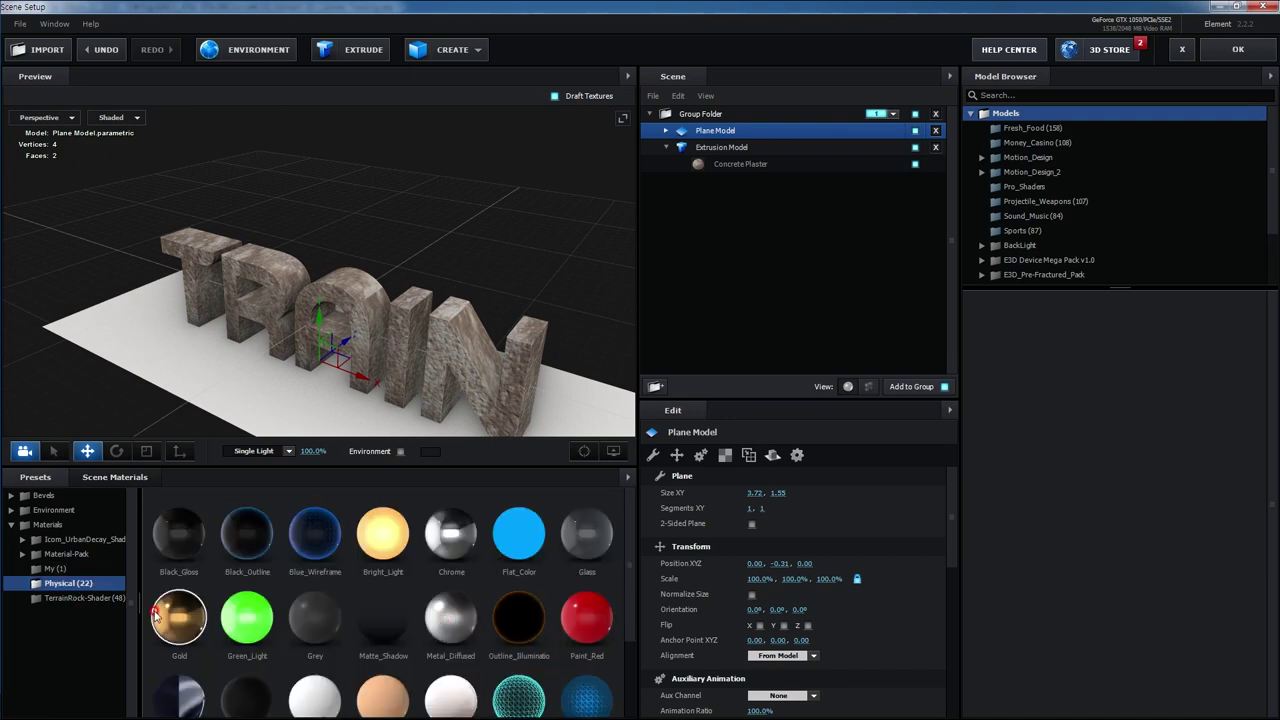
mouse_move(392, 627)
mouse_down()
mouse_move(563, 423)
mouse_move(60, 381)
mouse_up()
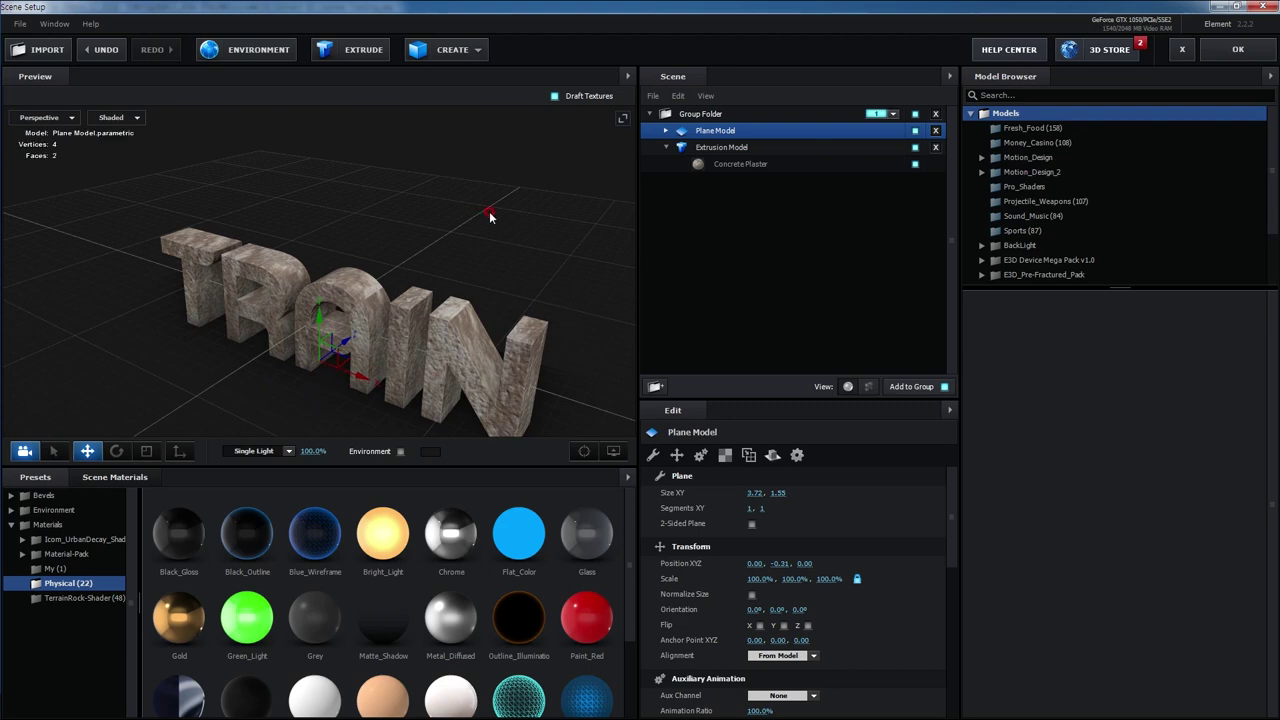
click(1238, 49)
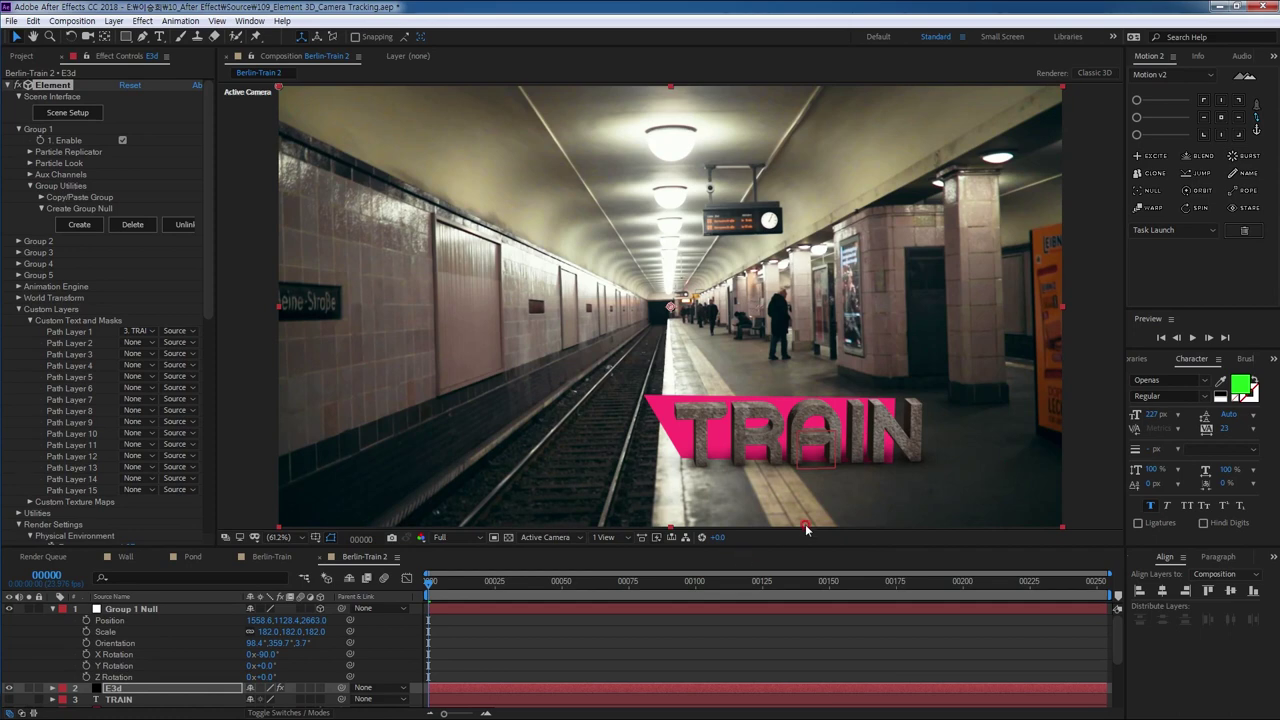
Hide the pink Track Solid 1 layer.
click(128, 700)
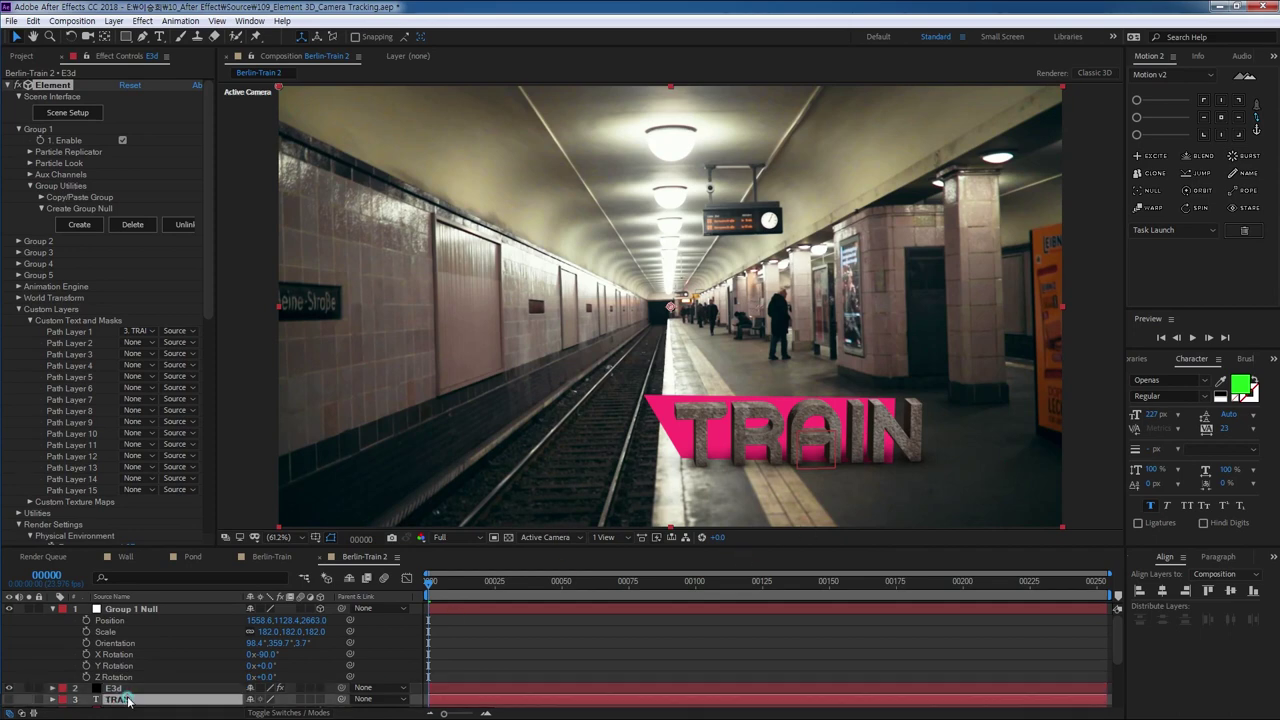
scroll(135, 660, down, 3)
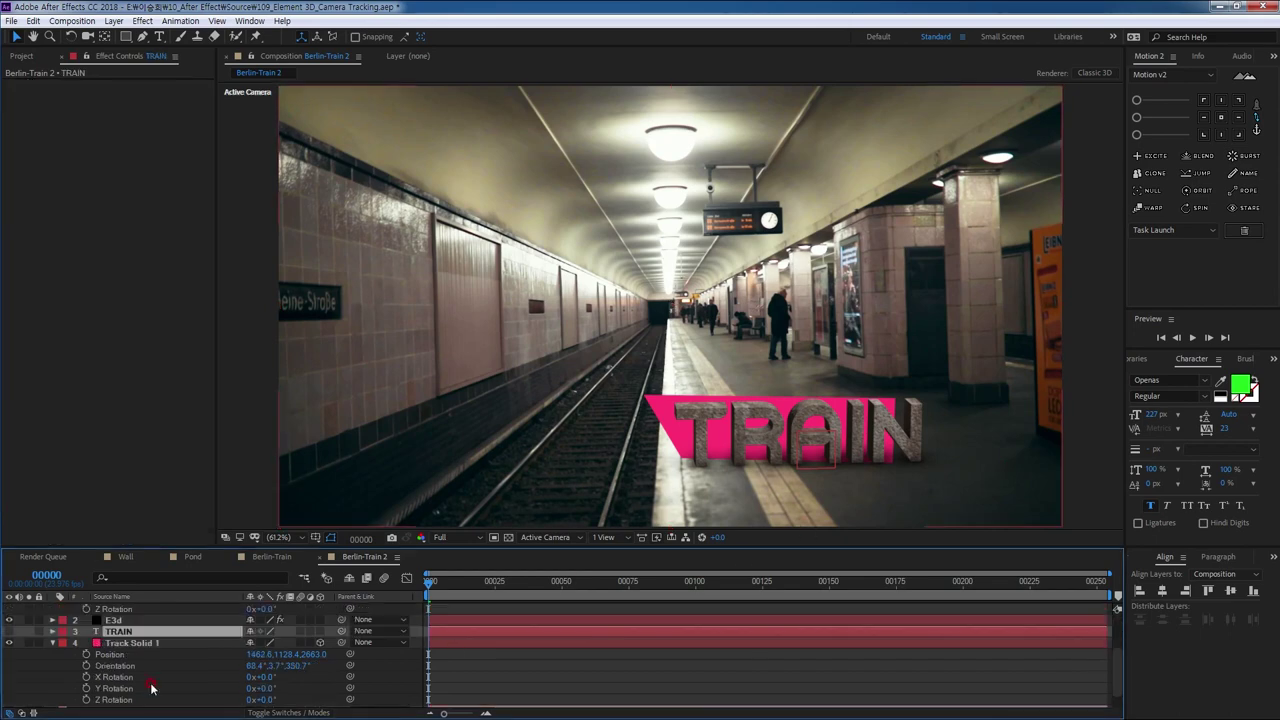
click(10, 643)
scroll(155, 613, up, 3)
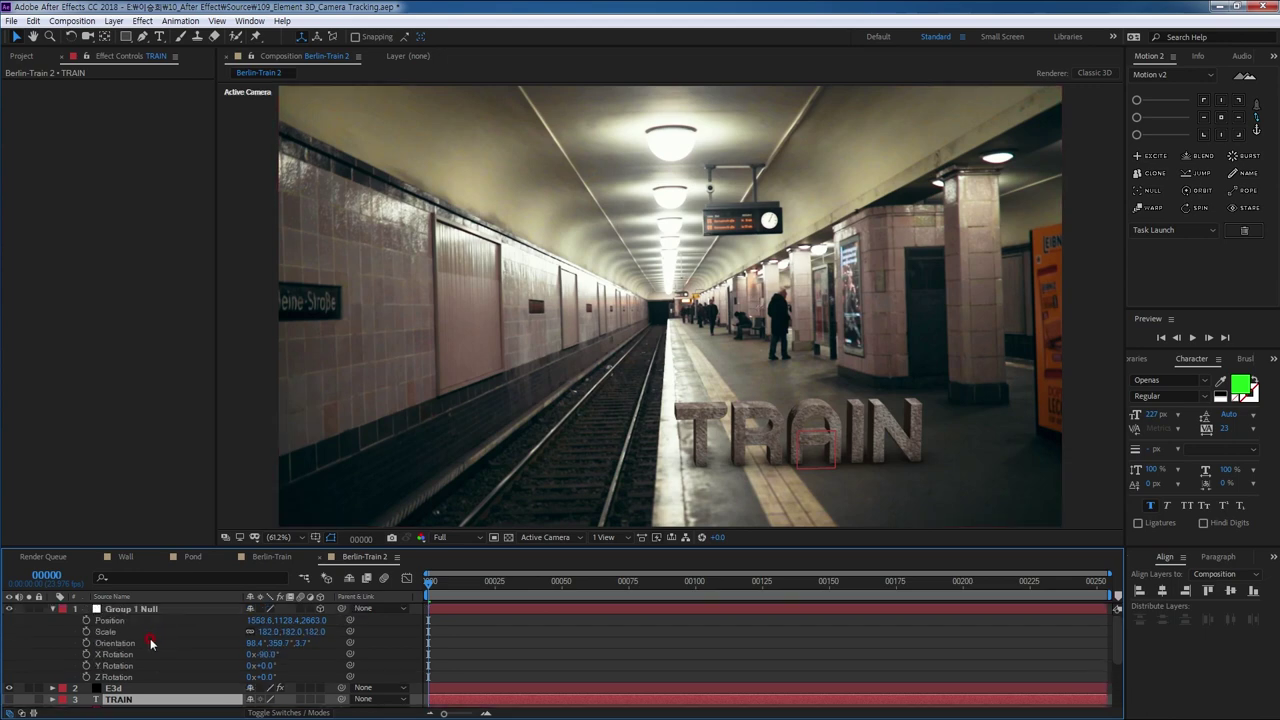
Preview the tracked TRAIN text with Group 1 Null selected, then create a parallel light.
click(134, 610)
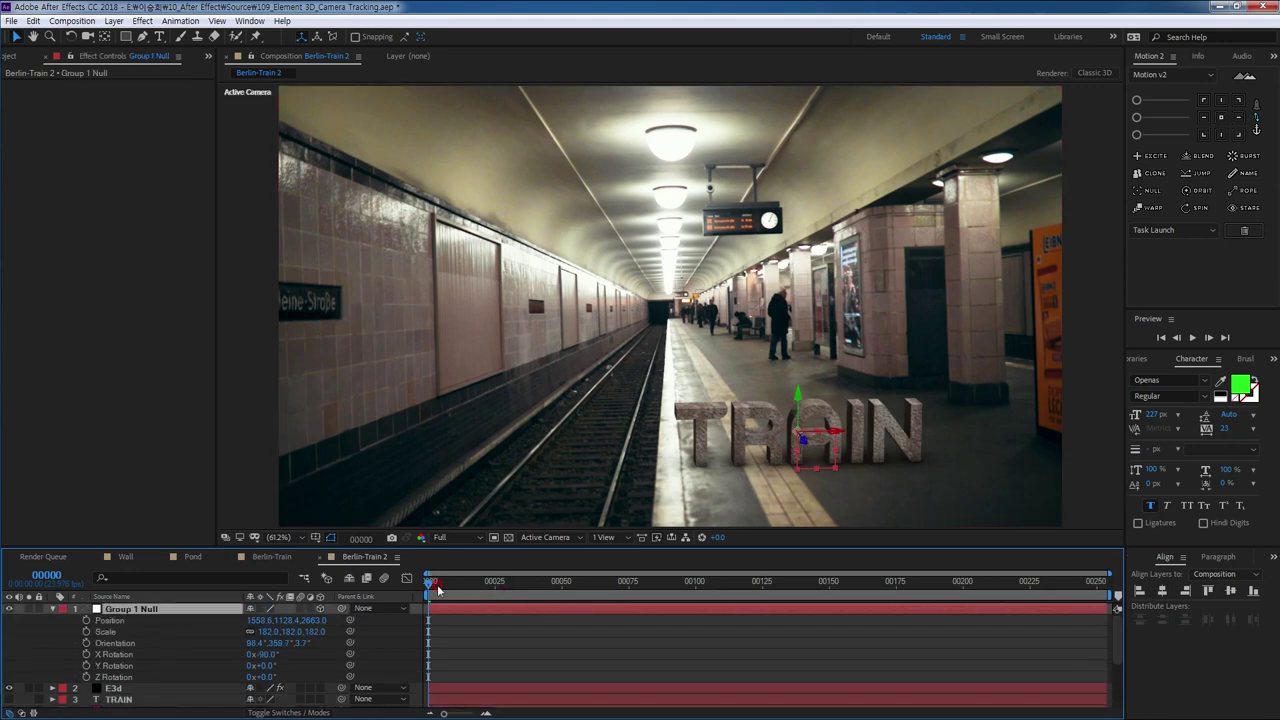
key(space)
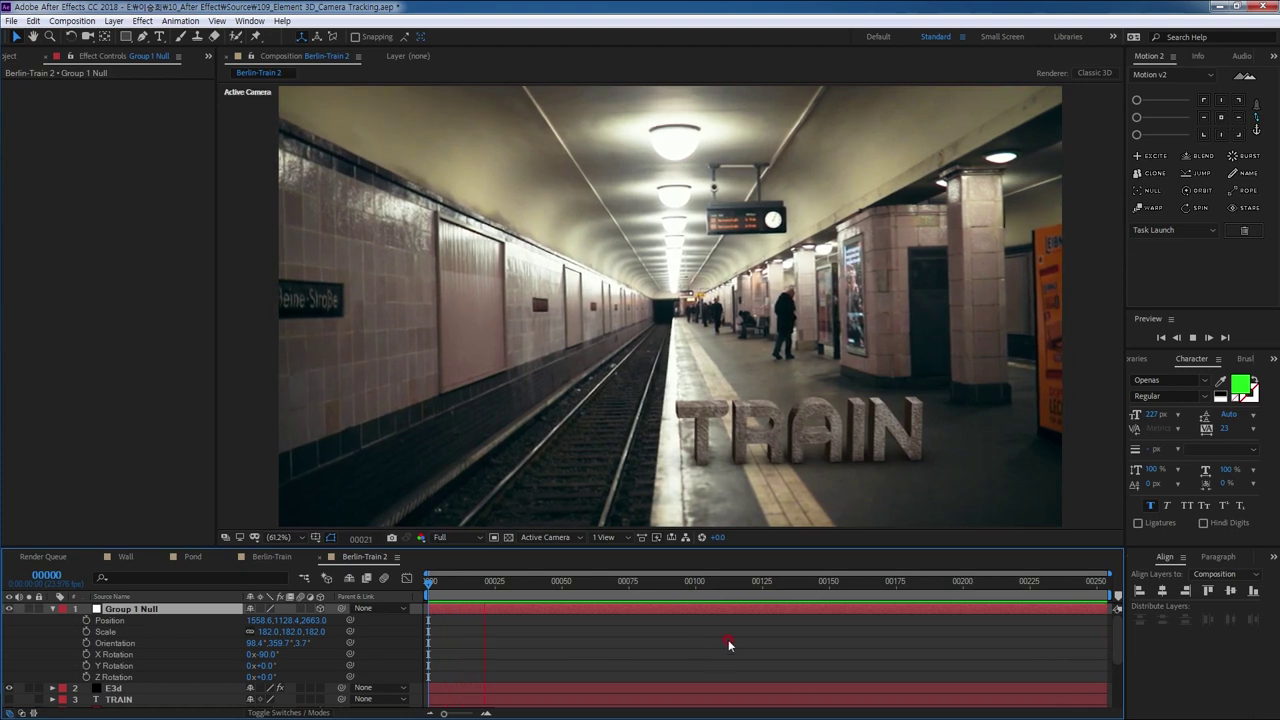
key(space)
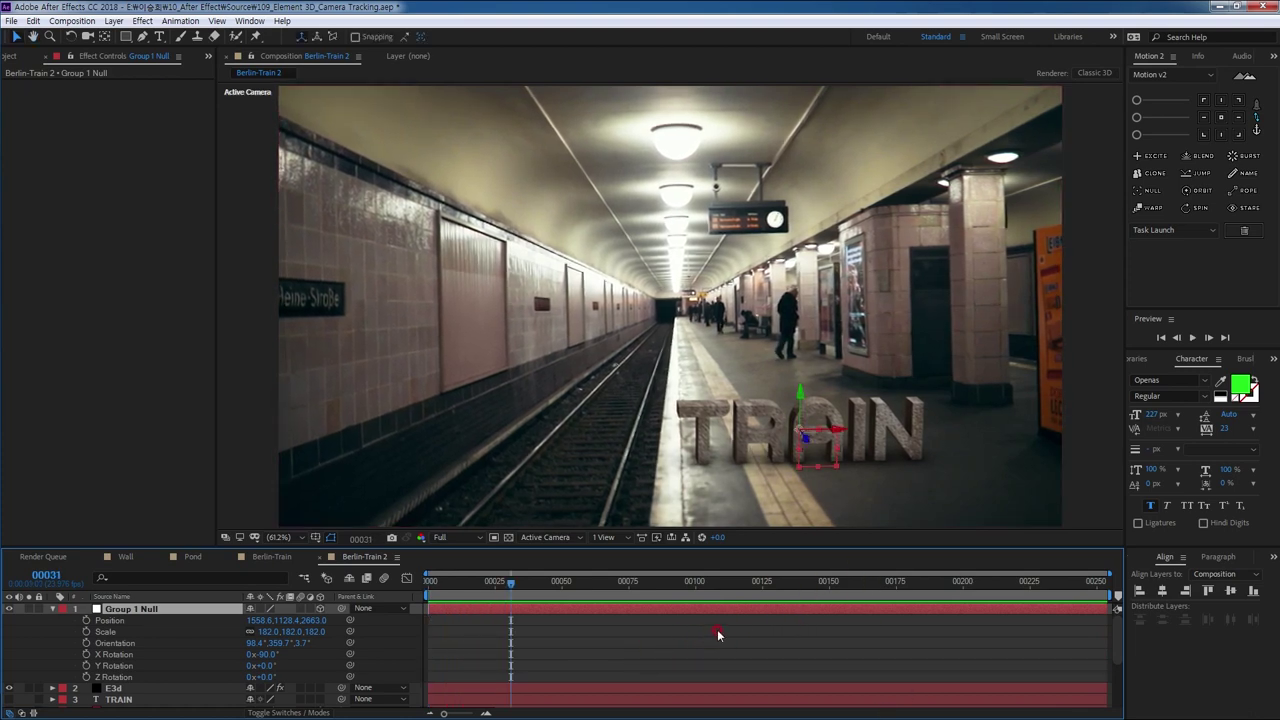
key(ctrl+alt+shift+l)
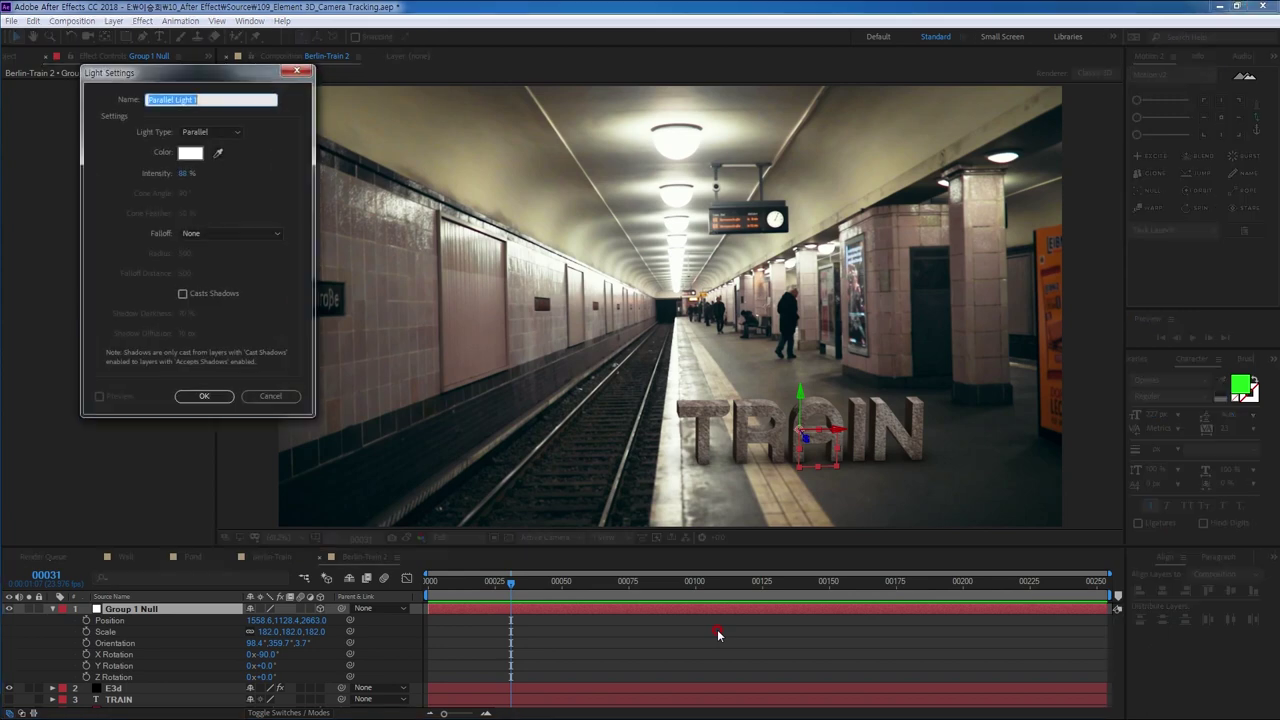
click(204, 396)
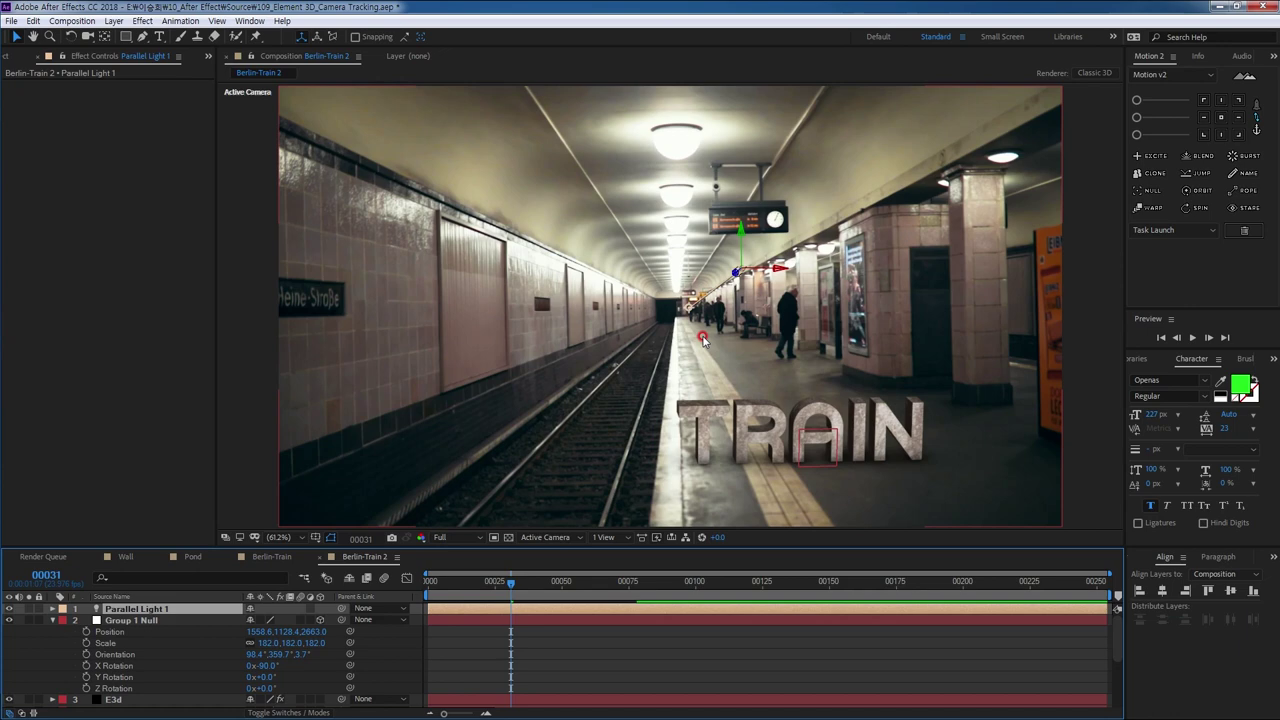
Aim Parallel Light 1 at TRAIN and position it at 1076, 460, -2277.7.
drag(690, 308, 780, 410)
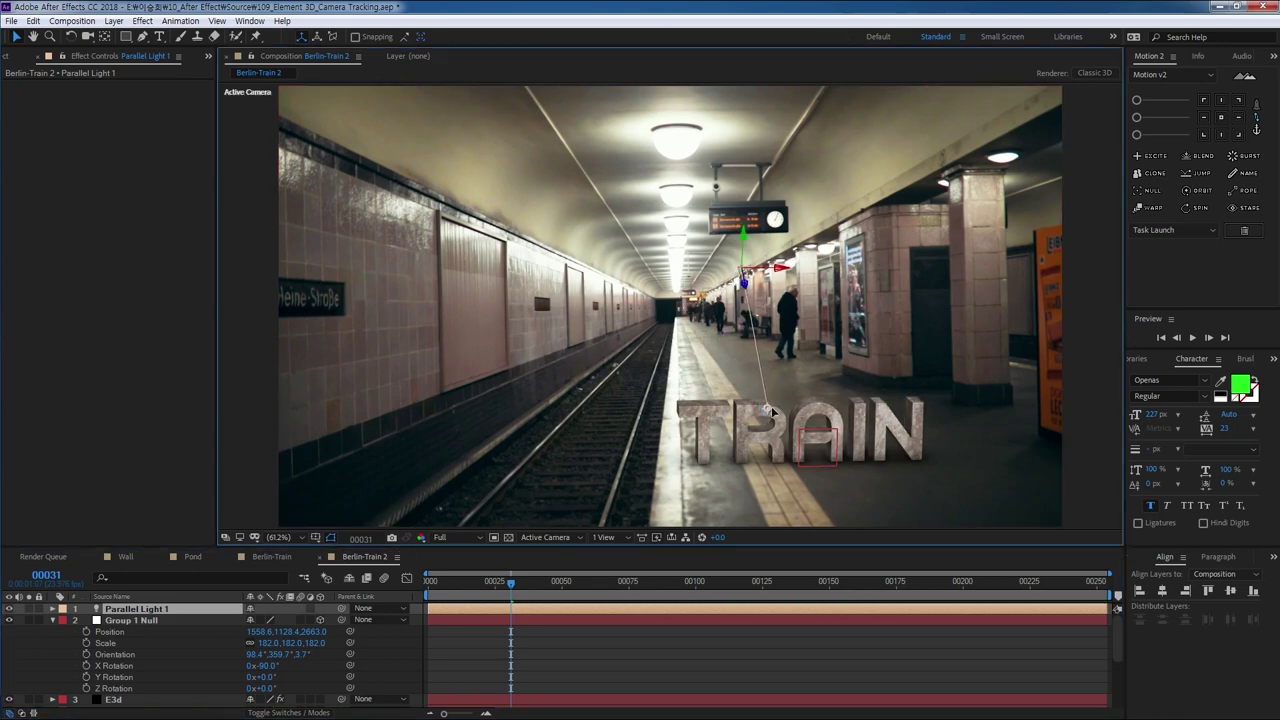
click(197, 610)
key(p)
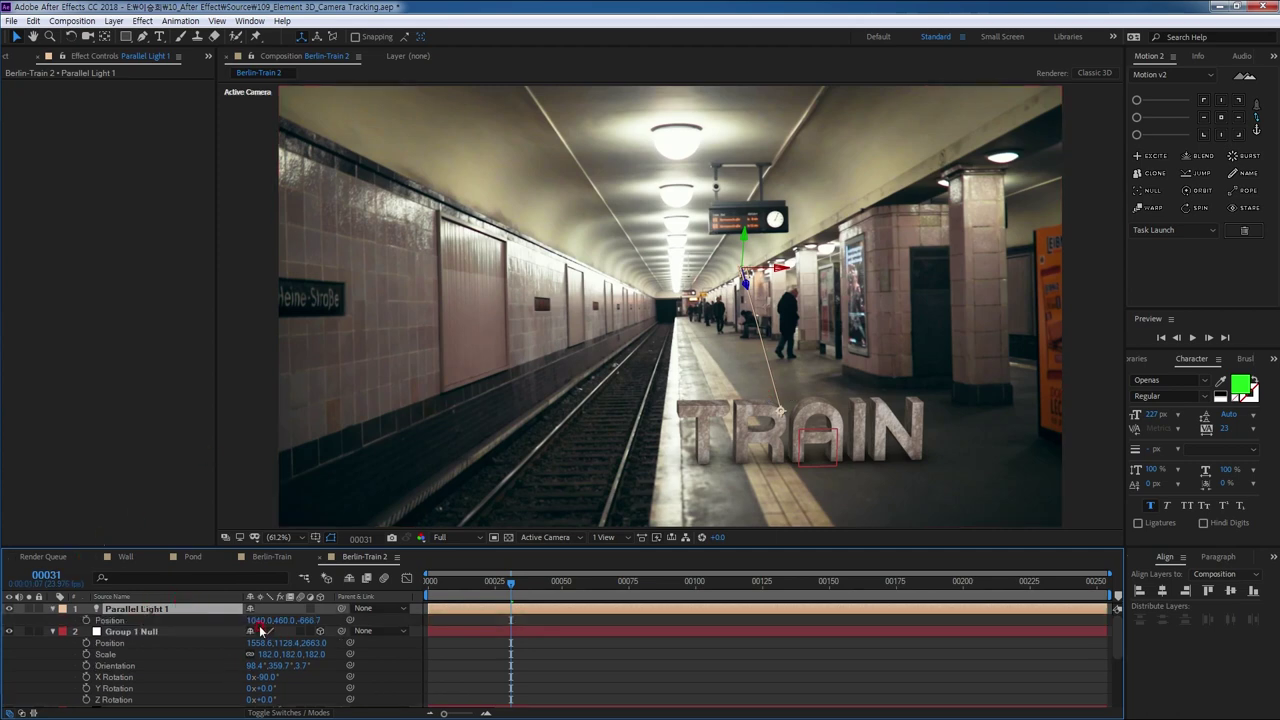
drag(255, 620, 290, 630)
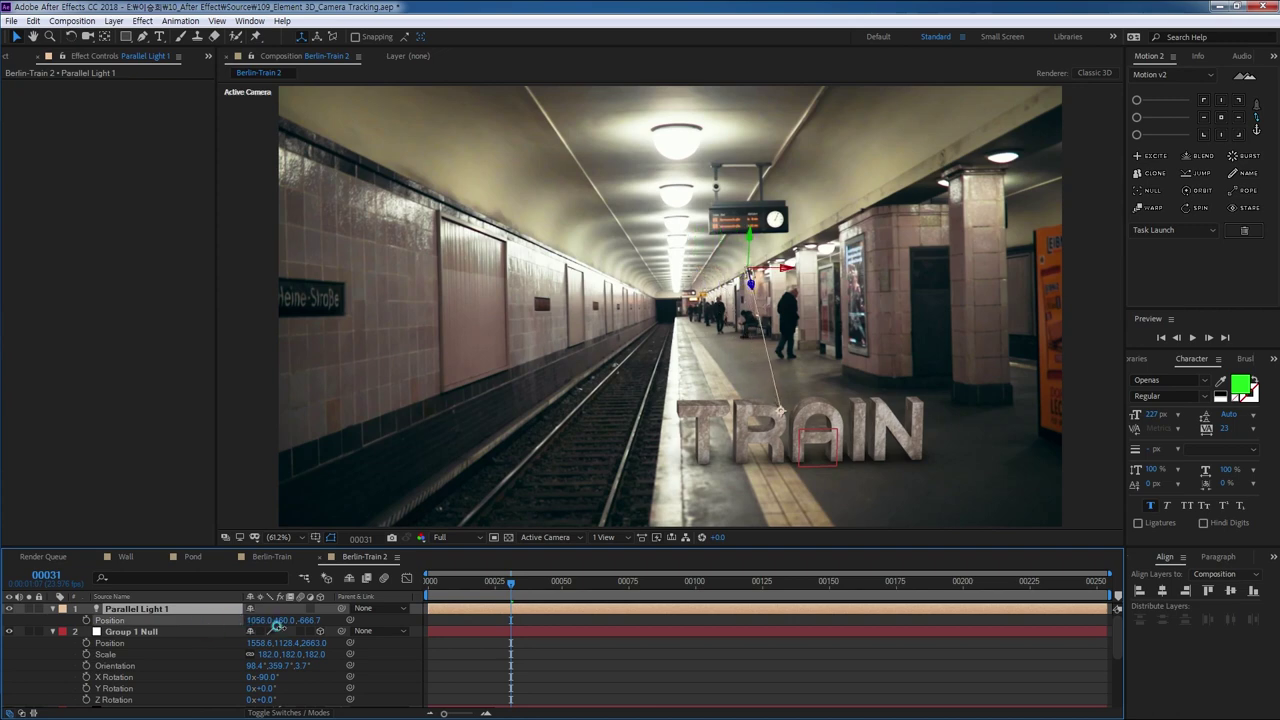
mouse_move(312, 620)
mouse_down()
mouse_move(426, 612)
mouse_move(171, 623)
mouse_up()
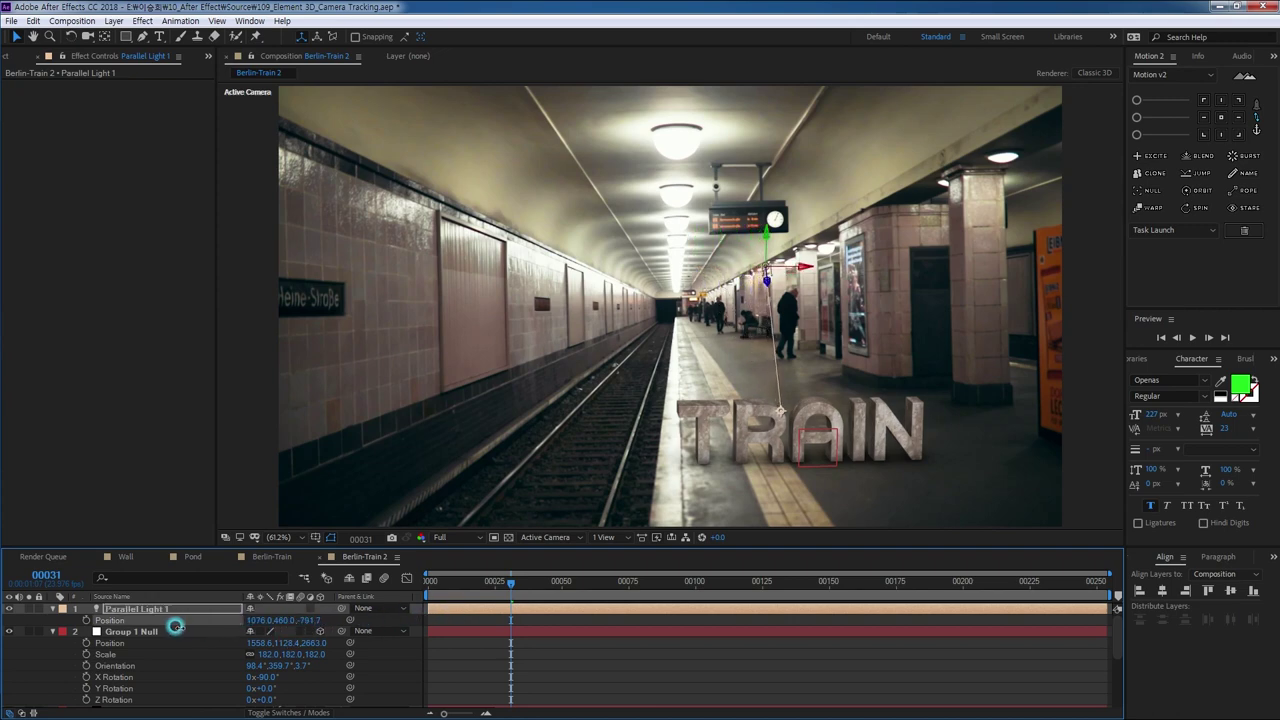
drag(842, 250, 1018, 208)
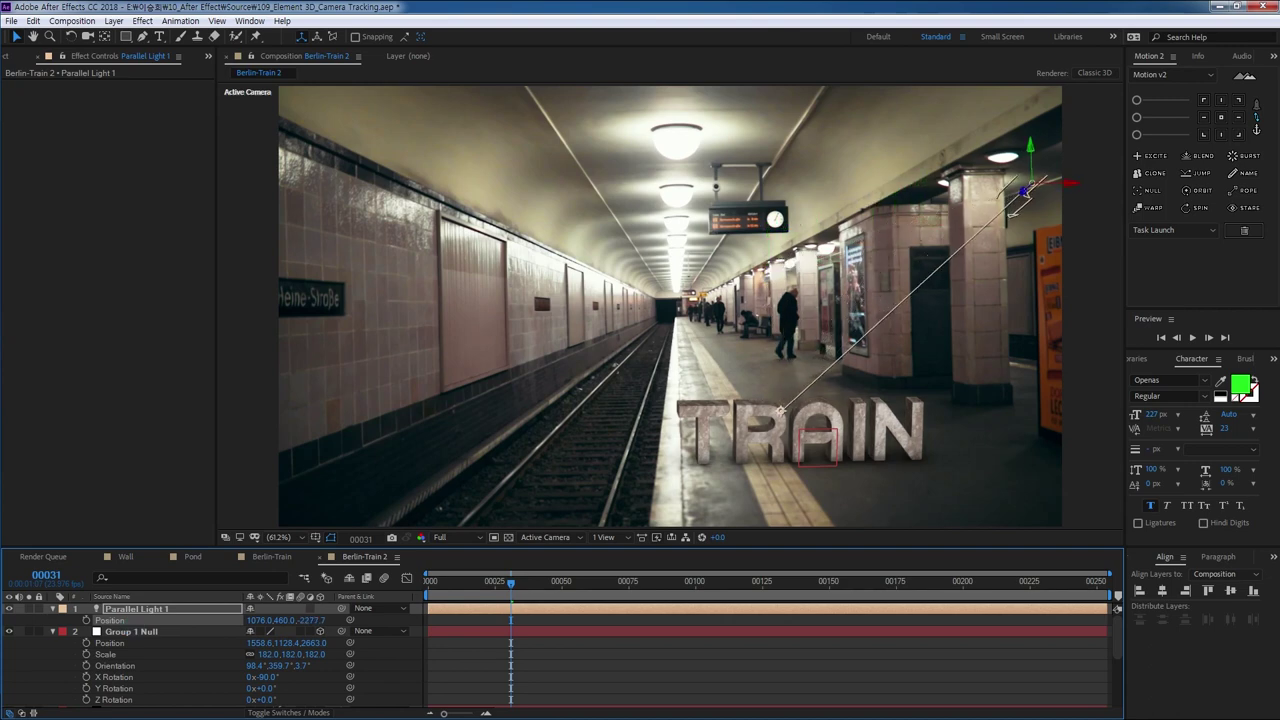
mouse_move(514, 589)
mouse_down()
mouse_move(706, 602)
mouse_move(365, 592)
mouse_up()
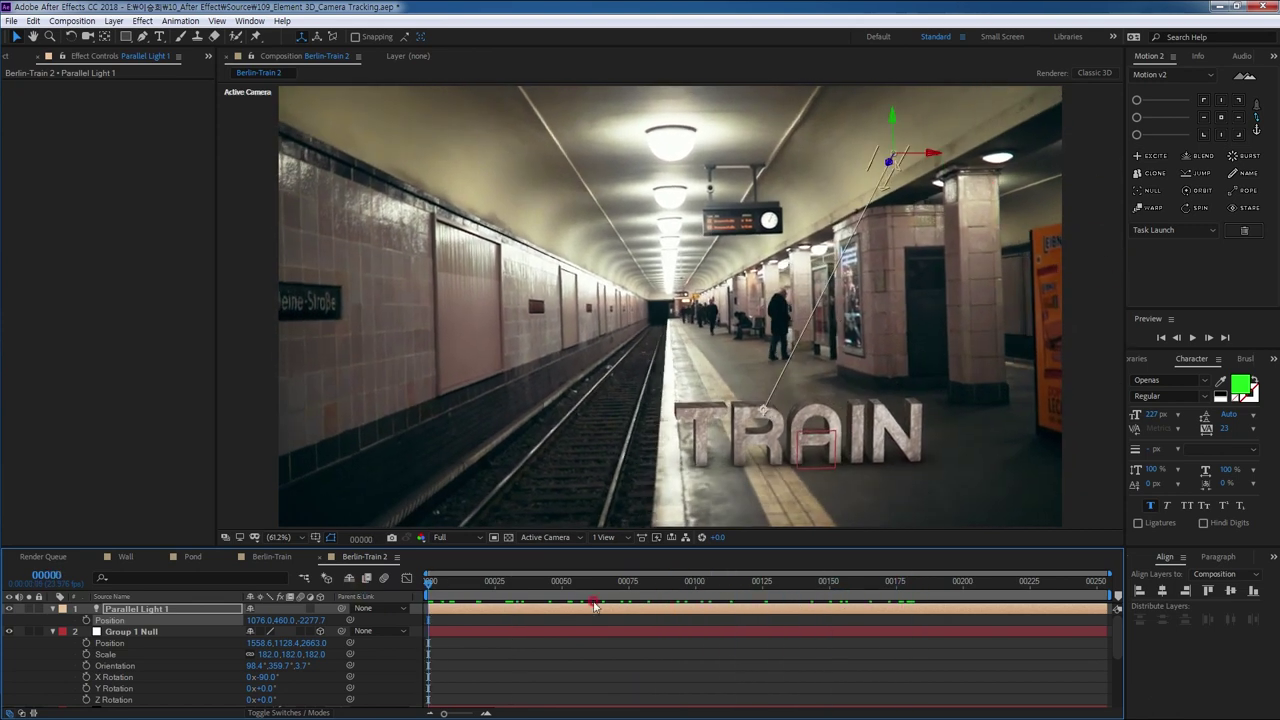
Set Parallel Light 1 intensity to 158% and check the lighting at frame 49.
double_click(140, 609)
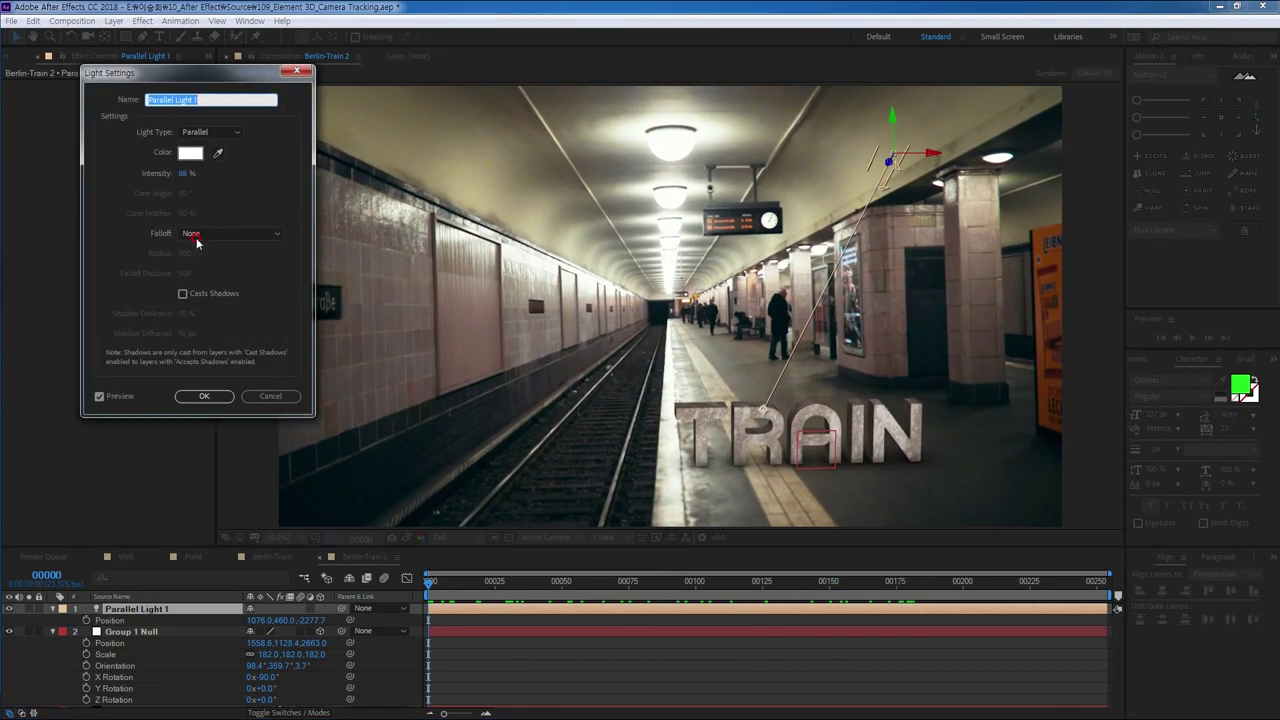
drag(183, 174, 212, 168)
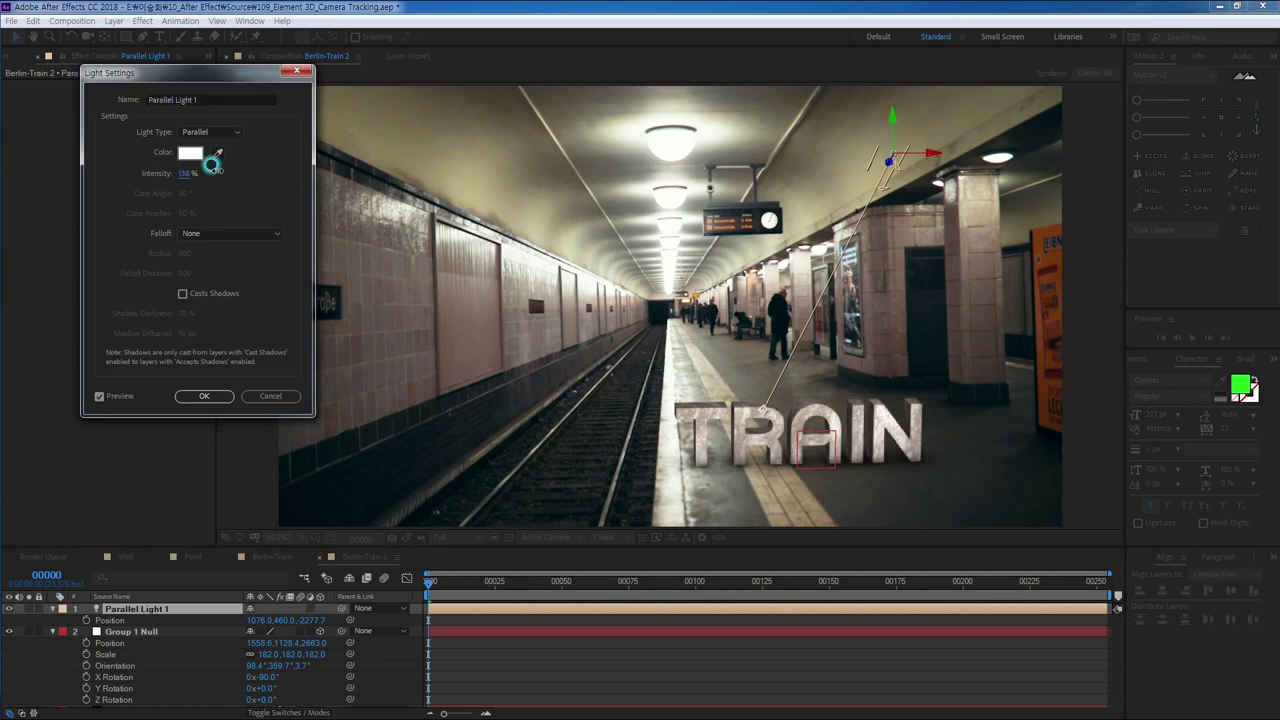
click(204, 396)
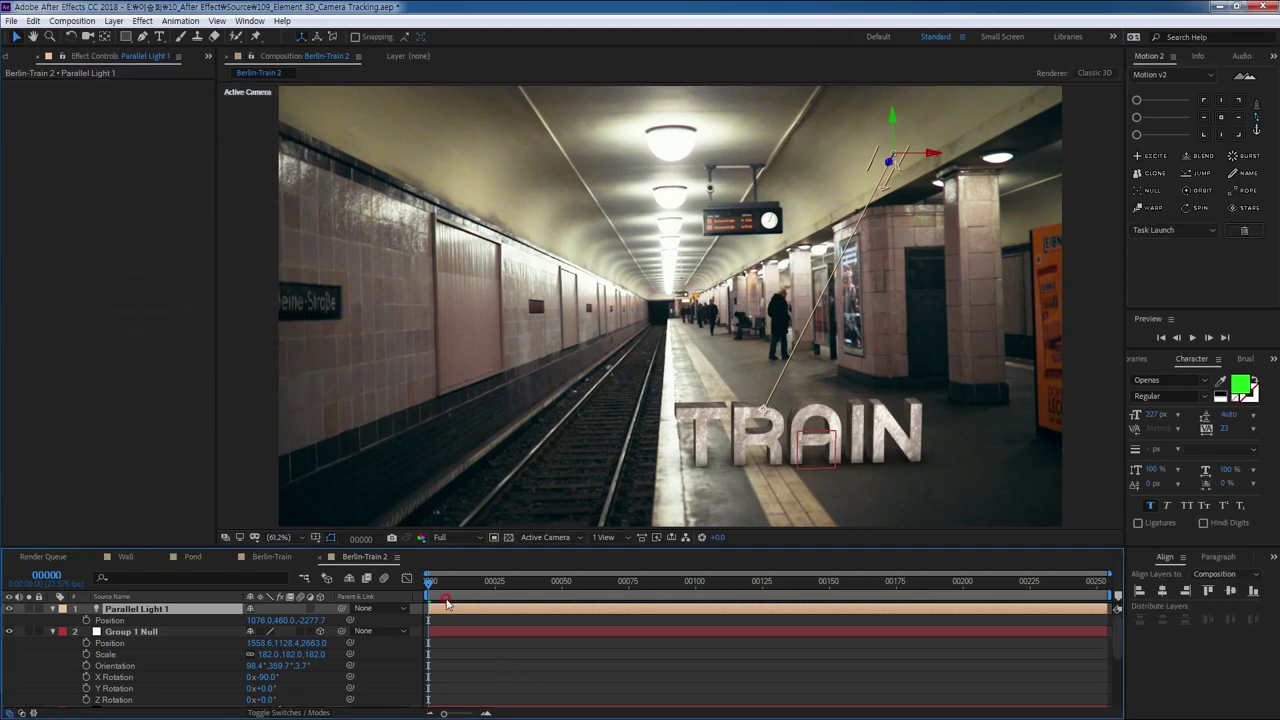
mouse_move(429, 582)
mouse_down()
mouse_move(567, 600)
mouse_move(391, 616)
mouse_up()
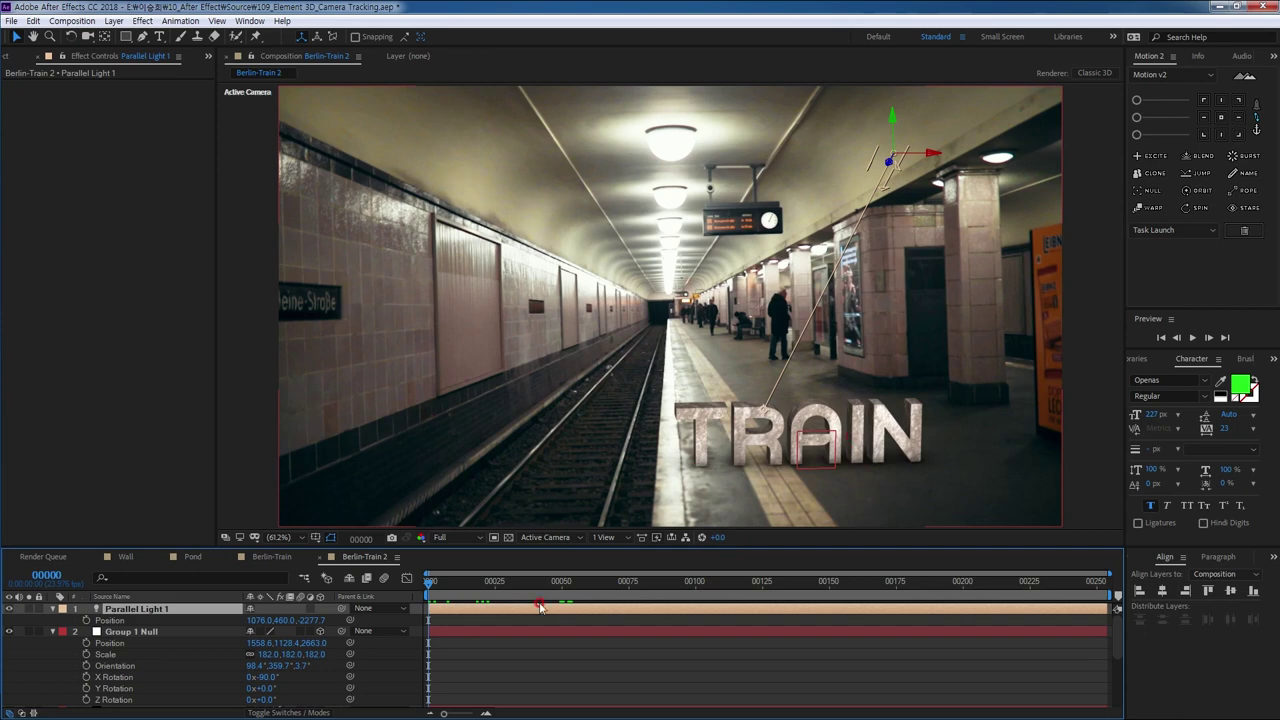
scroll(177, 677, down, 3)
Set E3d SSAO Intensity to 14.7, Samples to 16, Multisample to 2, then preview.
click(128, 610)
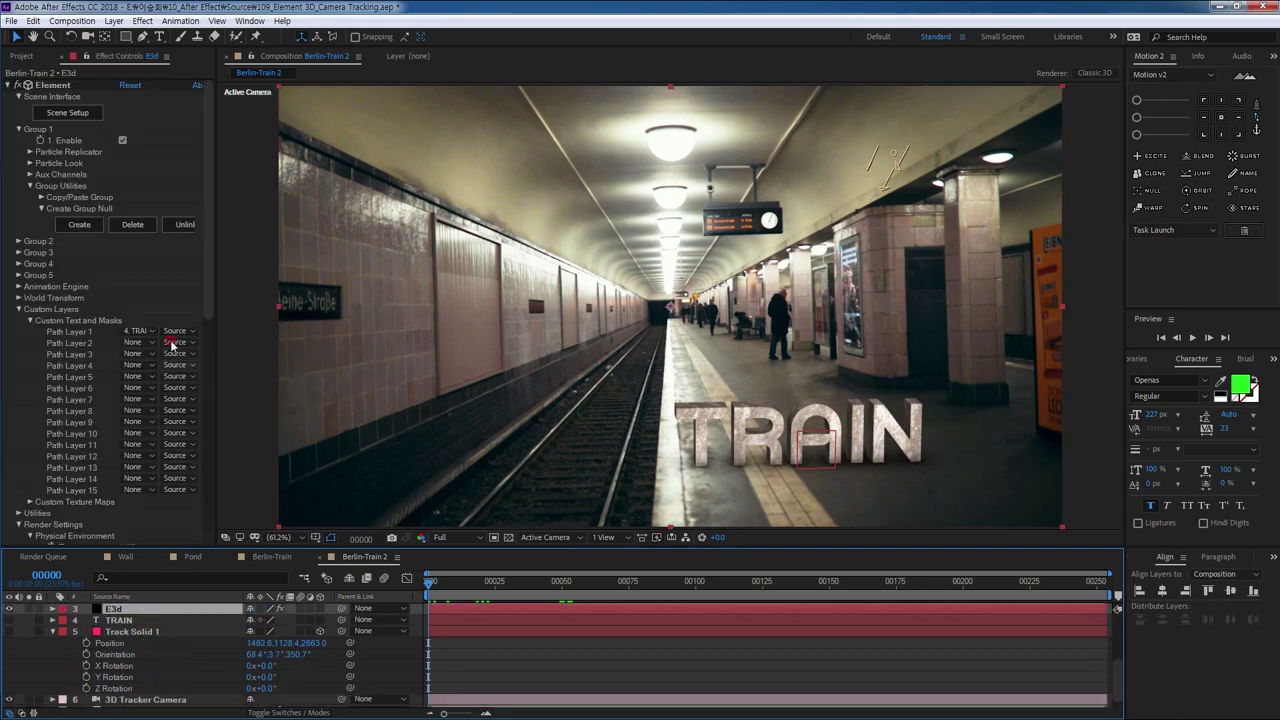
drag(209, 280, 236, 474)
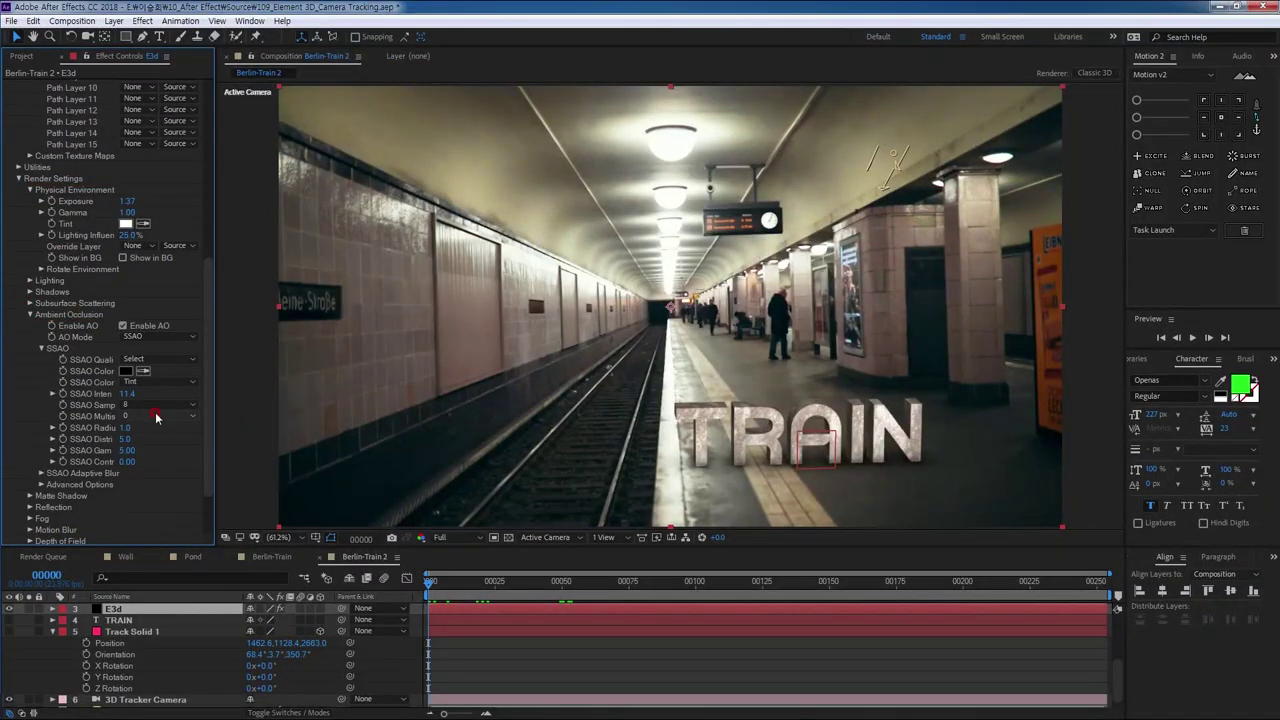
drag(127, 394, 148, 394)
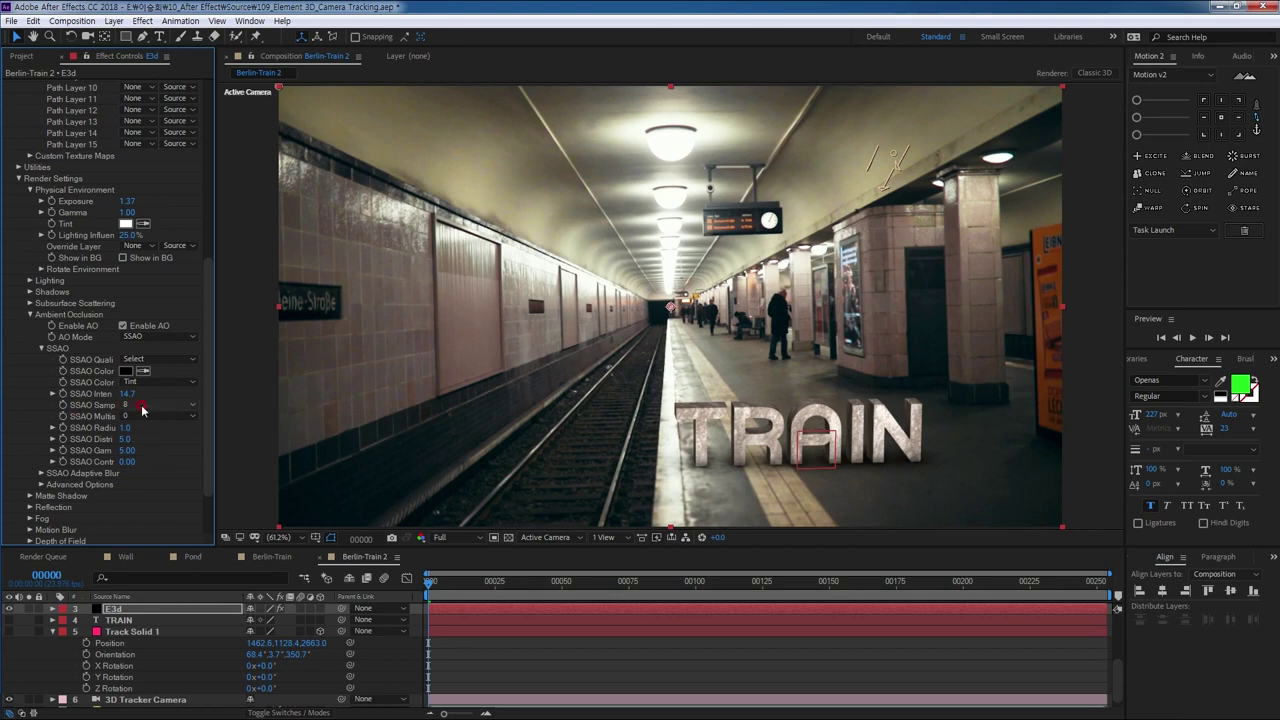
drag(214, 394, 243, 394)
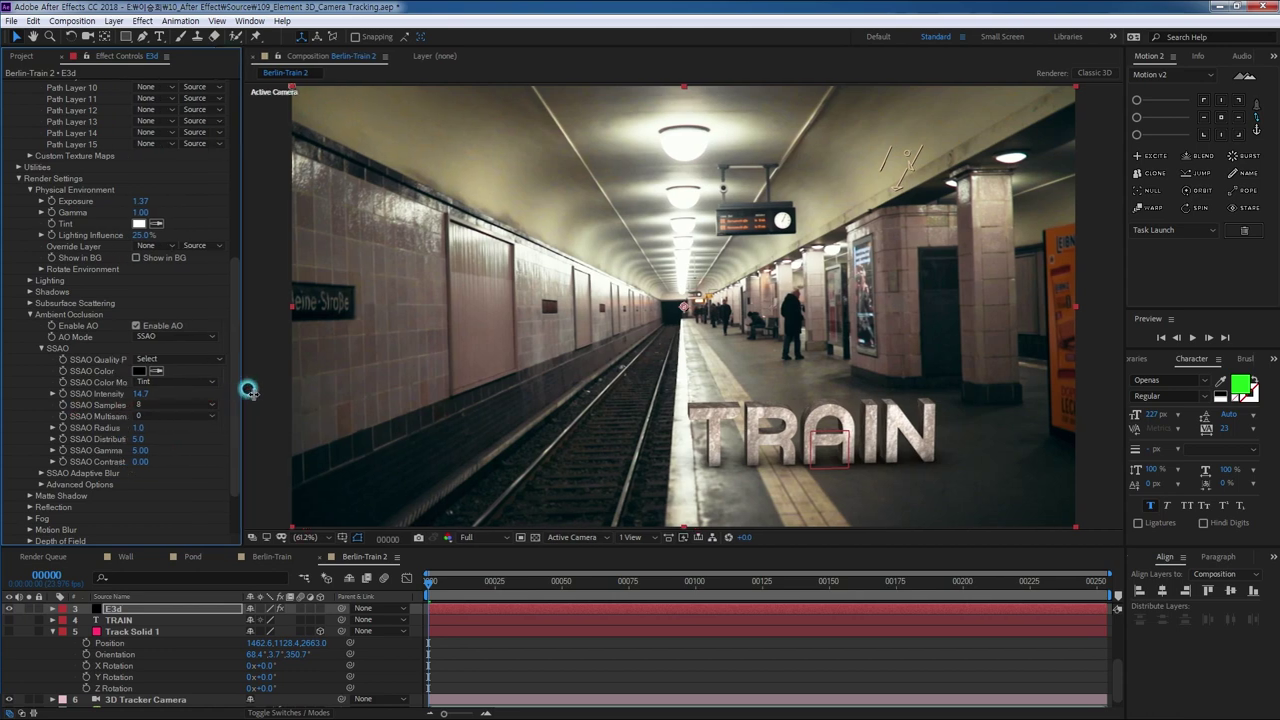
click(168, 404)
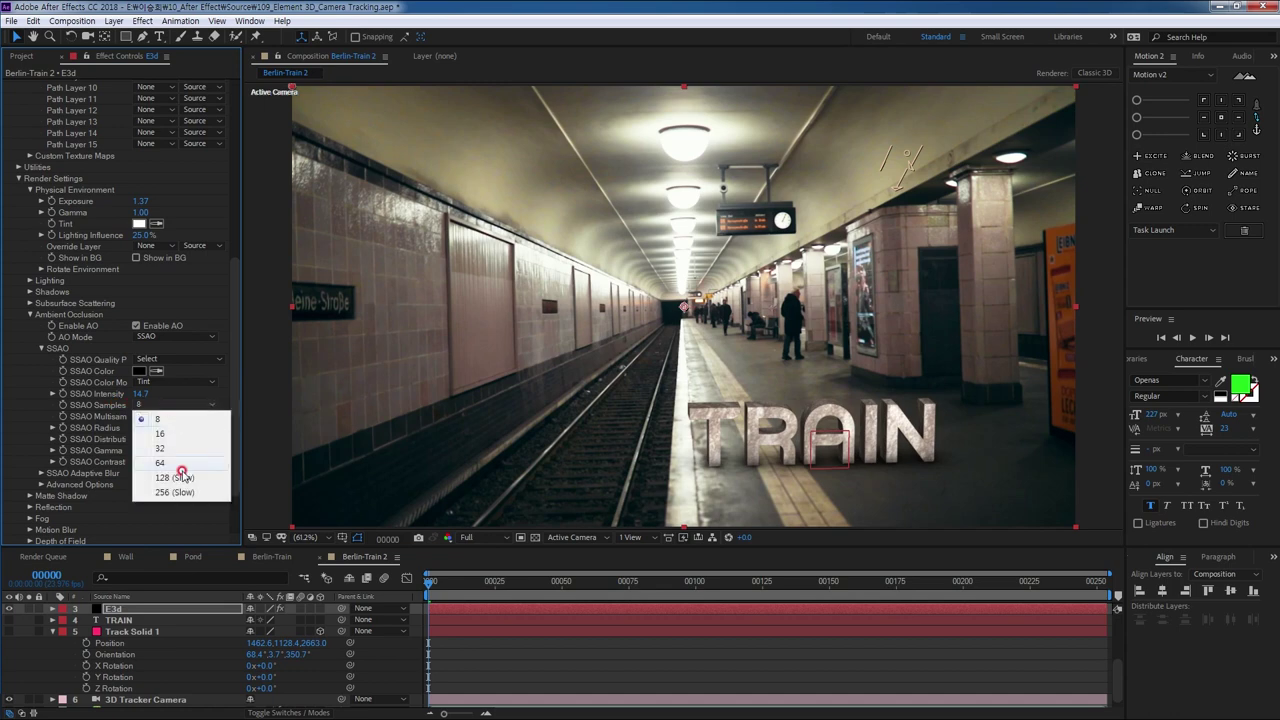
click(170, 435)
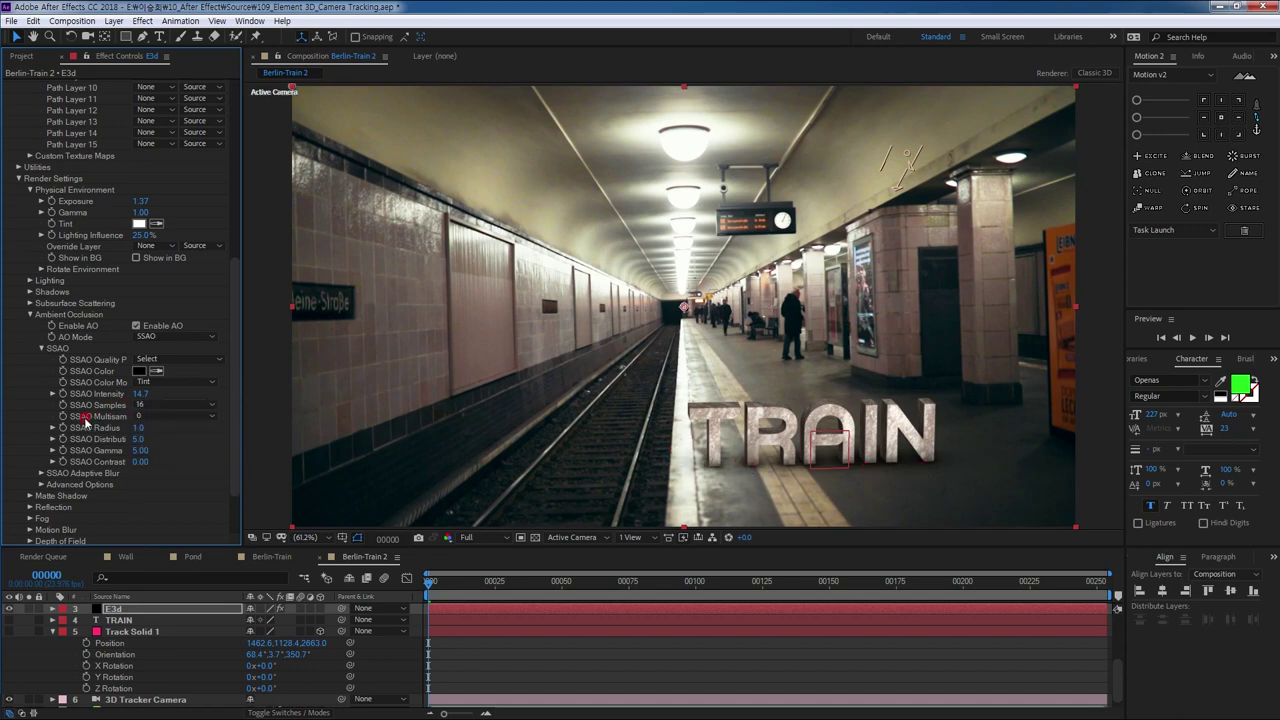
click(167, 416)
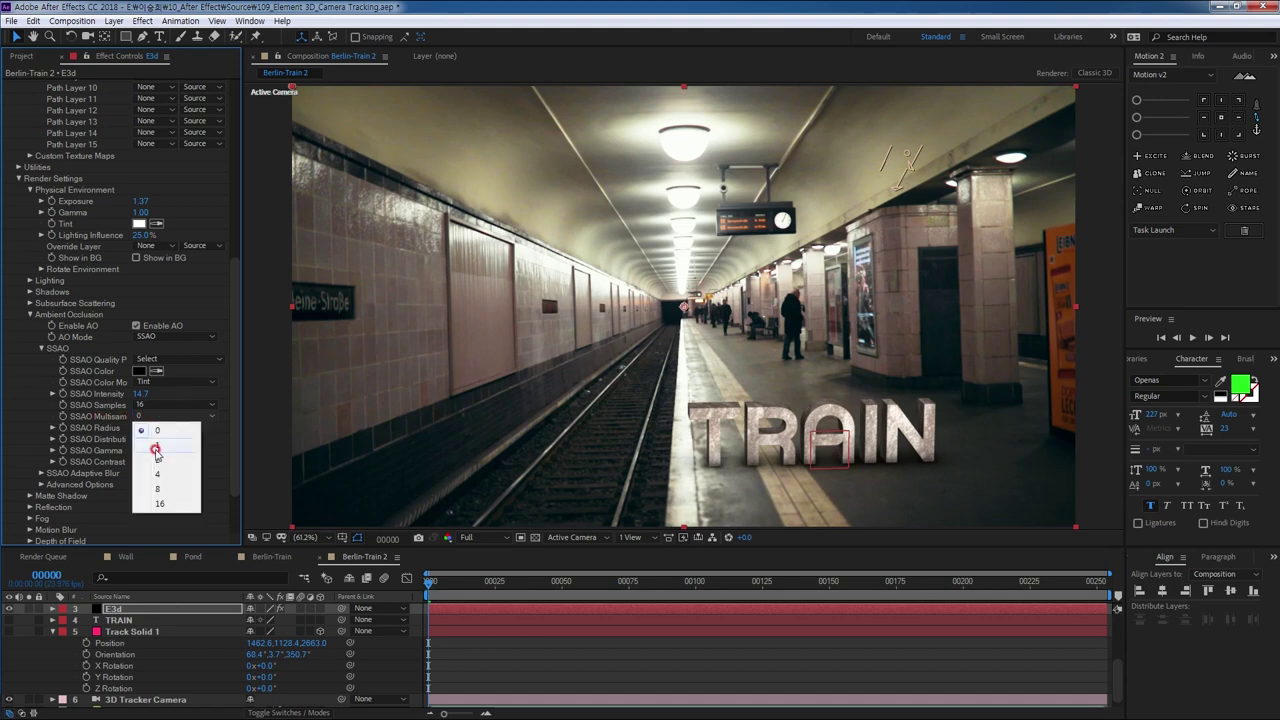
click(162, 459)
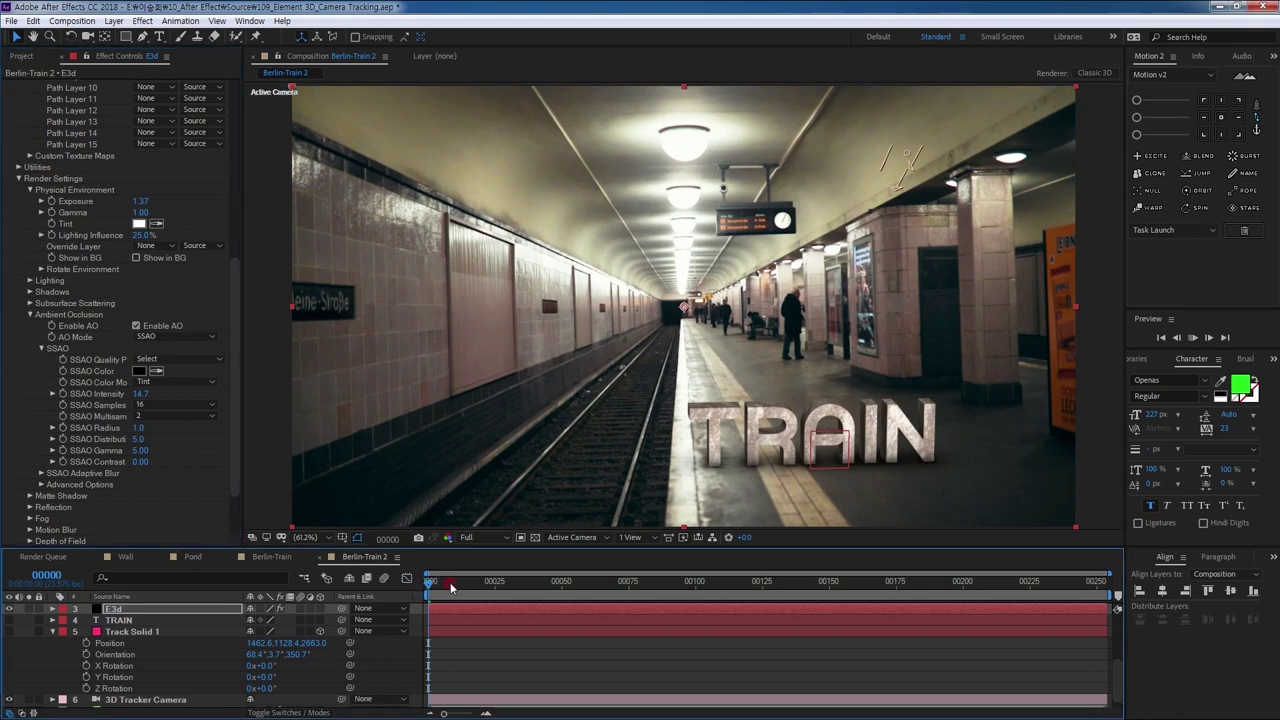
key(space)
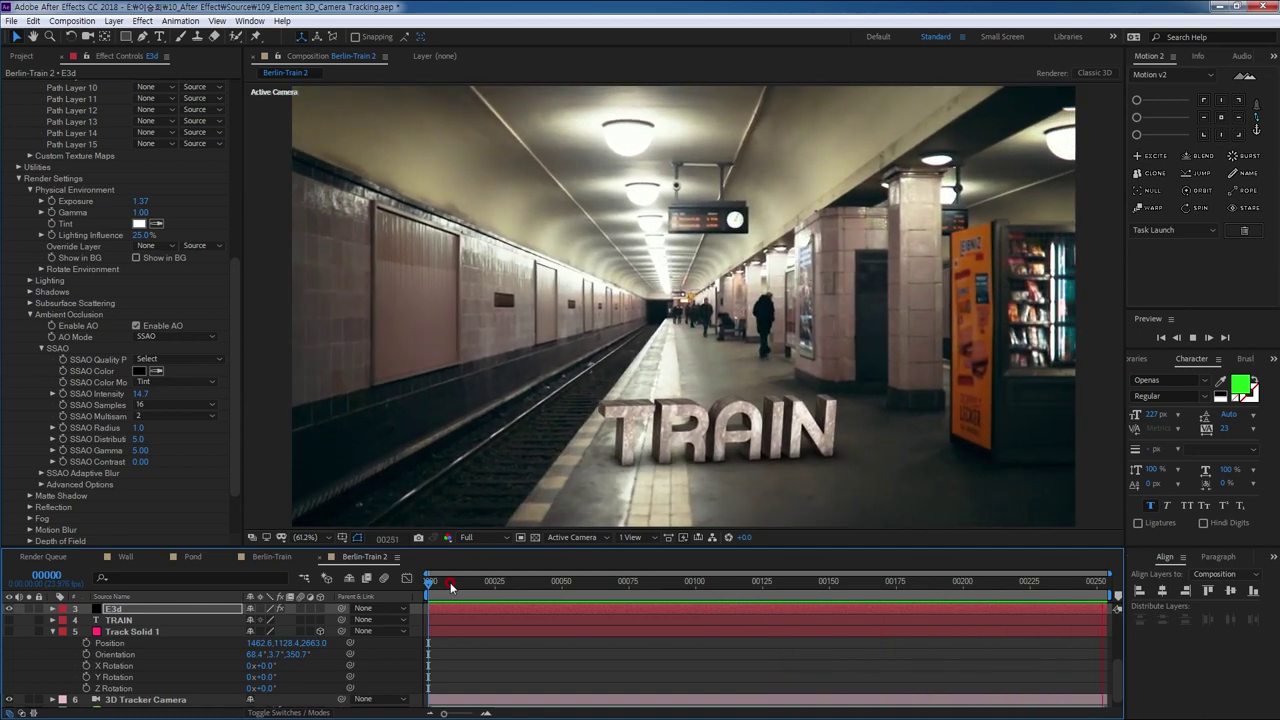
key(space)
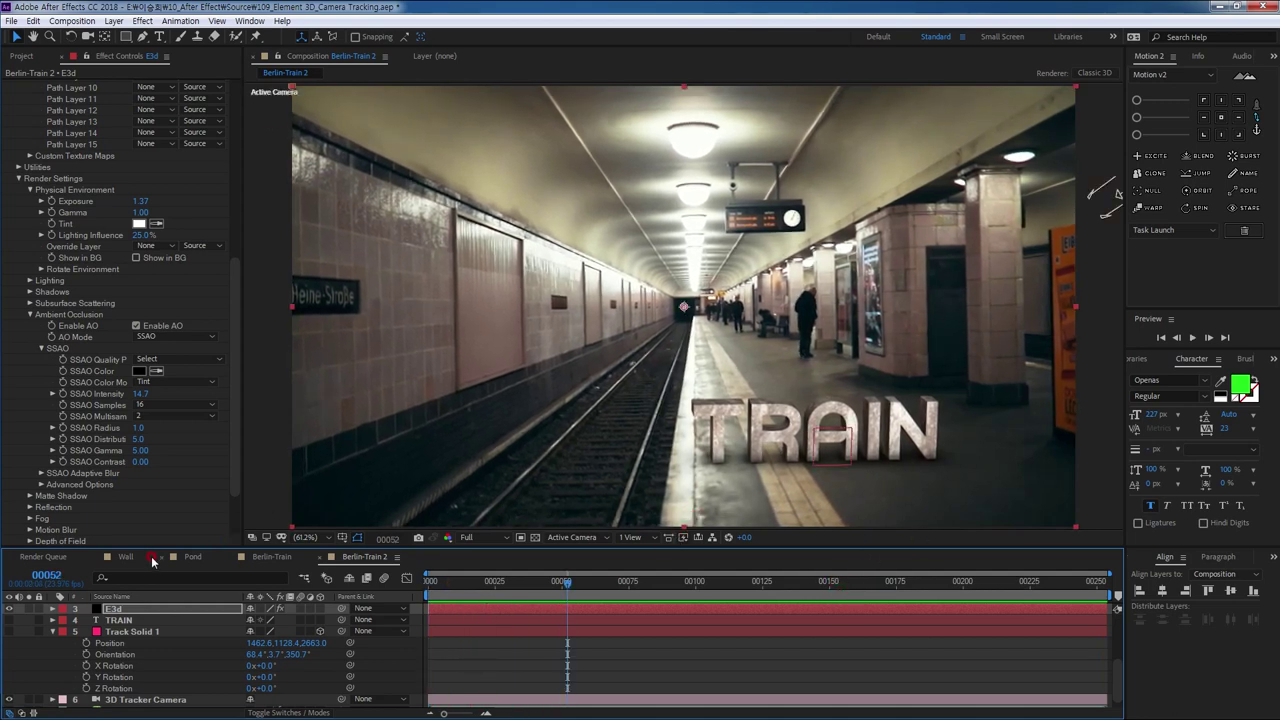
Play the Wall comp from its first frame to check the FINE text by the ivy wall.
click(150, 560)
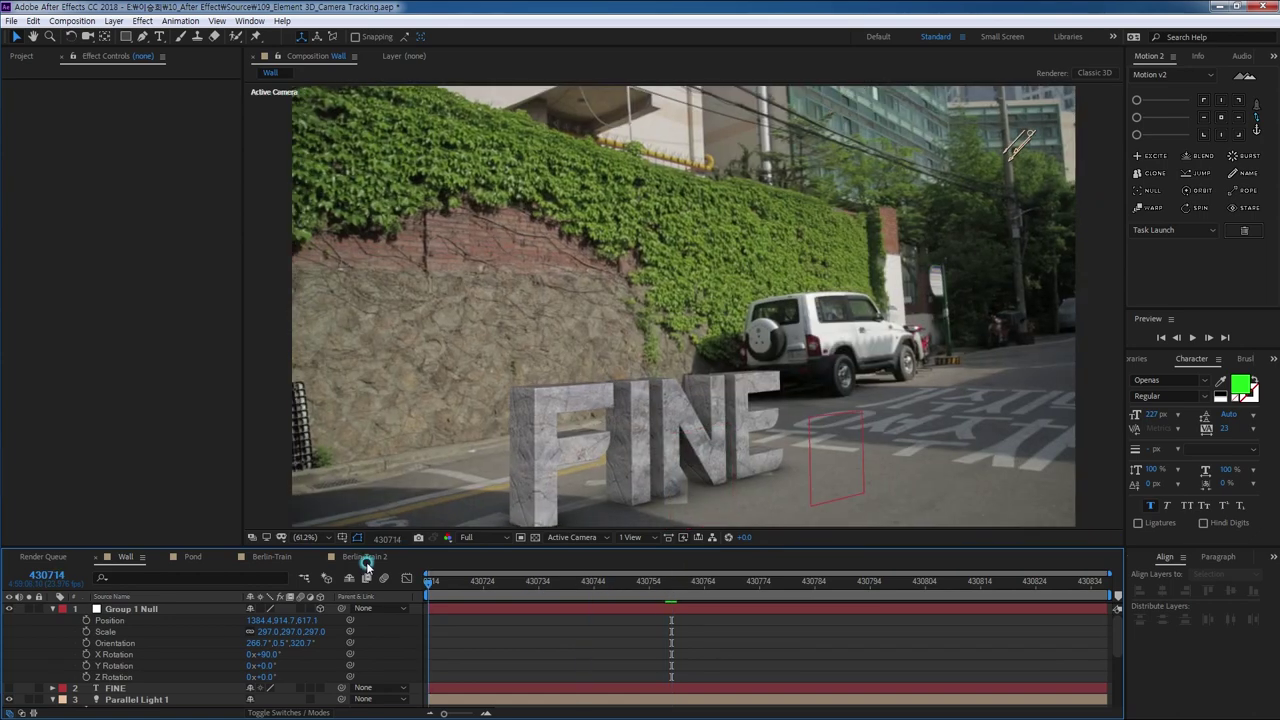
key(Home)
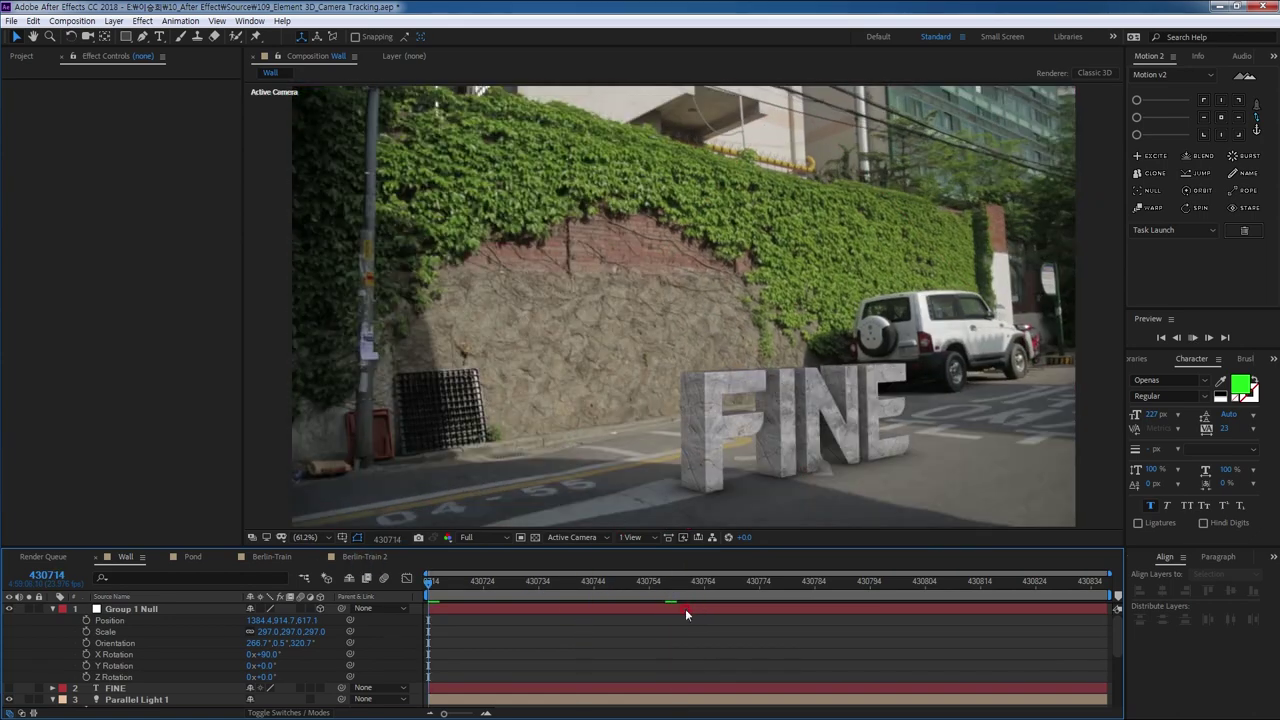
key(space)
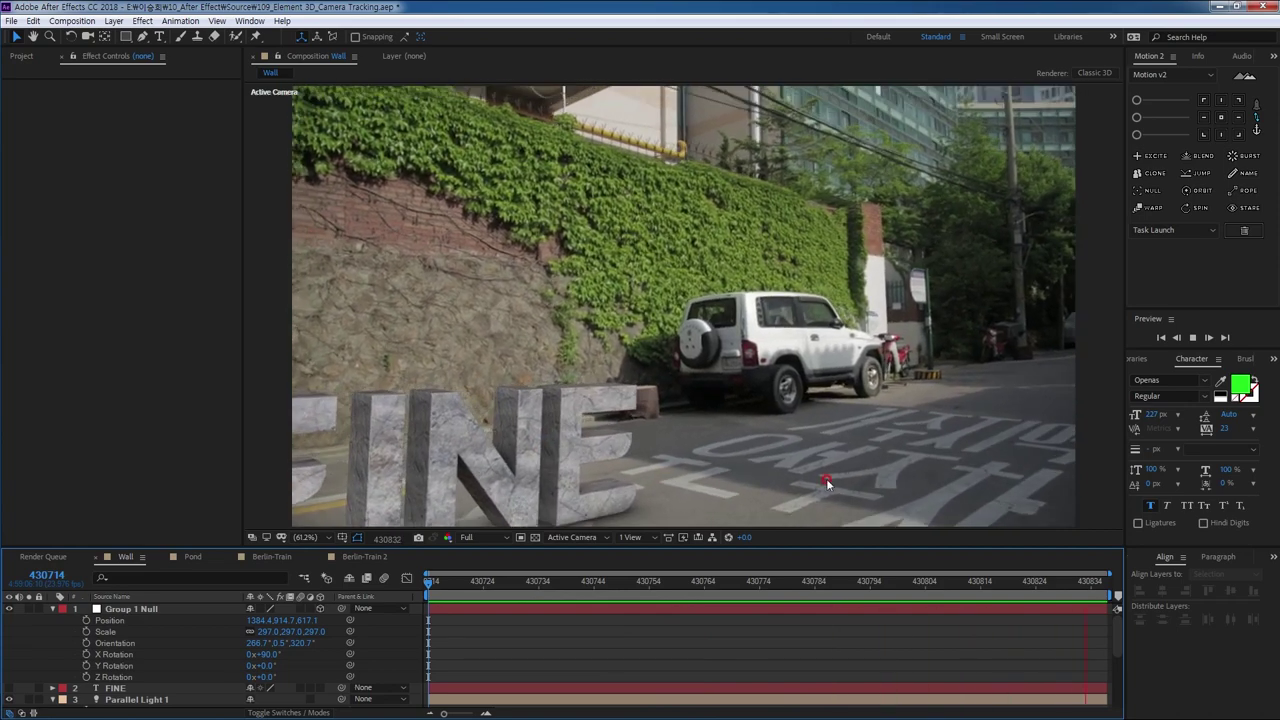
key(space)
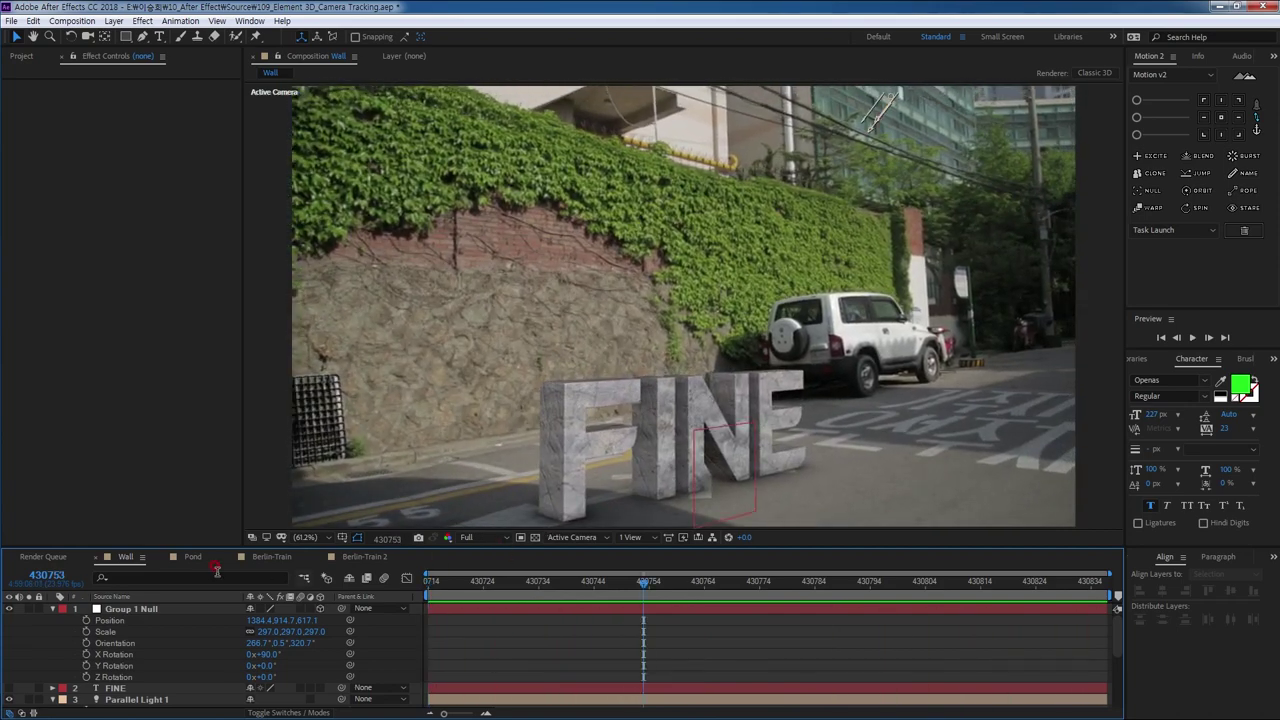
click(193, 557)
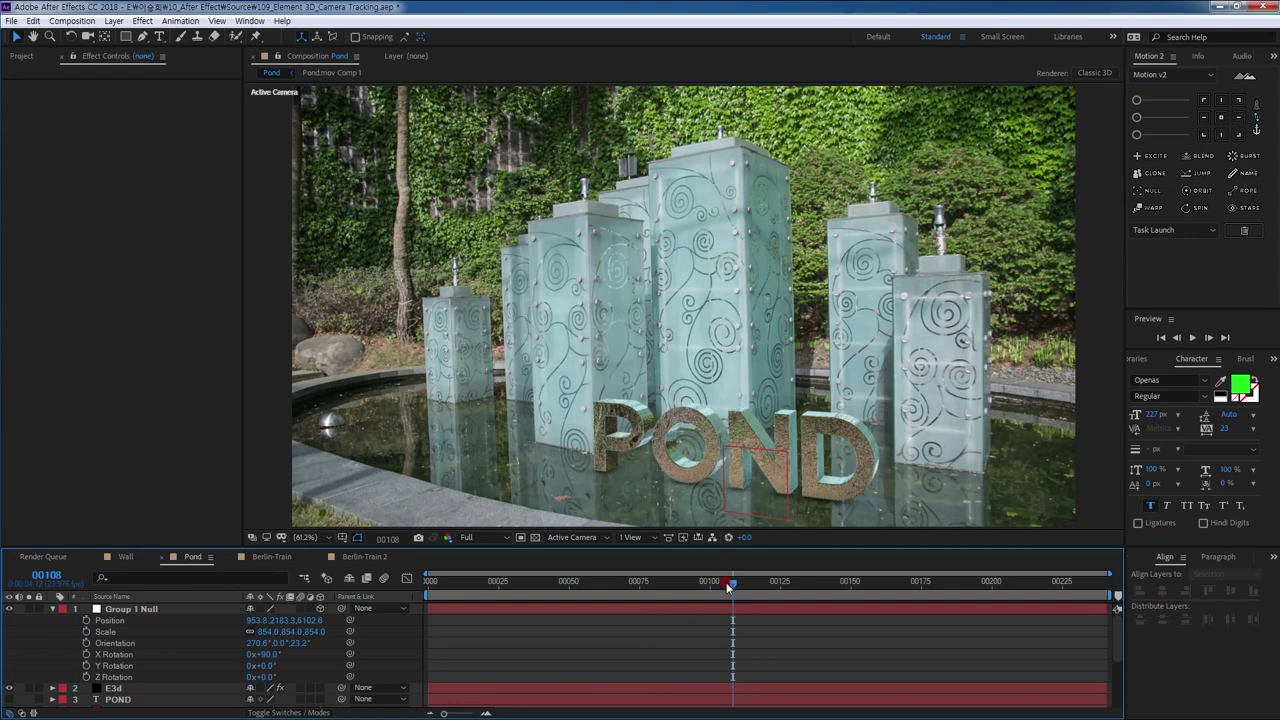
Play the POND text shot from frame 0, then stop playback at an earlier frame.
drag(687, 590, 430, 588)
key(space)
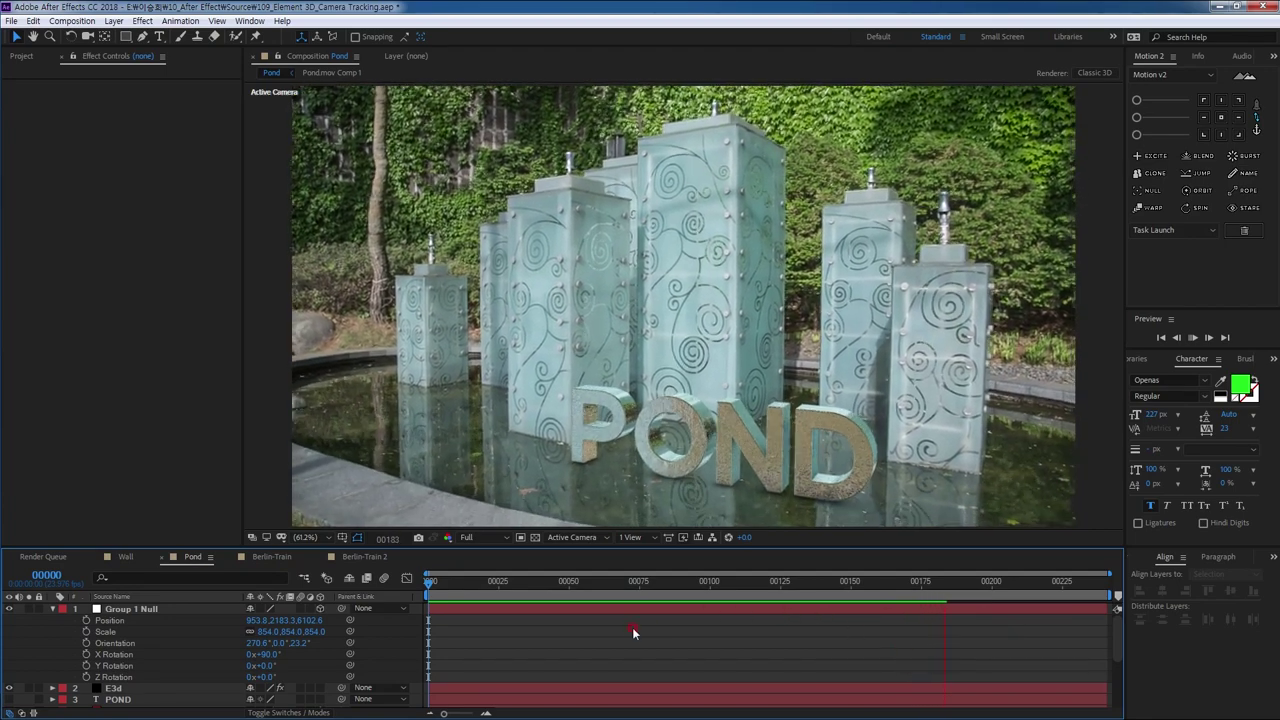
drag(970, 588, 407, 580)
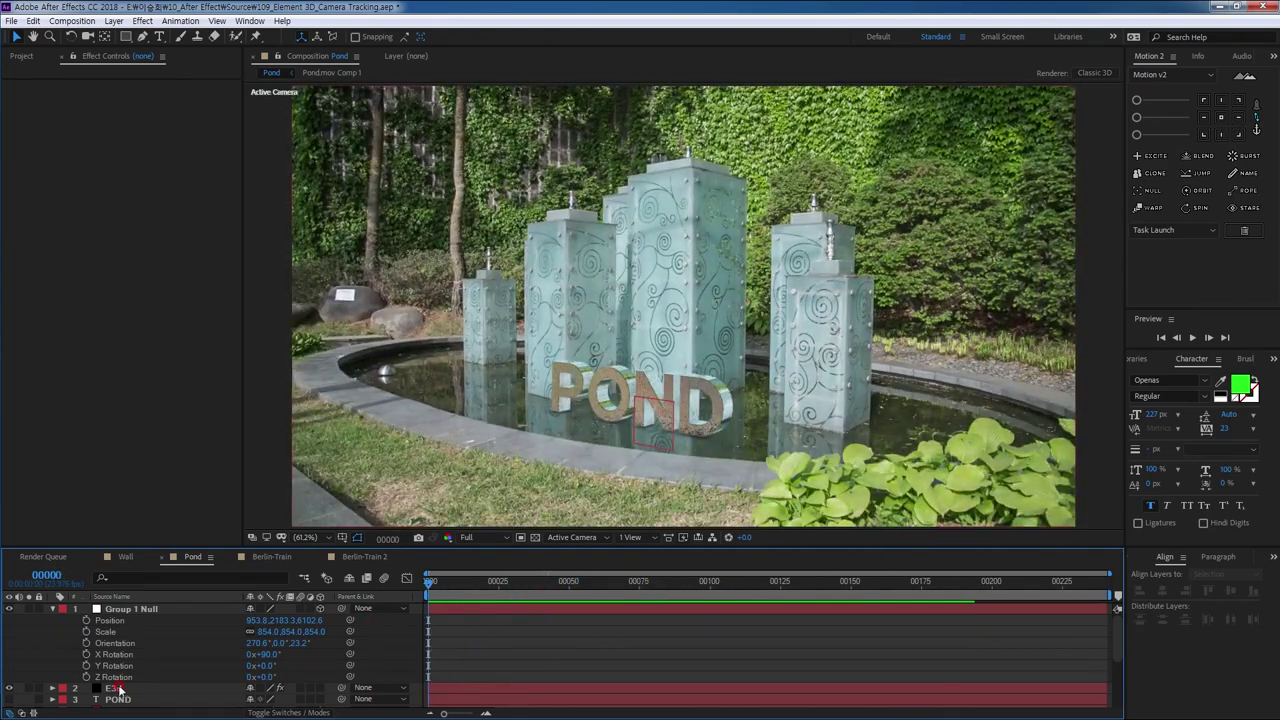
Inspect the Pond.mov Comp 1 precomp, then reselect E3d in Pond to show its Element settings.
click(157, 688)
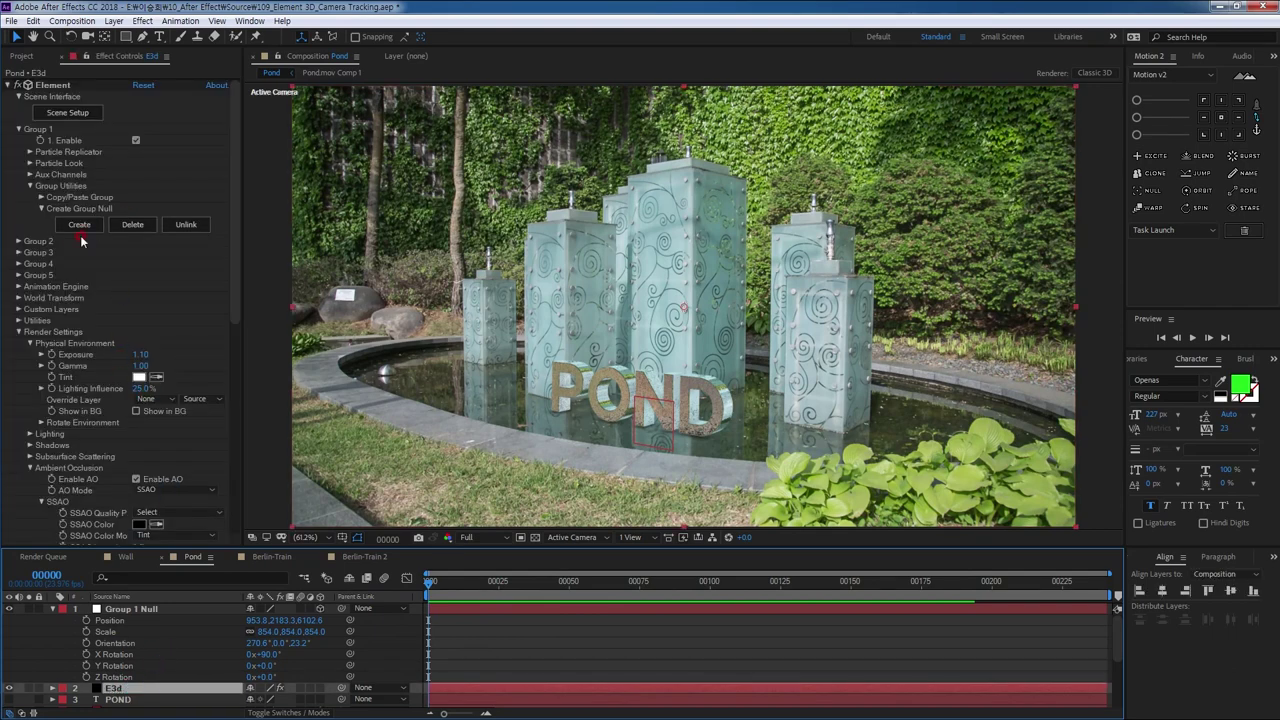
scroll(237, 320, down, 10)
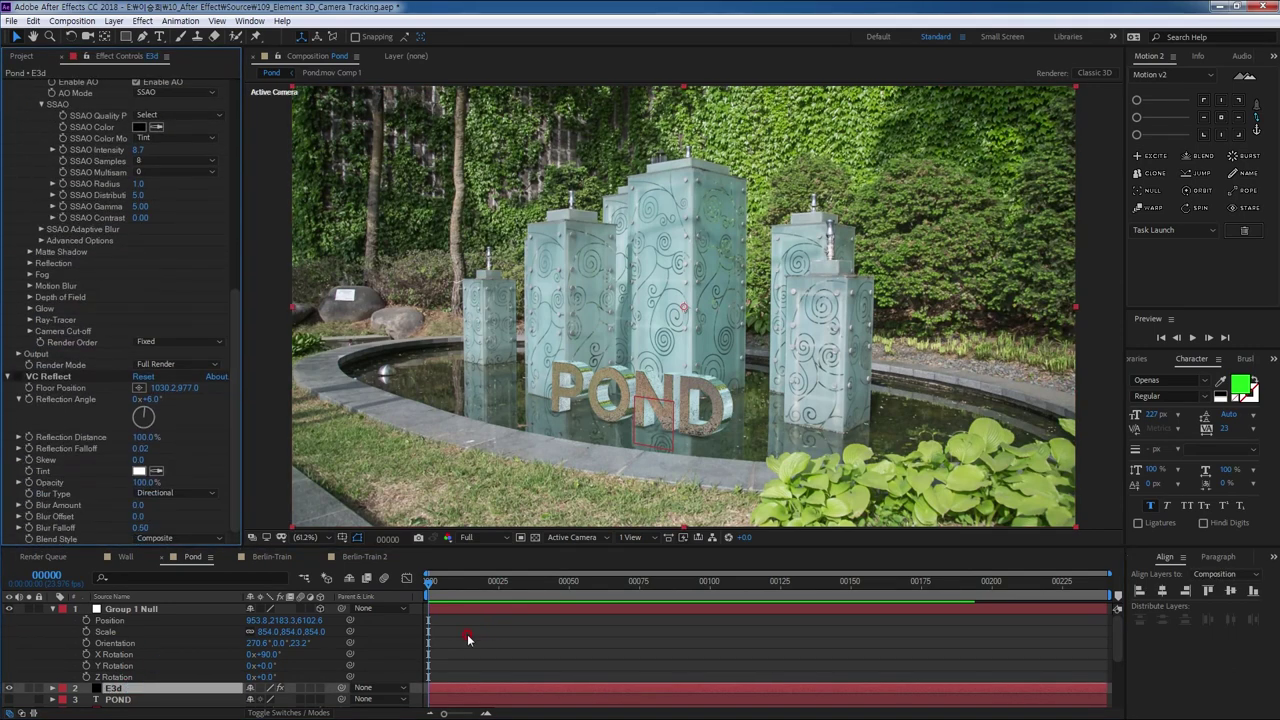
scroll(467, 638, down, 3)
click(153, 690)
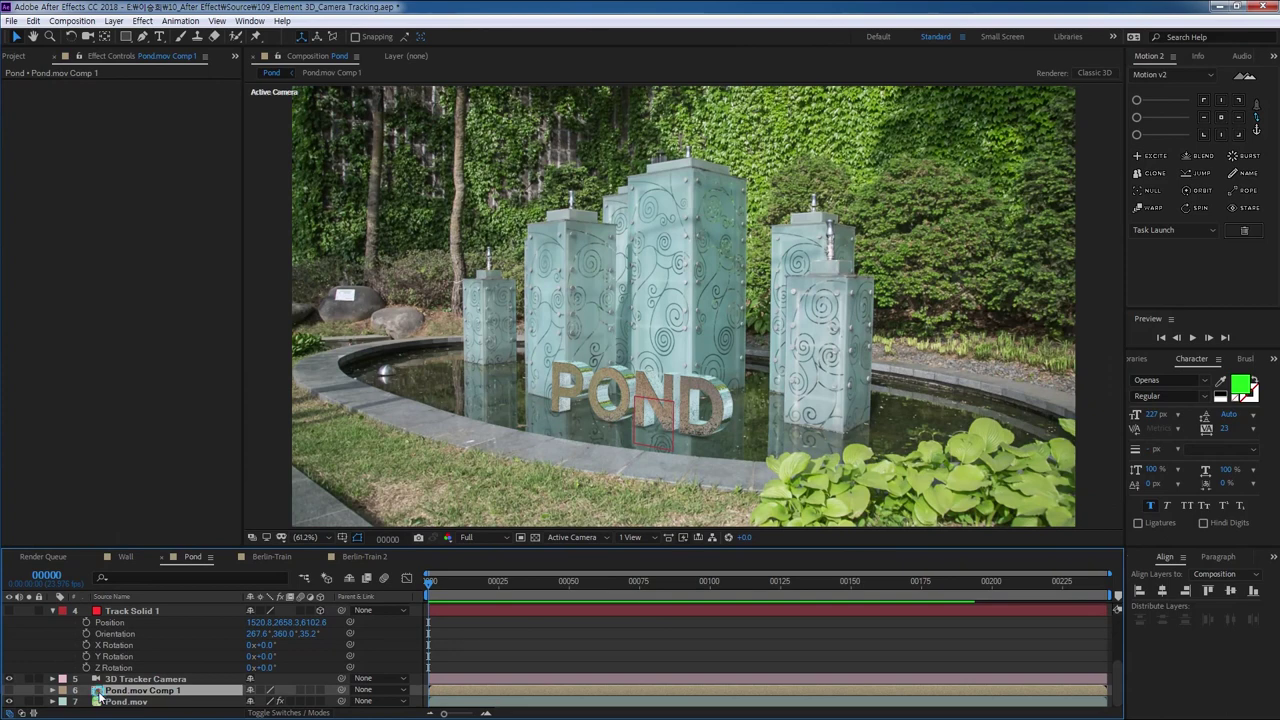
double_click(99, 691)
click(145, 611)
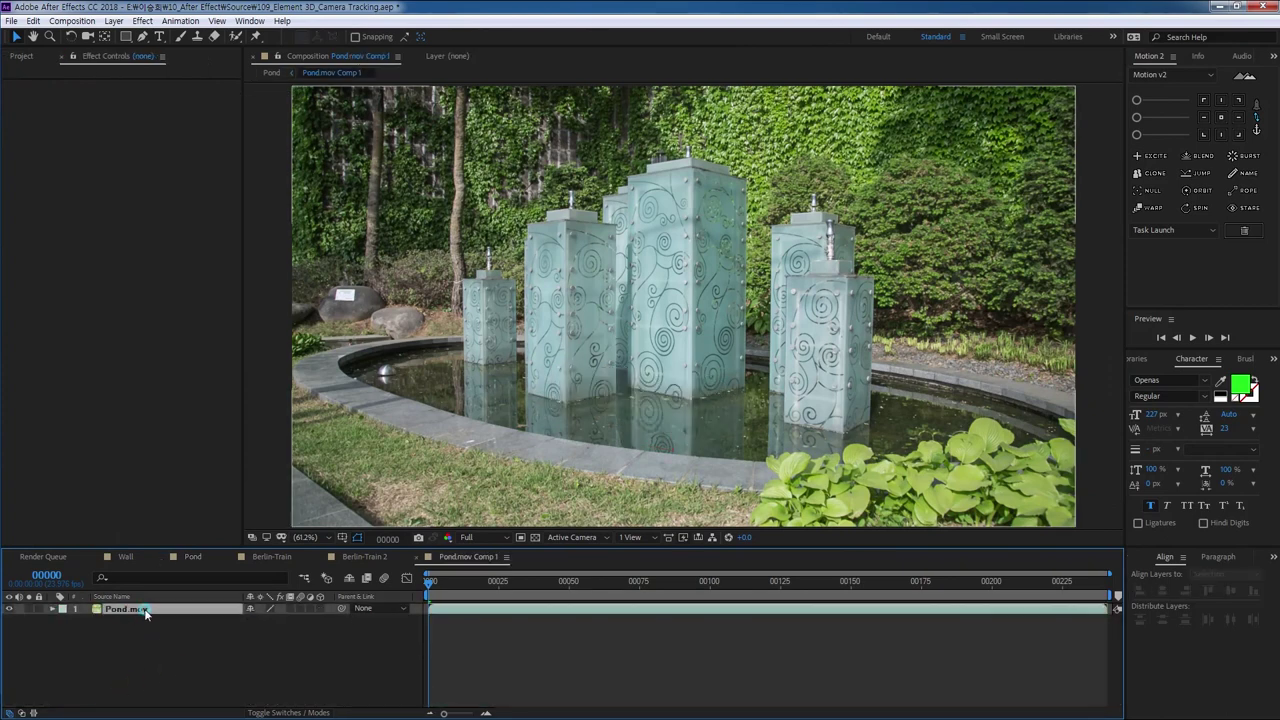
click(190, 560)
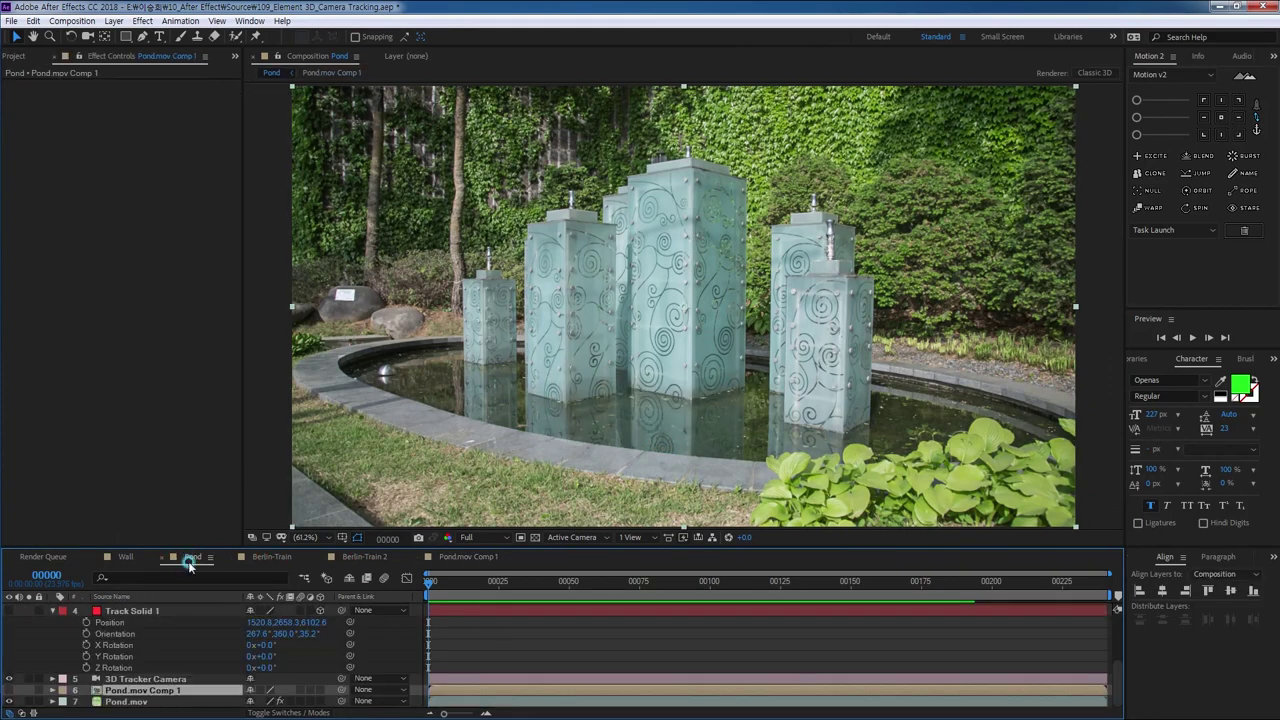
scroll(135, 680, up, 5)
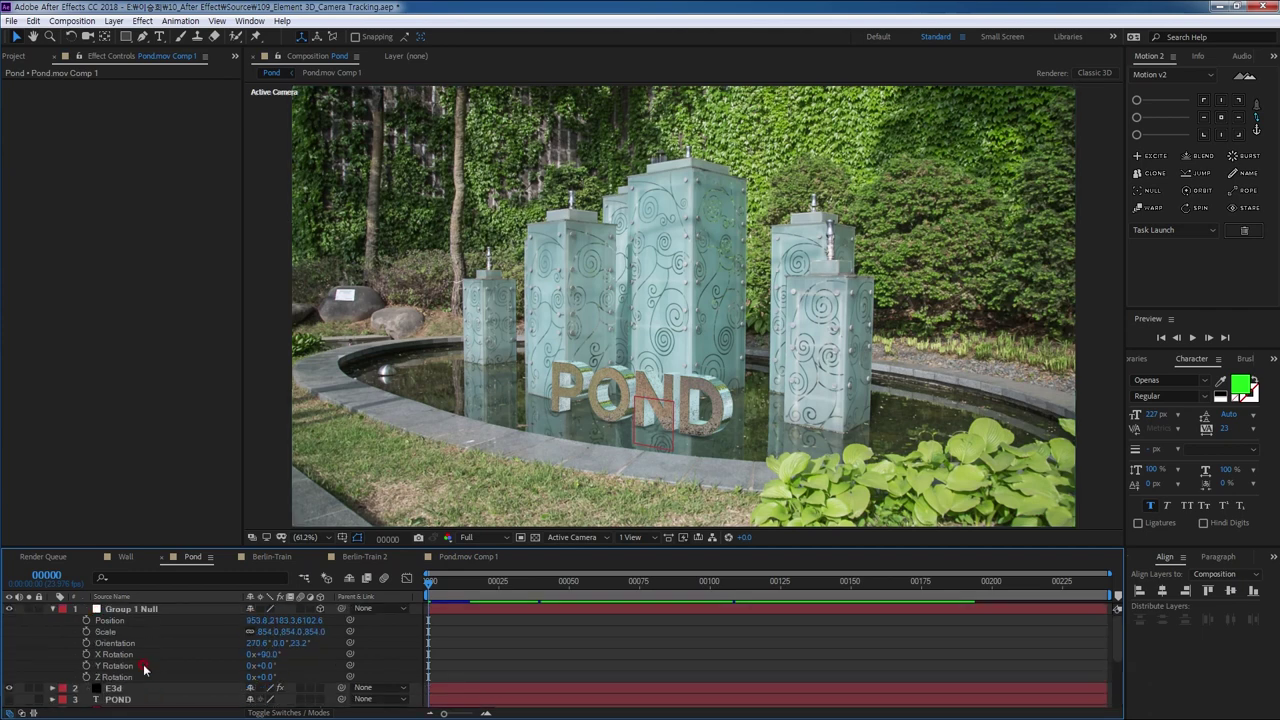
click(140, 690)
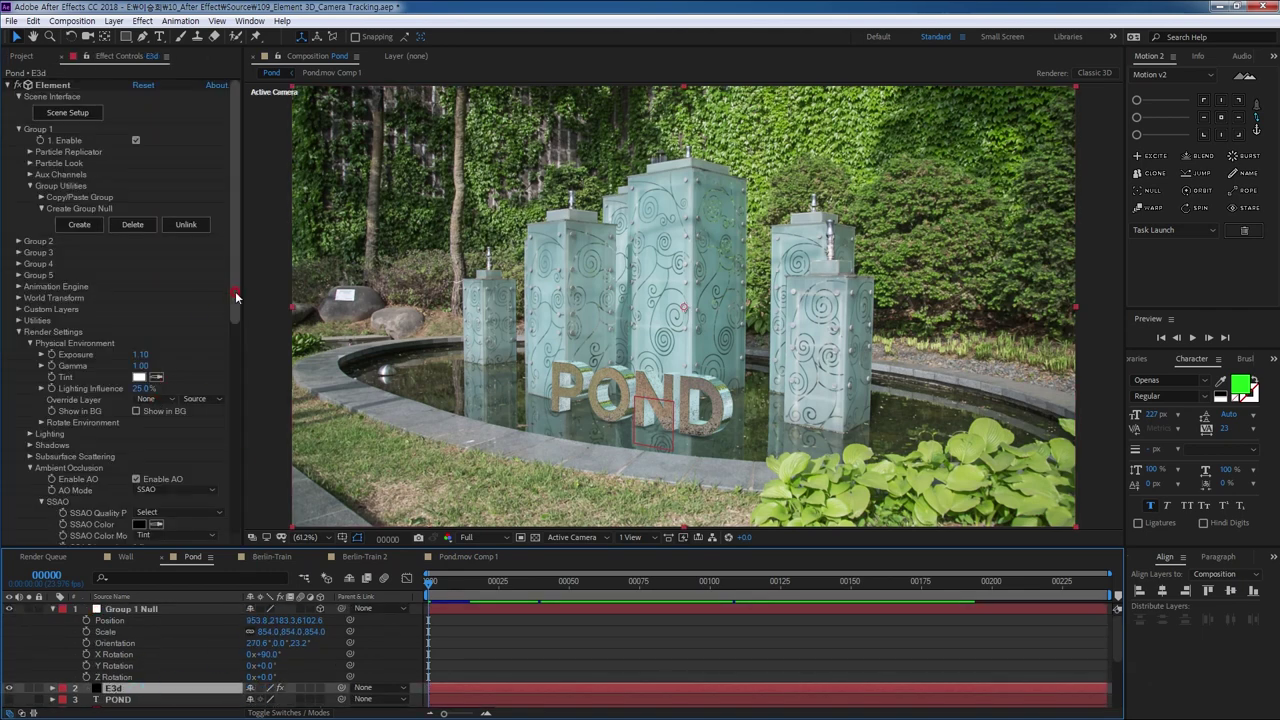
Check Element's Custom Layers for Custom Texture Maps Layer 1, then open Scene Setup.
click(17, 309)
scroll(25, 252, down, 4)
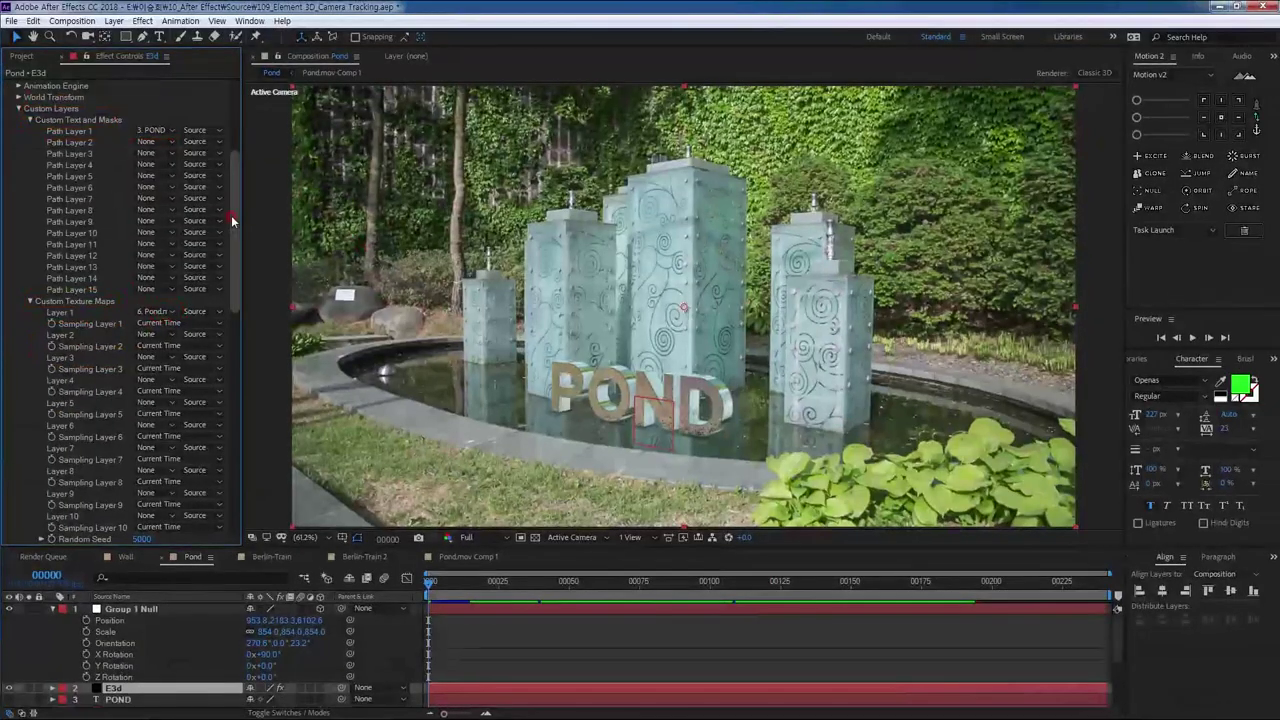
drag(231, 215, 231, 145)
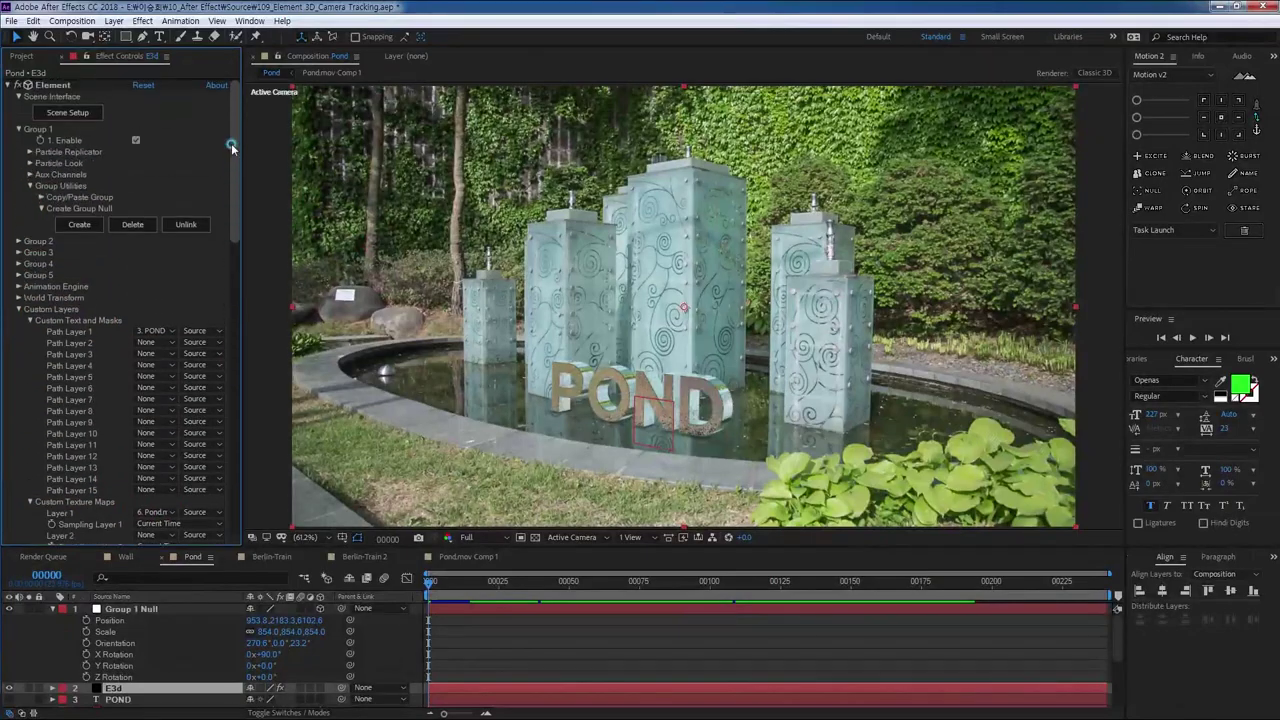
click(83, 119)
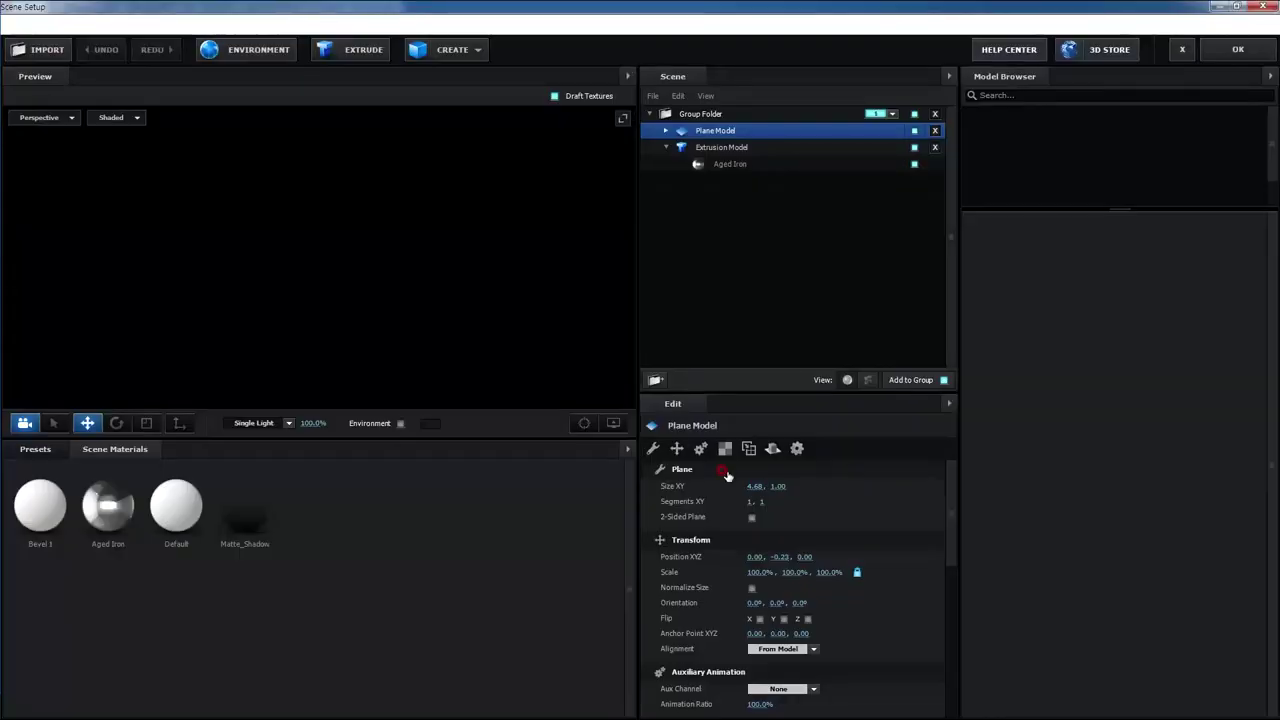
Set Element 3D's environment map to Custom Layer 1, the fountain footage, and apply the scene.
click(268, 52)
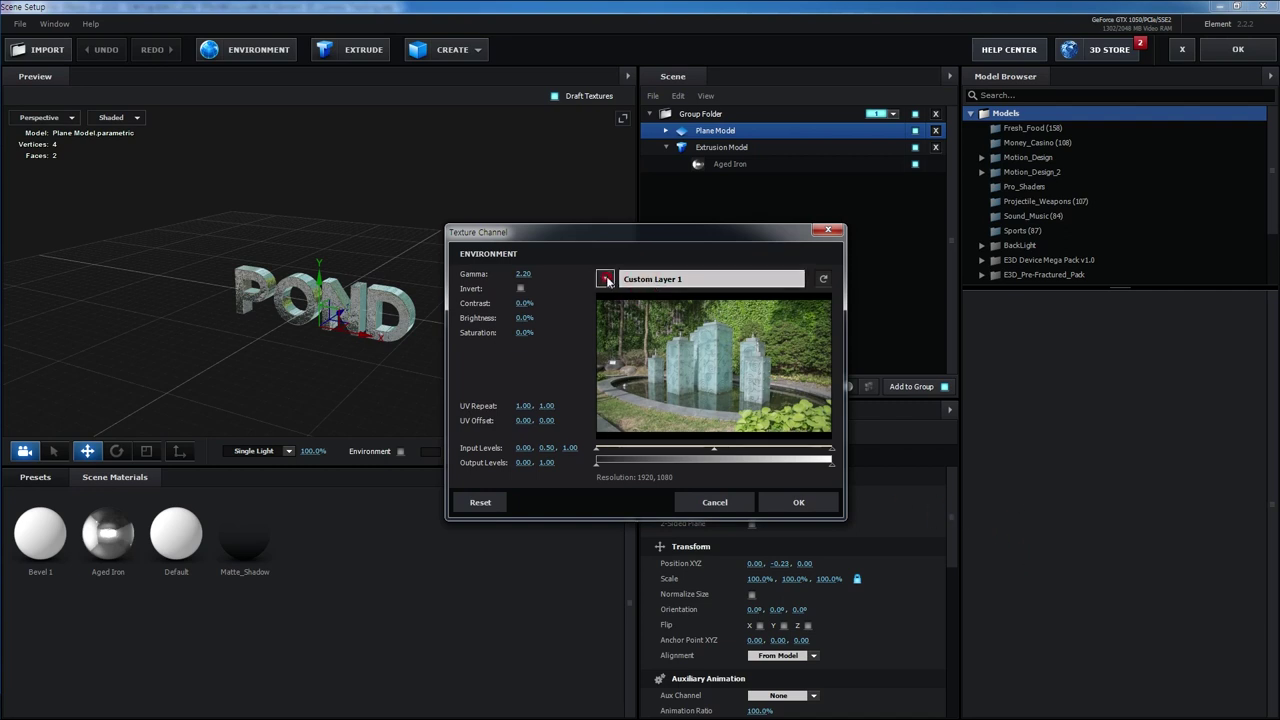
click(606, 279)
click(669, 300)
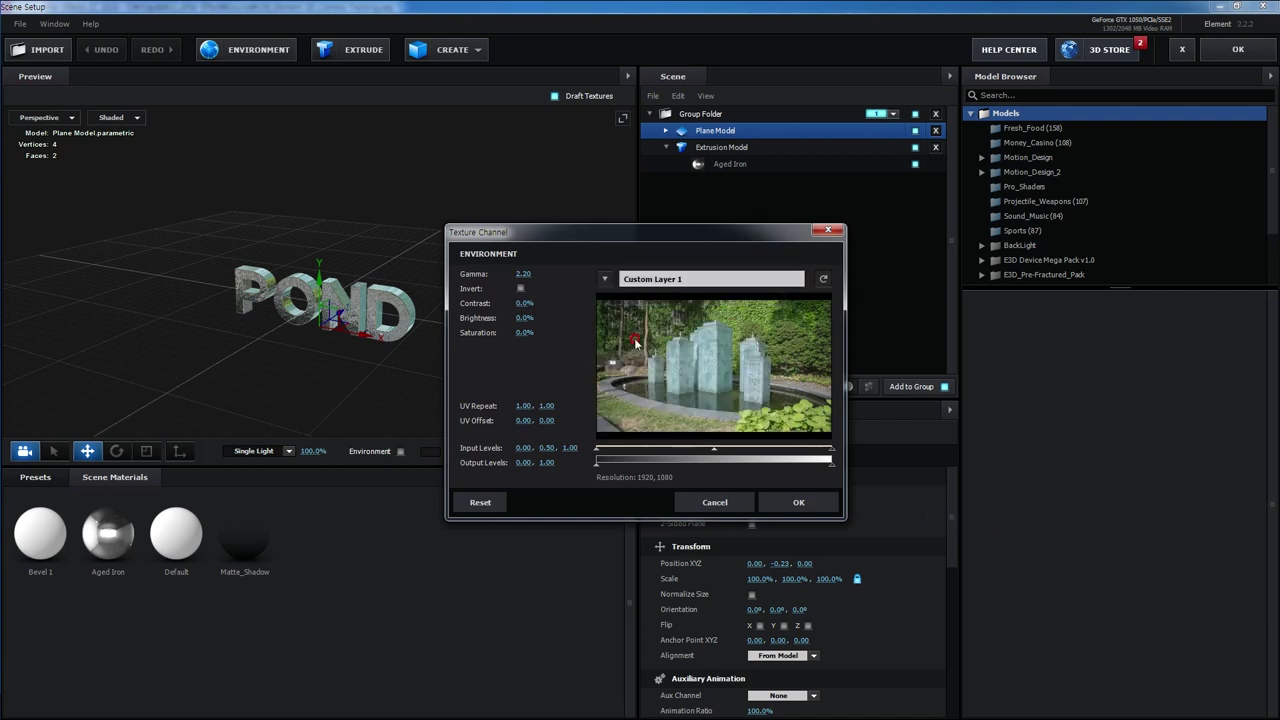
click(800, 503)
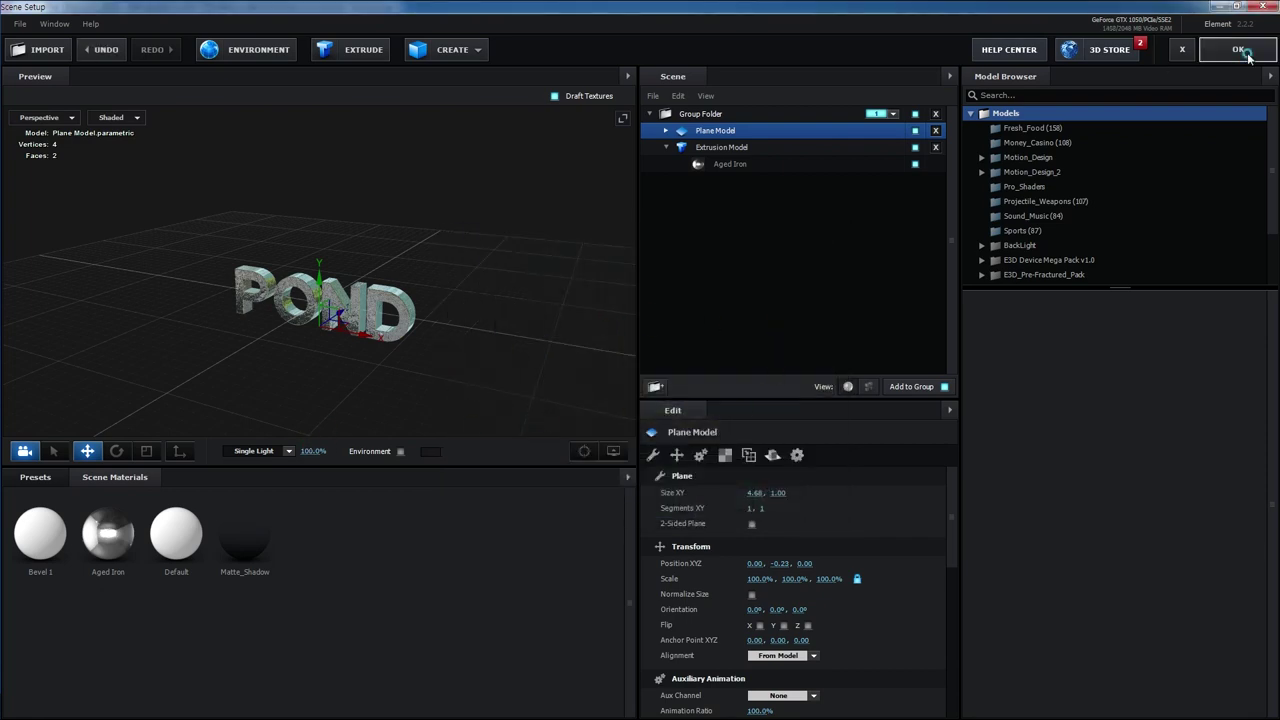
click(1247, 57)
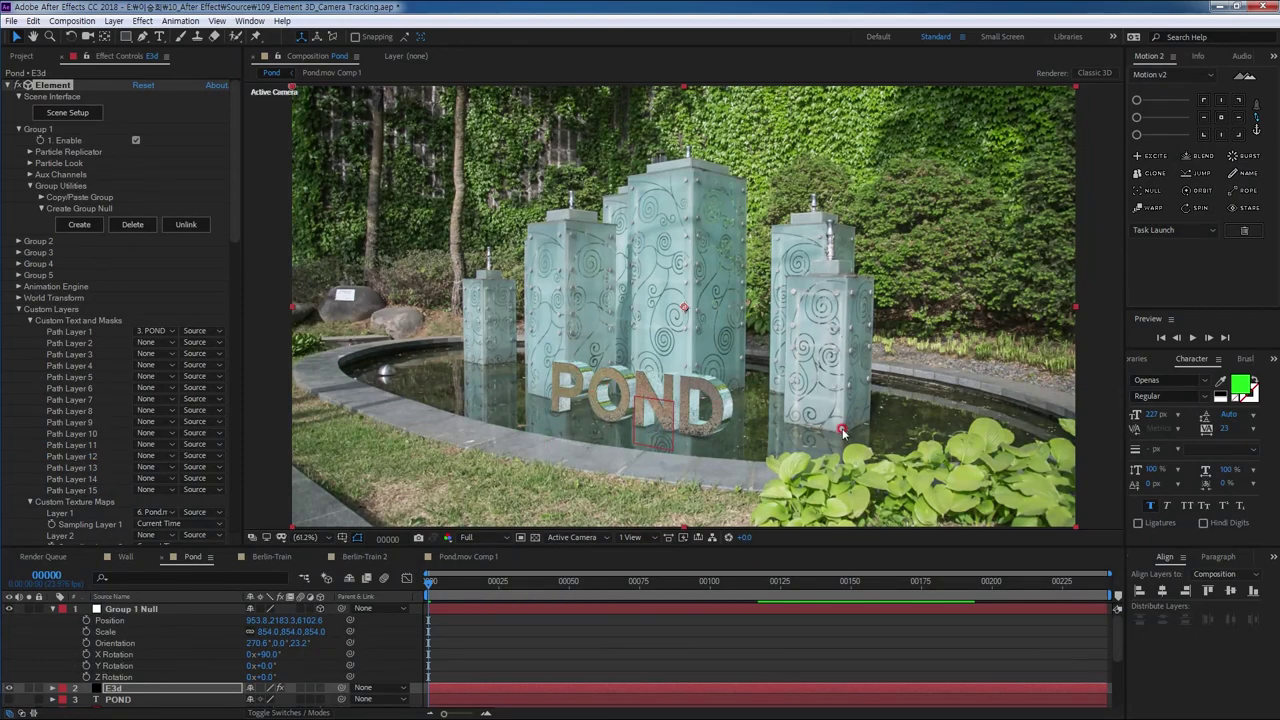
Review the reflective POND text at frames 00023, 00050 and 00123, then switch to Berlin-Train.
click(493, 587)
drag(521, 593, 734, 606)
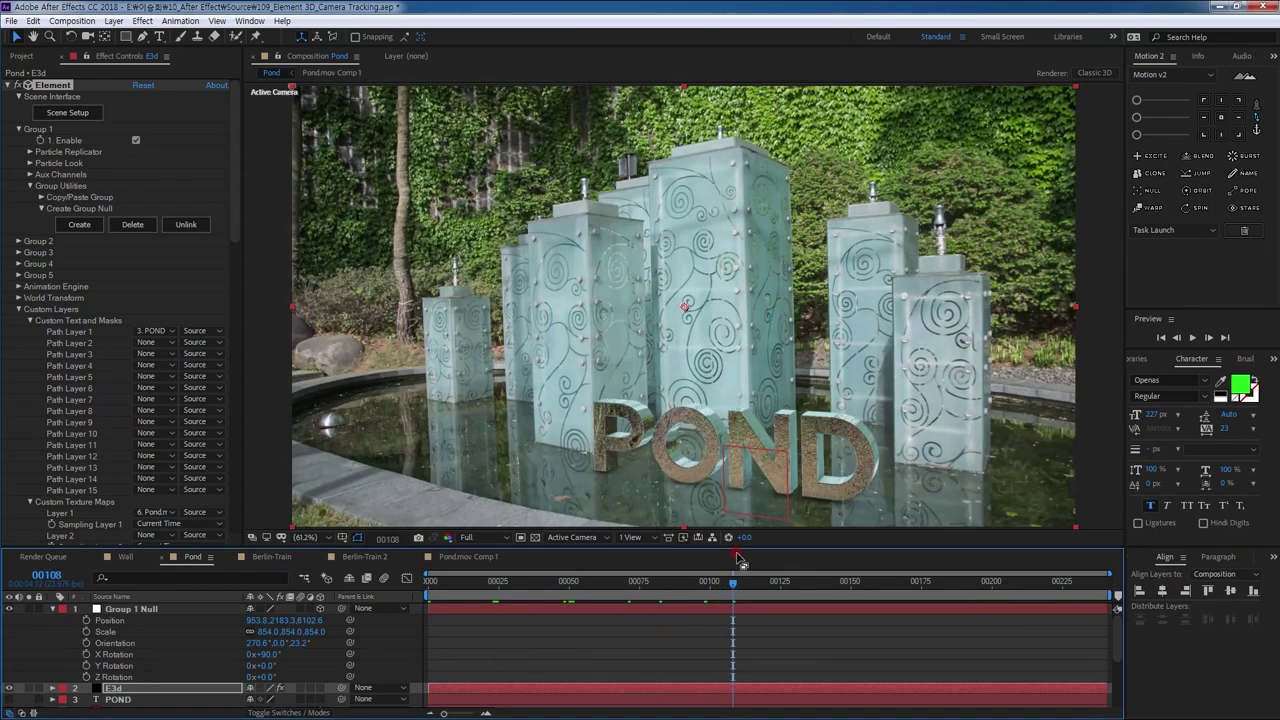
drag(734, 590, 775, 588)
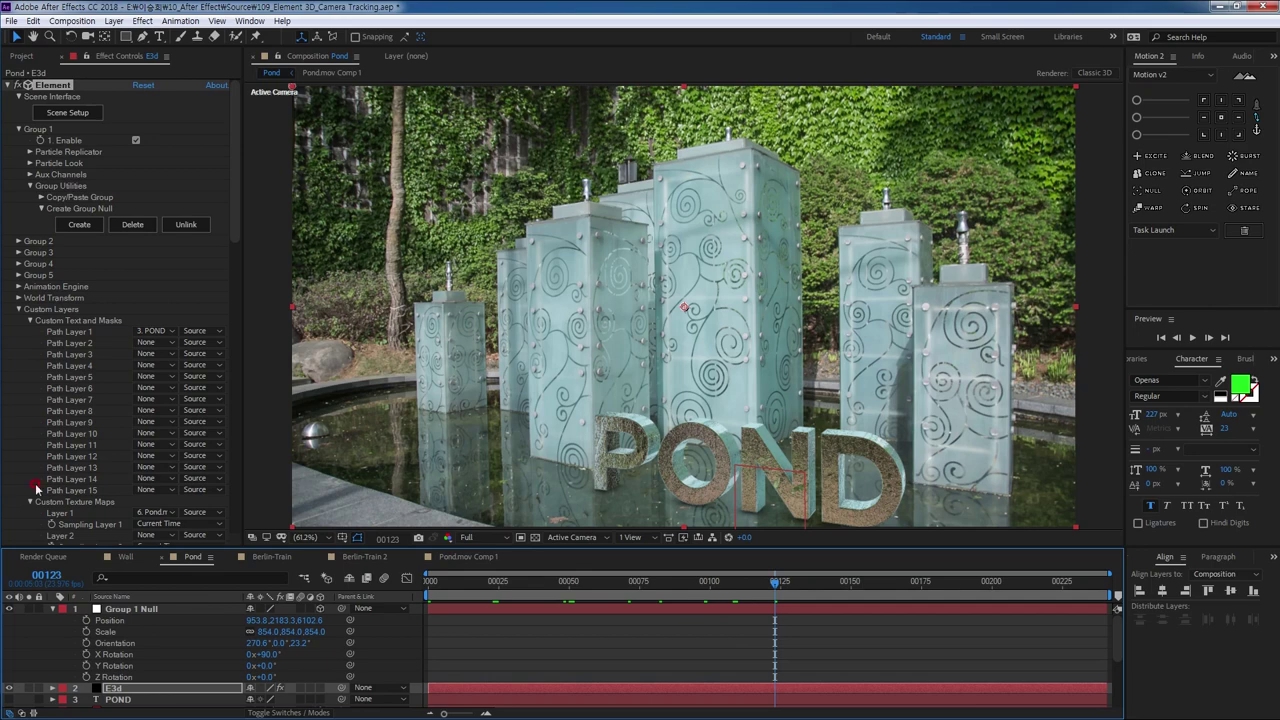
click(270, 557)
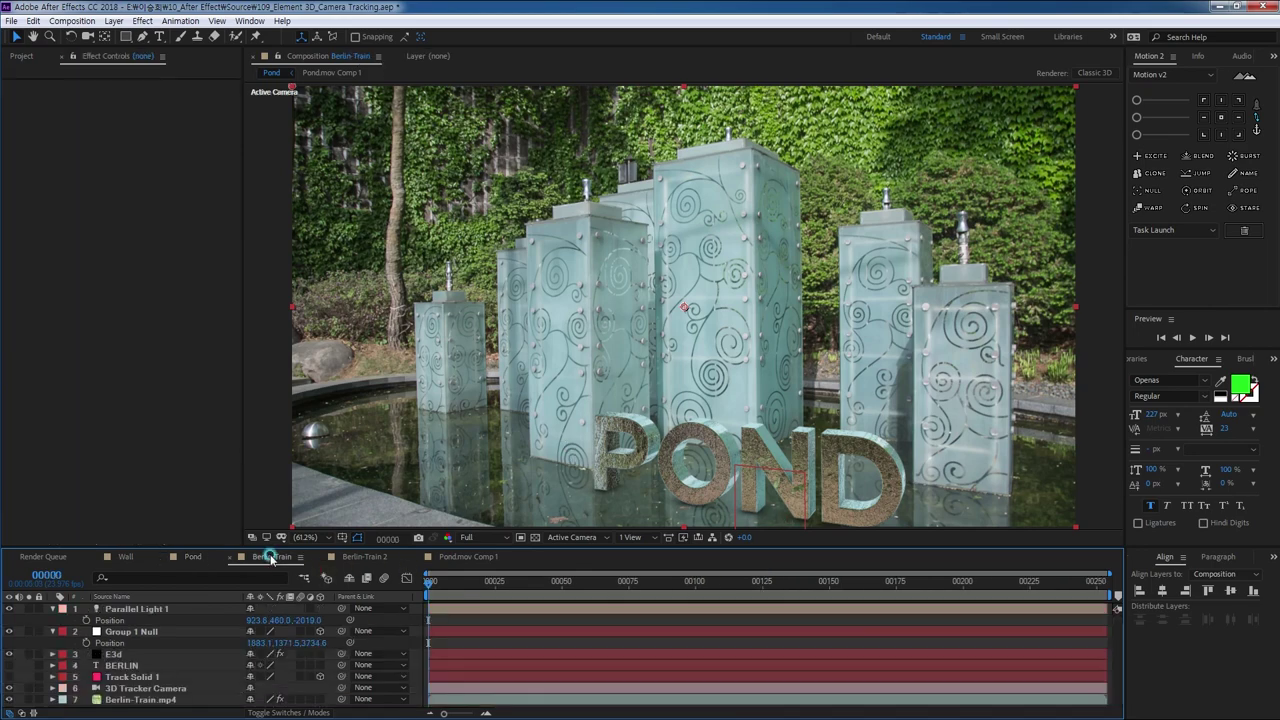